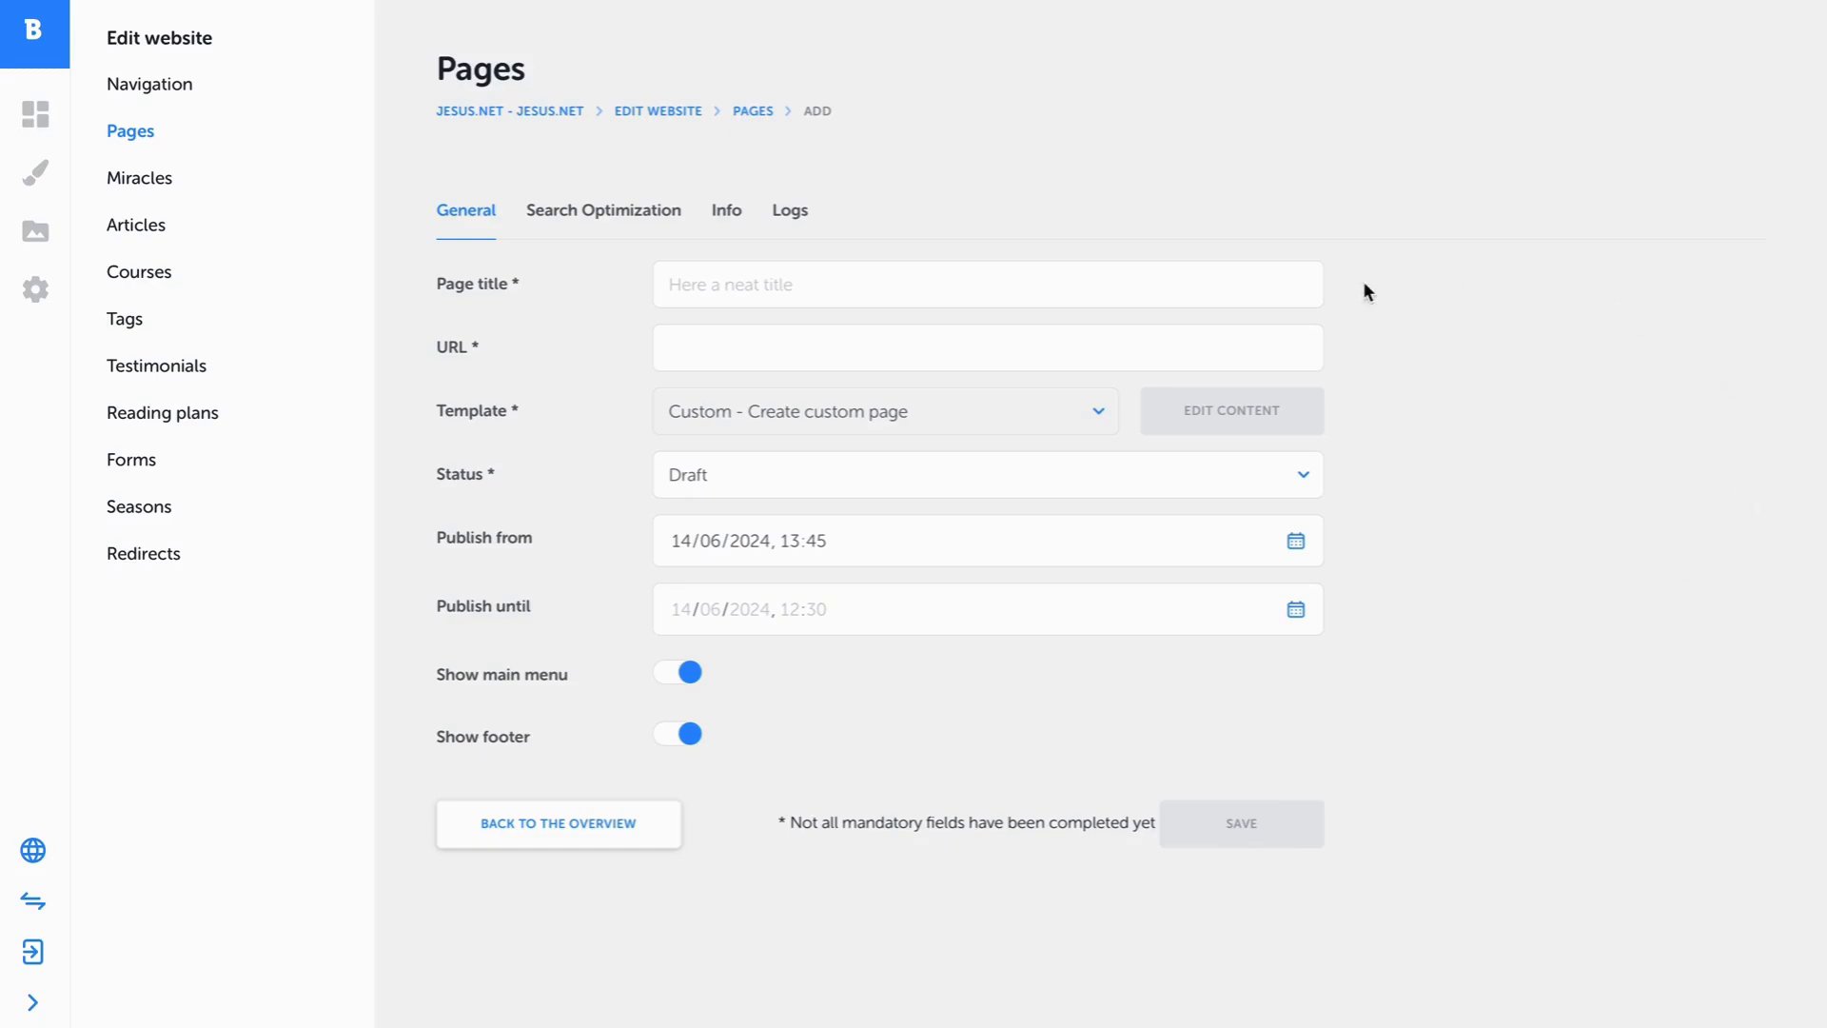
Create and save a new page titled "Coursess" with the URL "coursess" and the status Online.
text(Coursess)
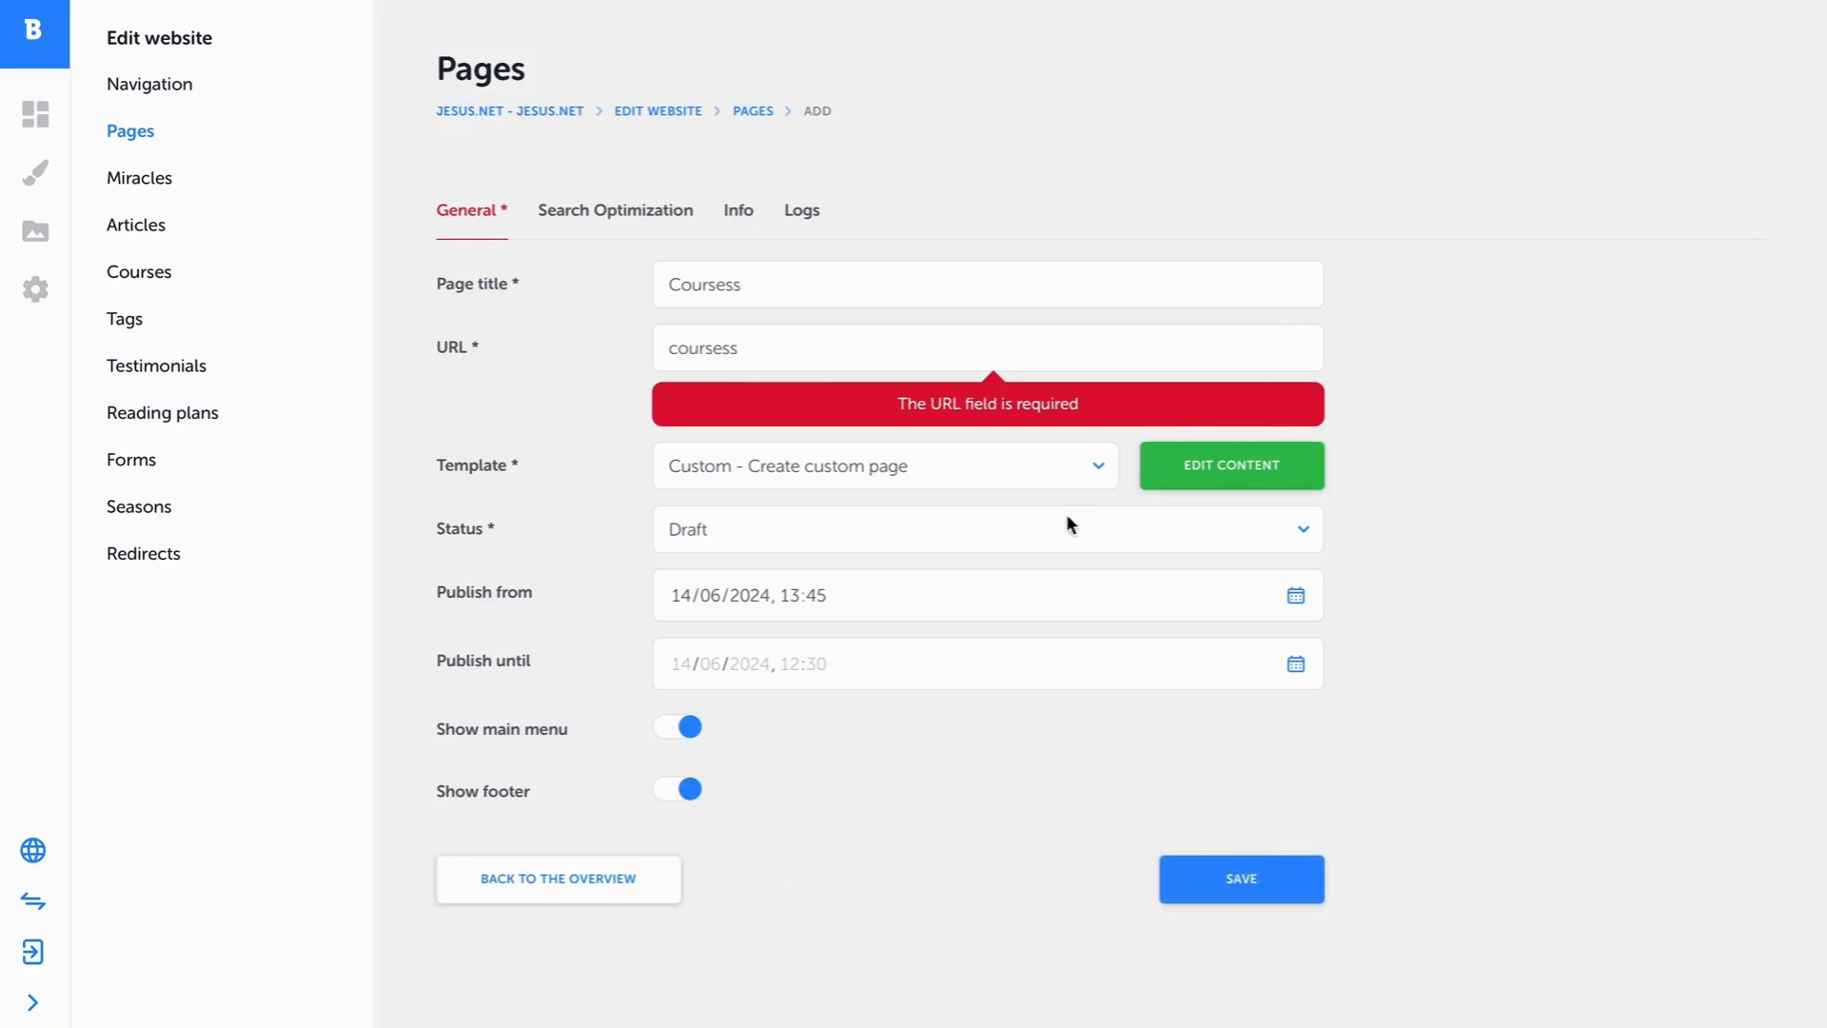
click(885, 348)
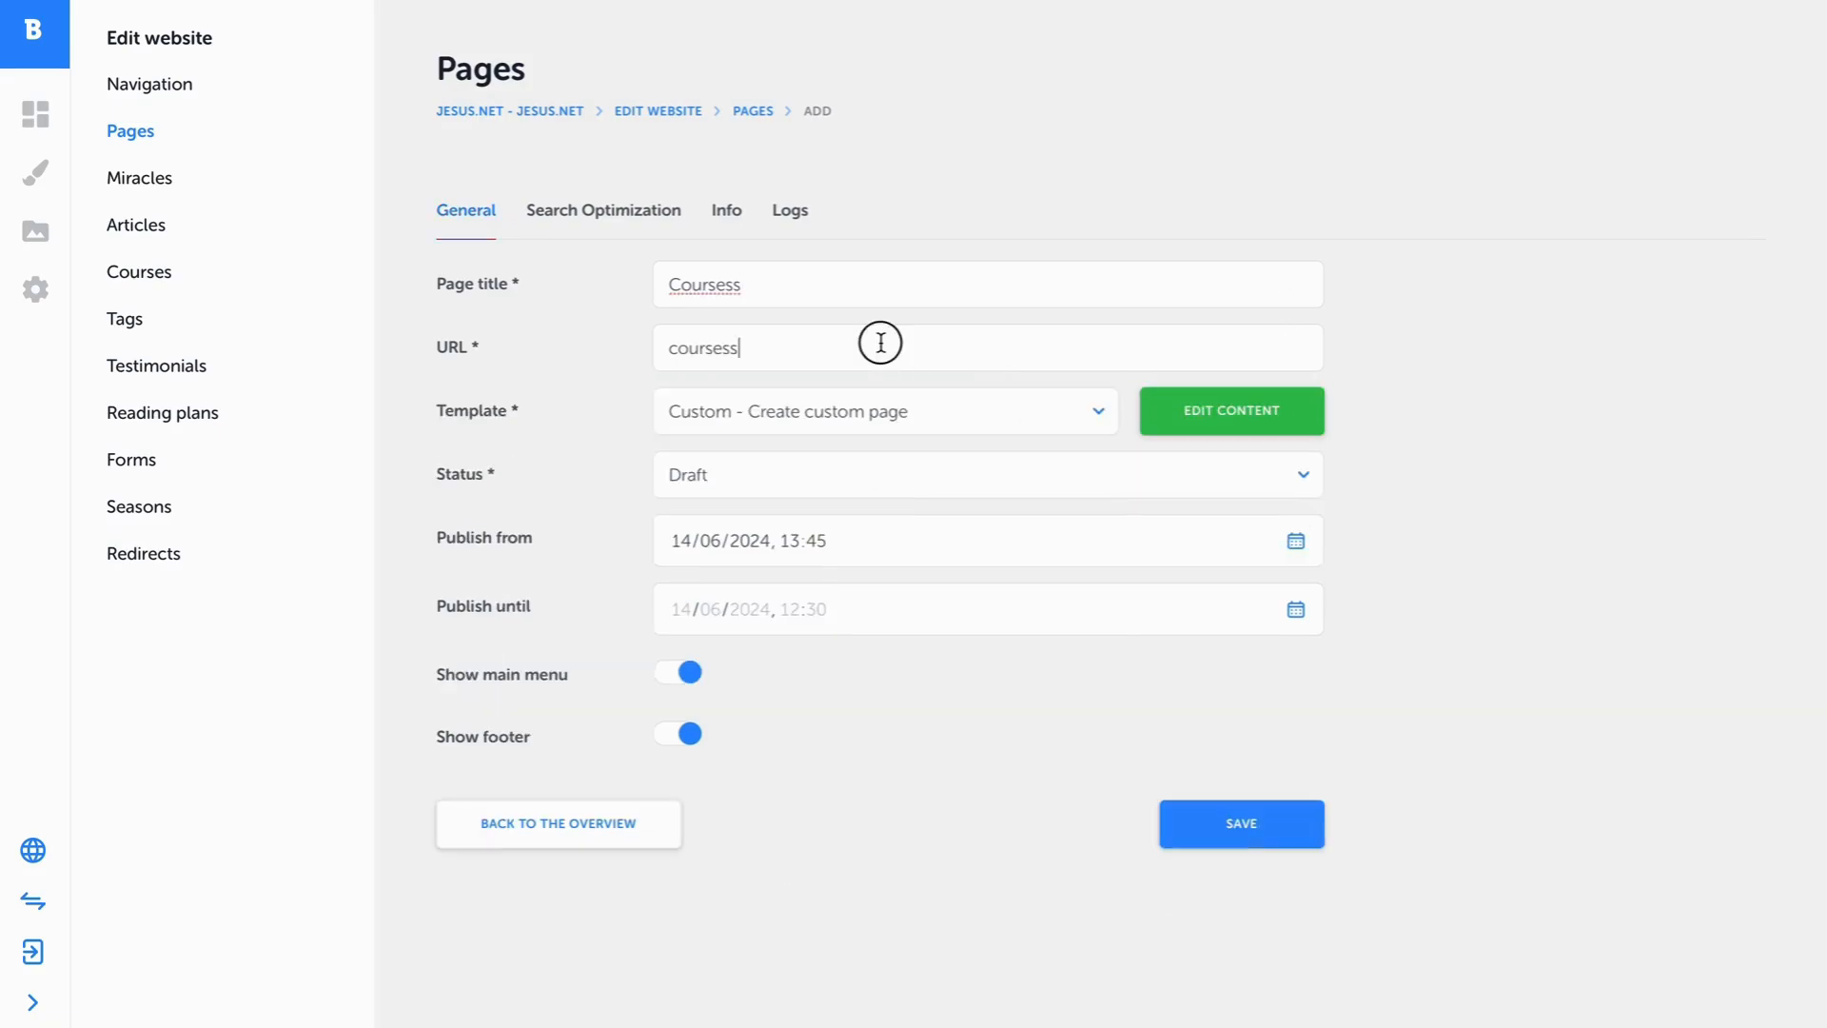
click(1072, 466)
click(1066, 412)
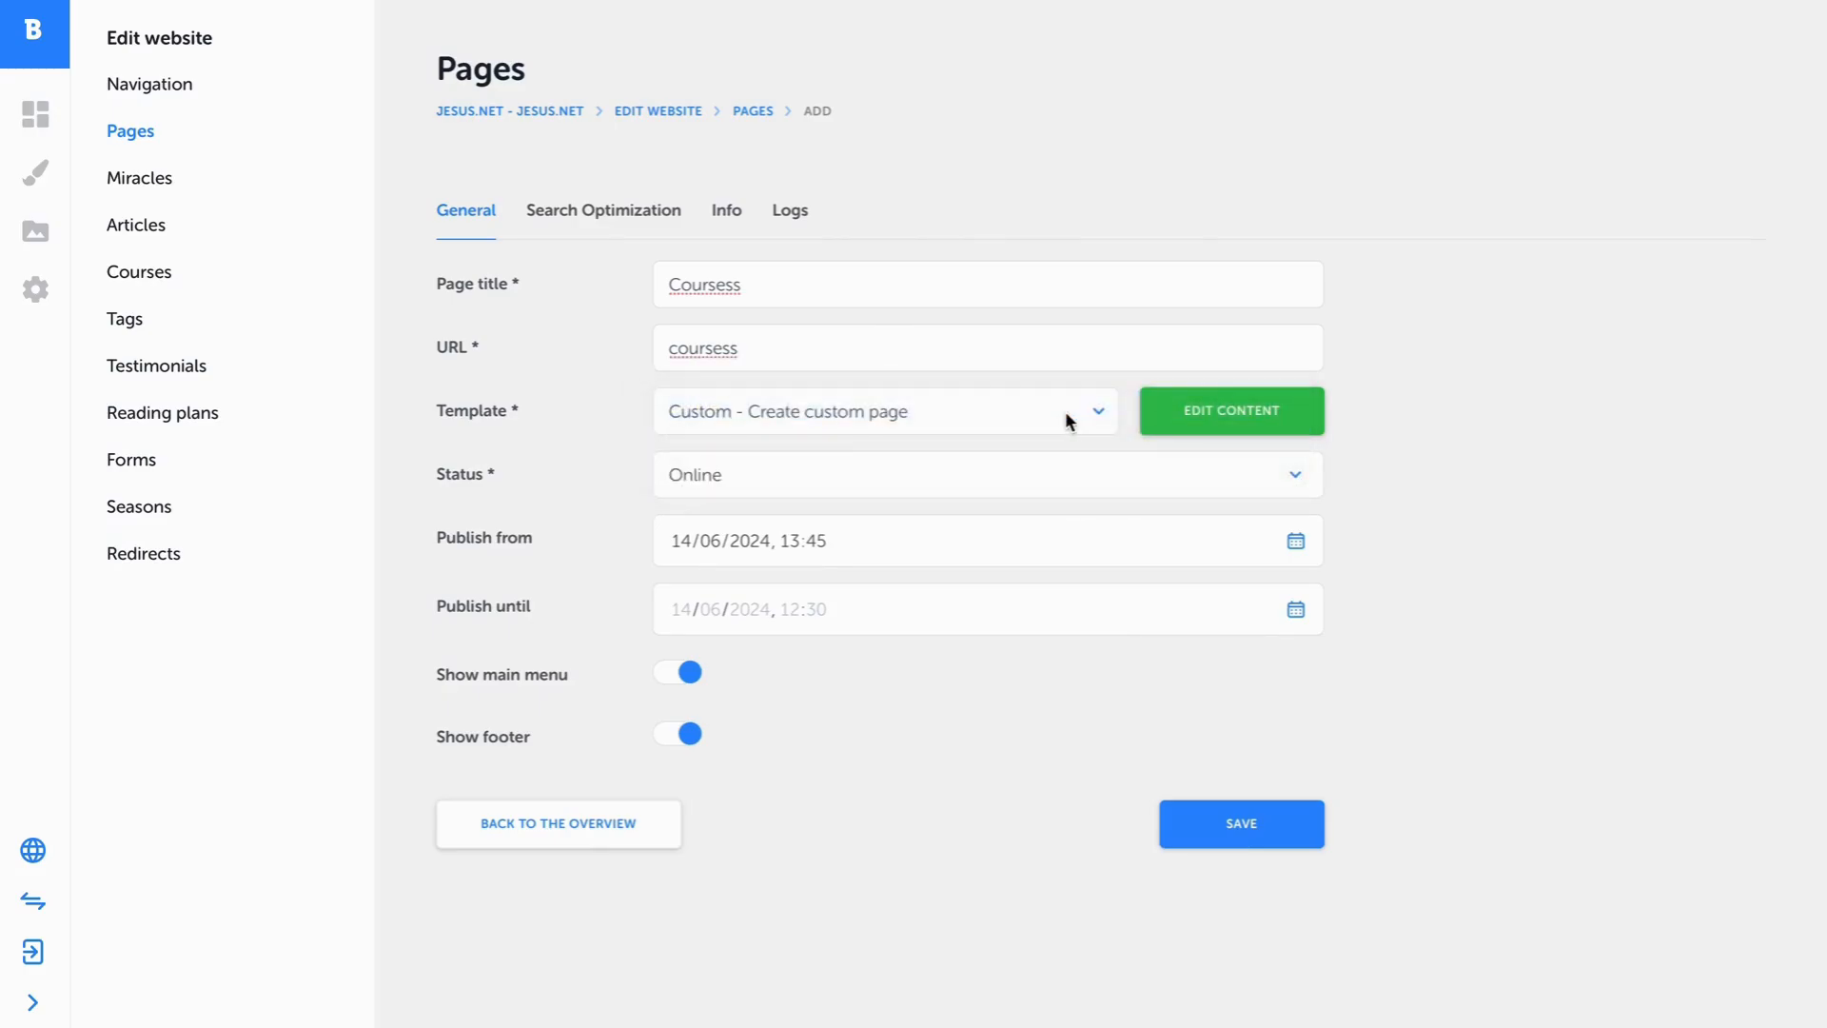
click(1250, 815)
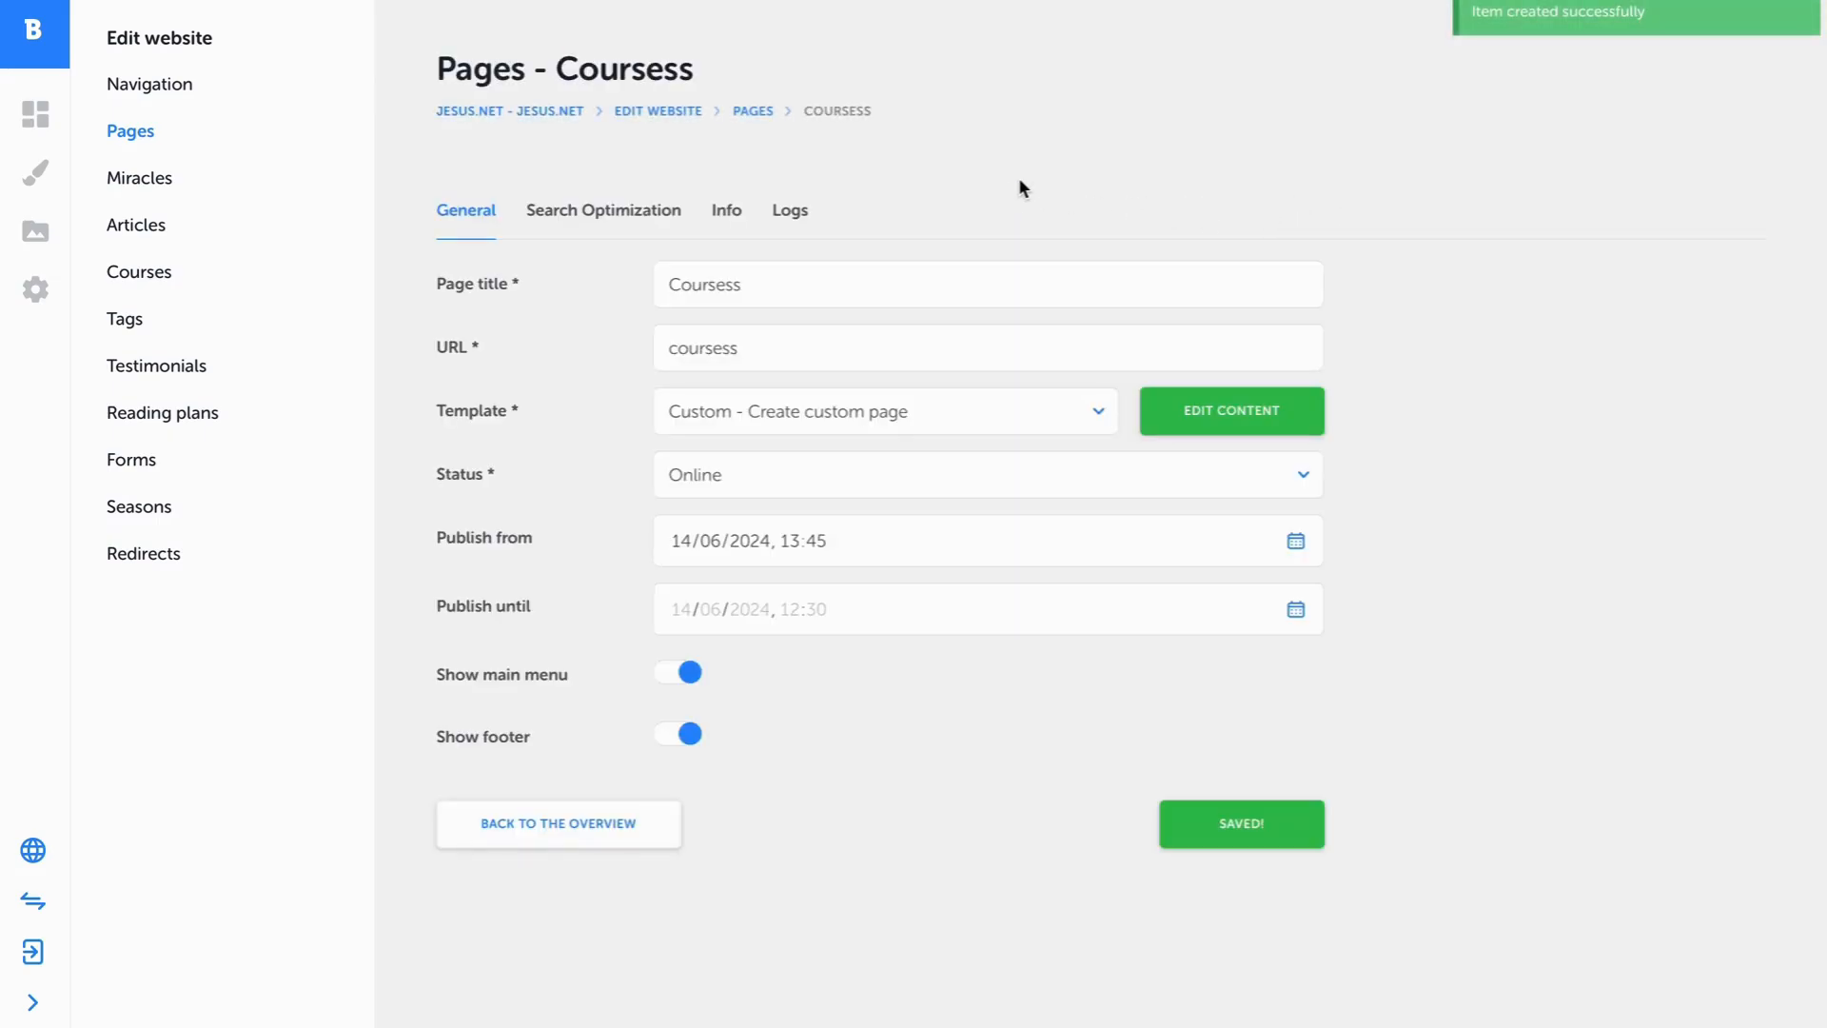
Open the page's content for editing and add a ZigZag block in the empty component area below the header.
click(1291, 412)
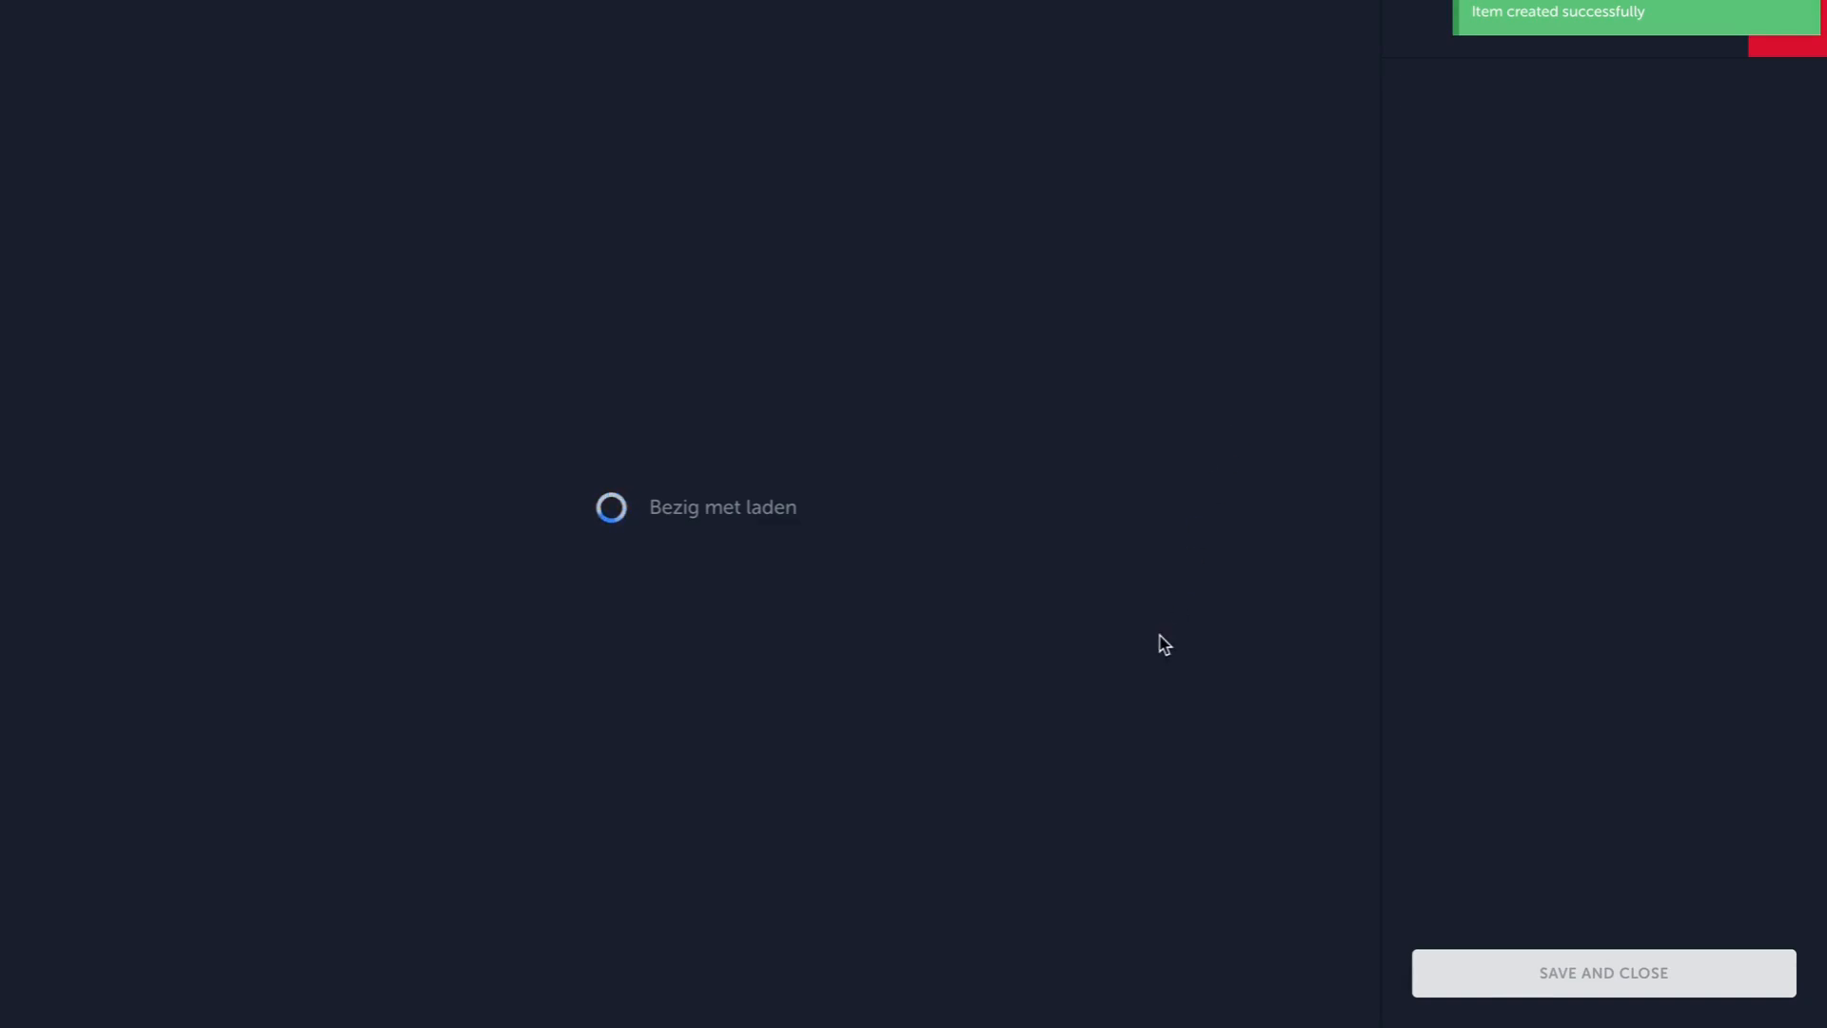
scroll(1162, 640, down, 2)
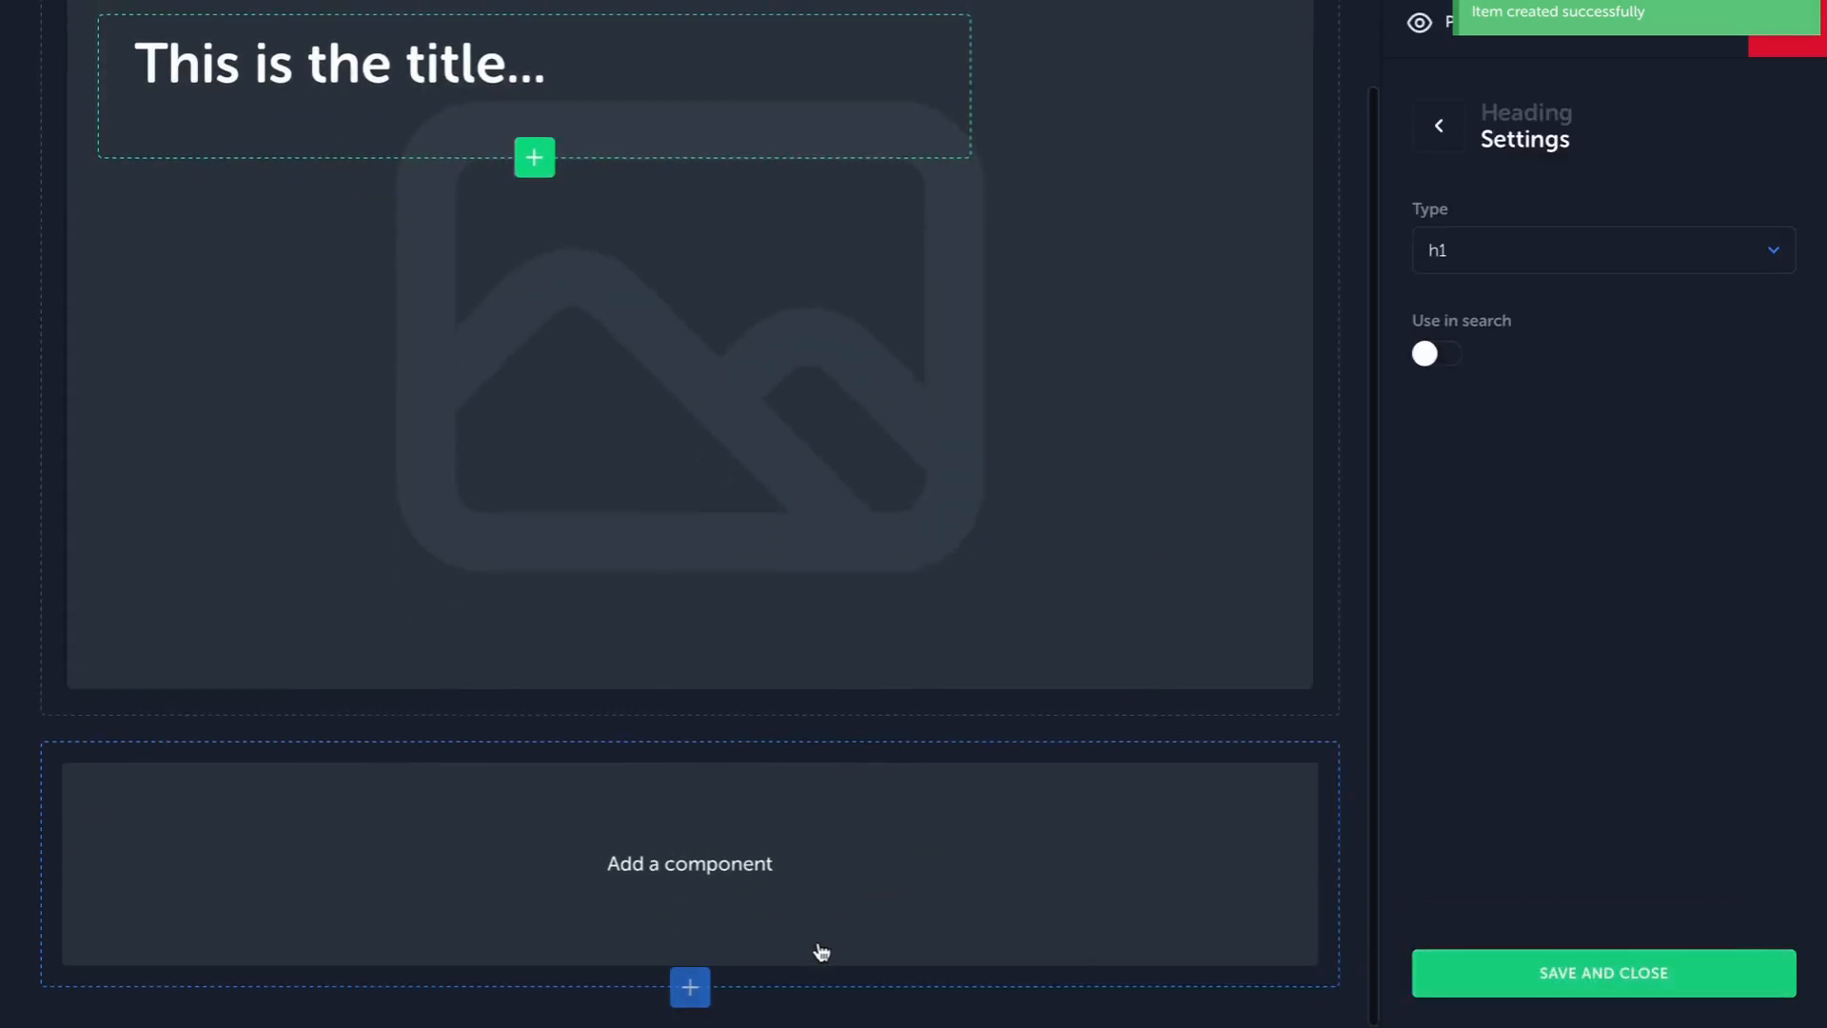
click(812, 916)
scroll(1447, 746, down, 4)
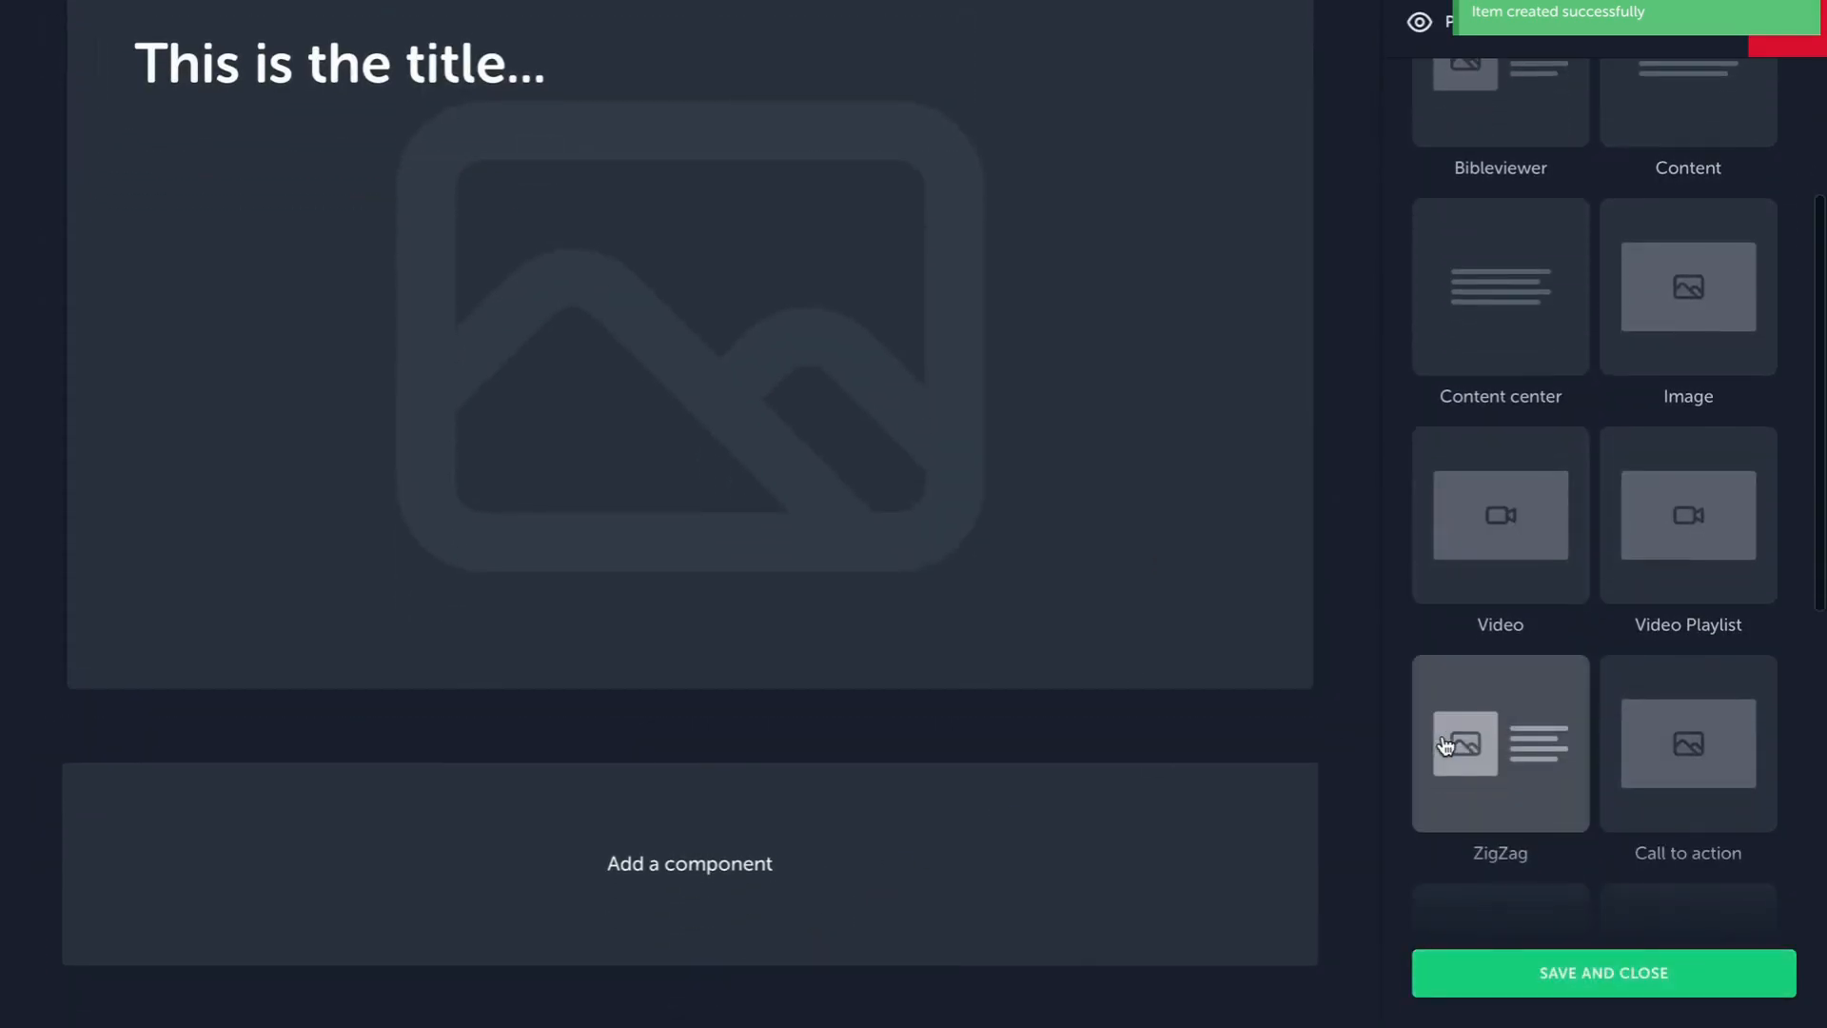
click(1485, 740)
Reverse the columns of the ZigZag block.
scroll(1044, 934, down, 8)
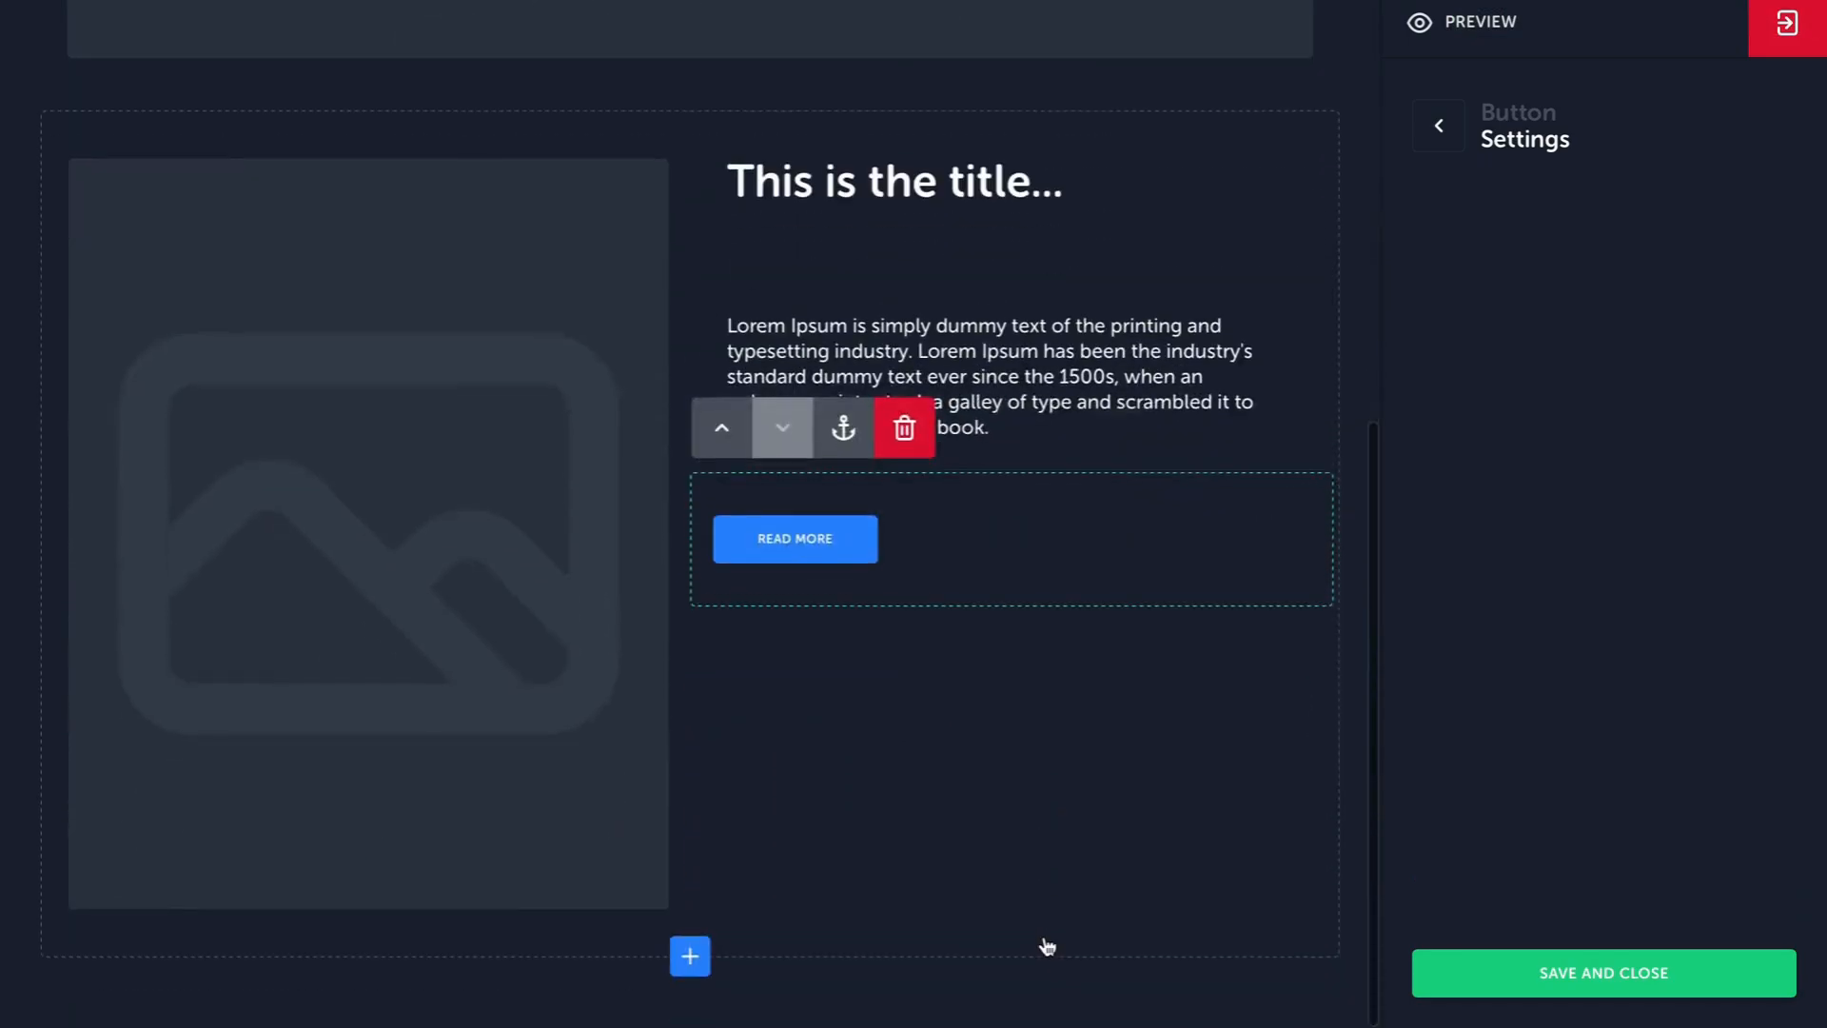
click(1166, 867)
click(1459, 242)
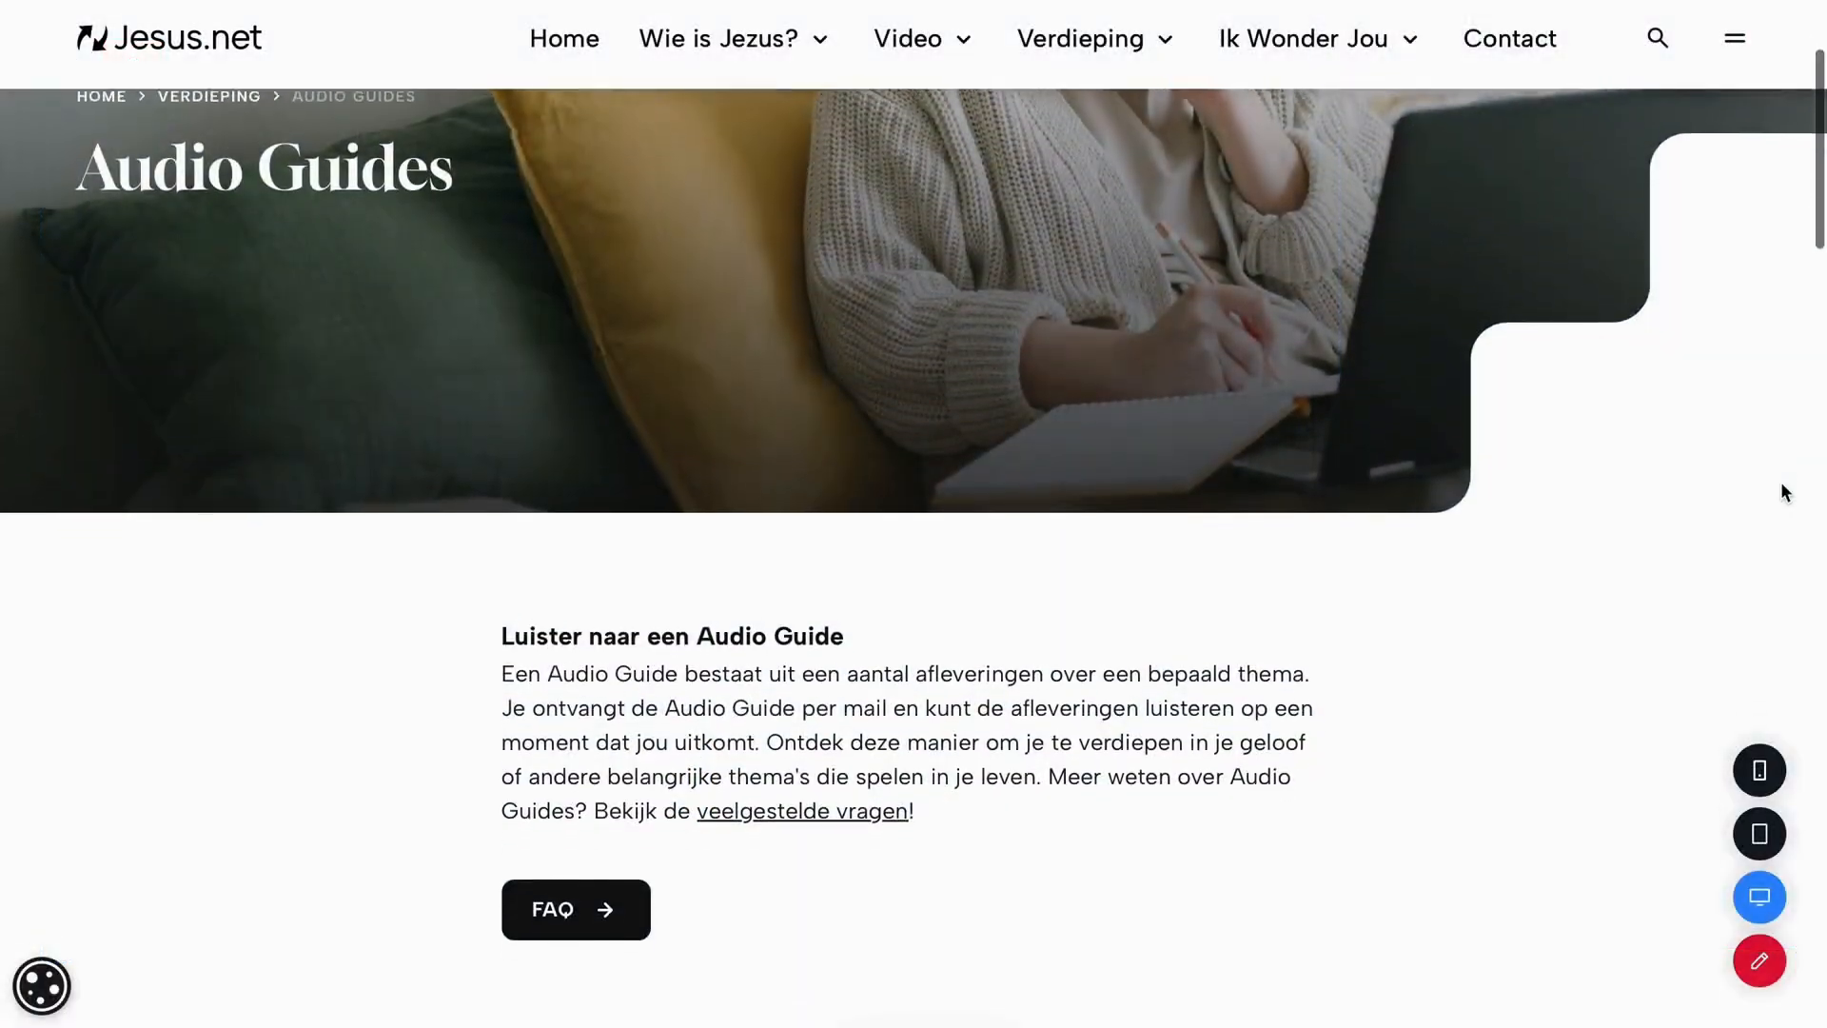
Examine how the ZigZag sections alternate text and image down the Audio Guides page.
scroll(1779, 481, down, 5)
scroll(1779, 482, down, 5)
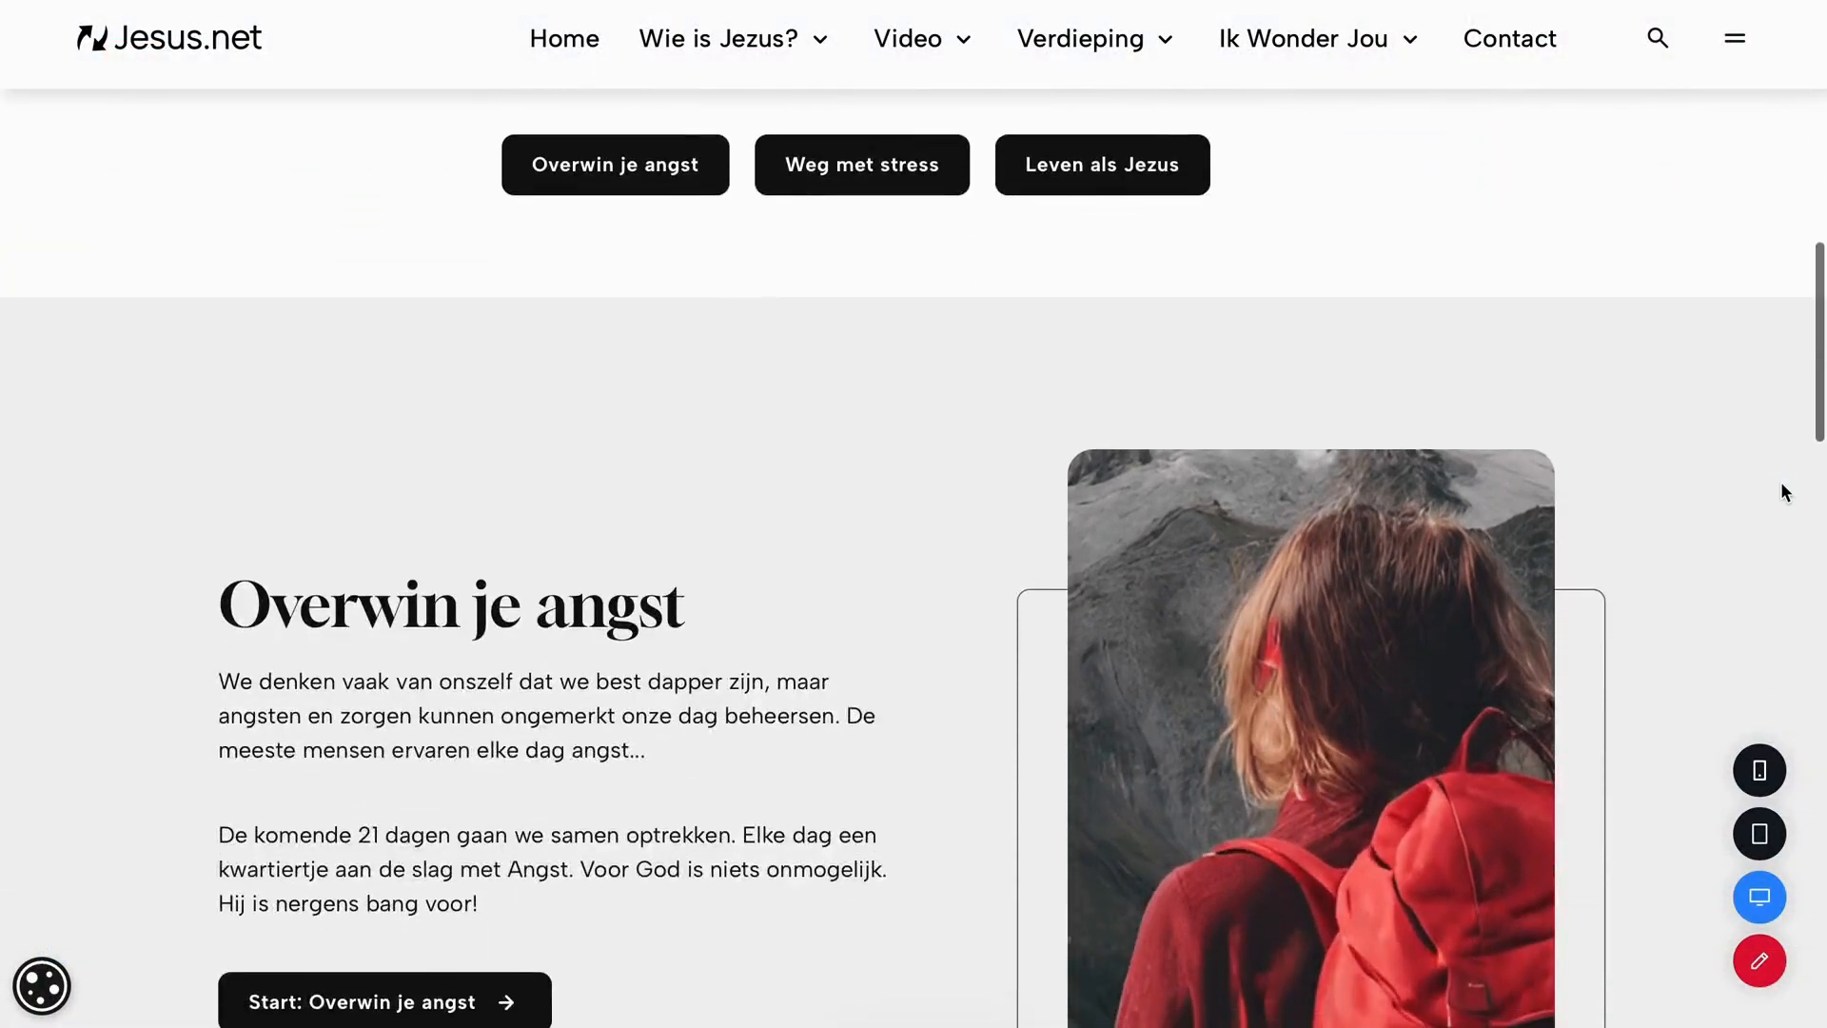
scroll(1780, 486, down, 10)
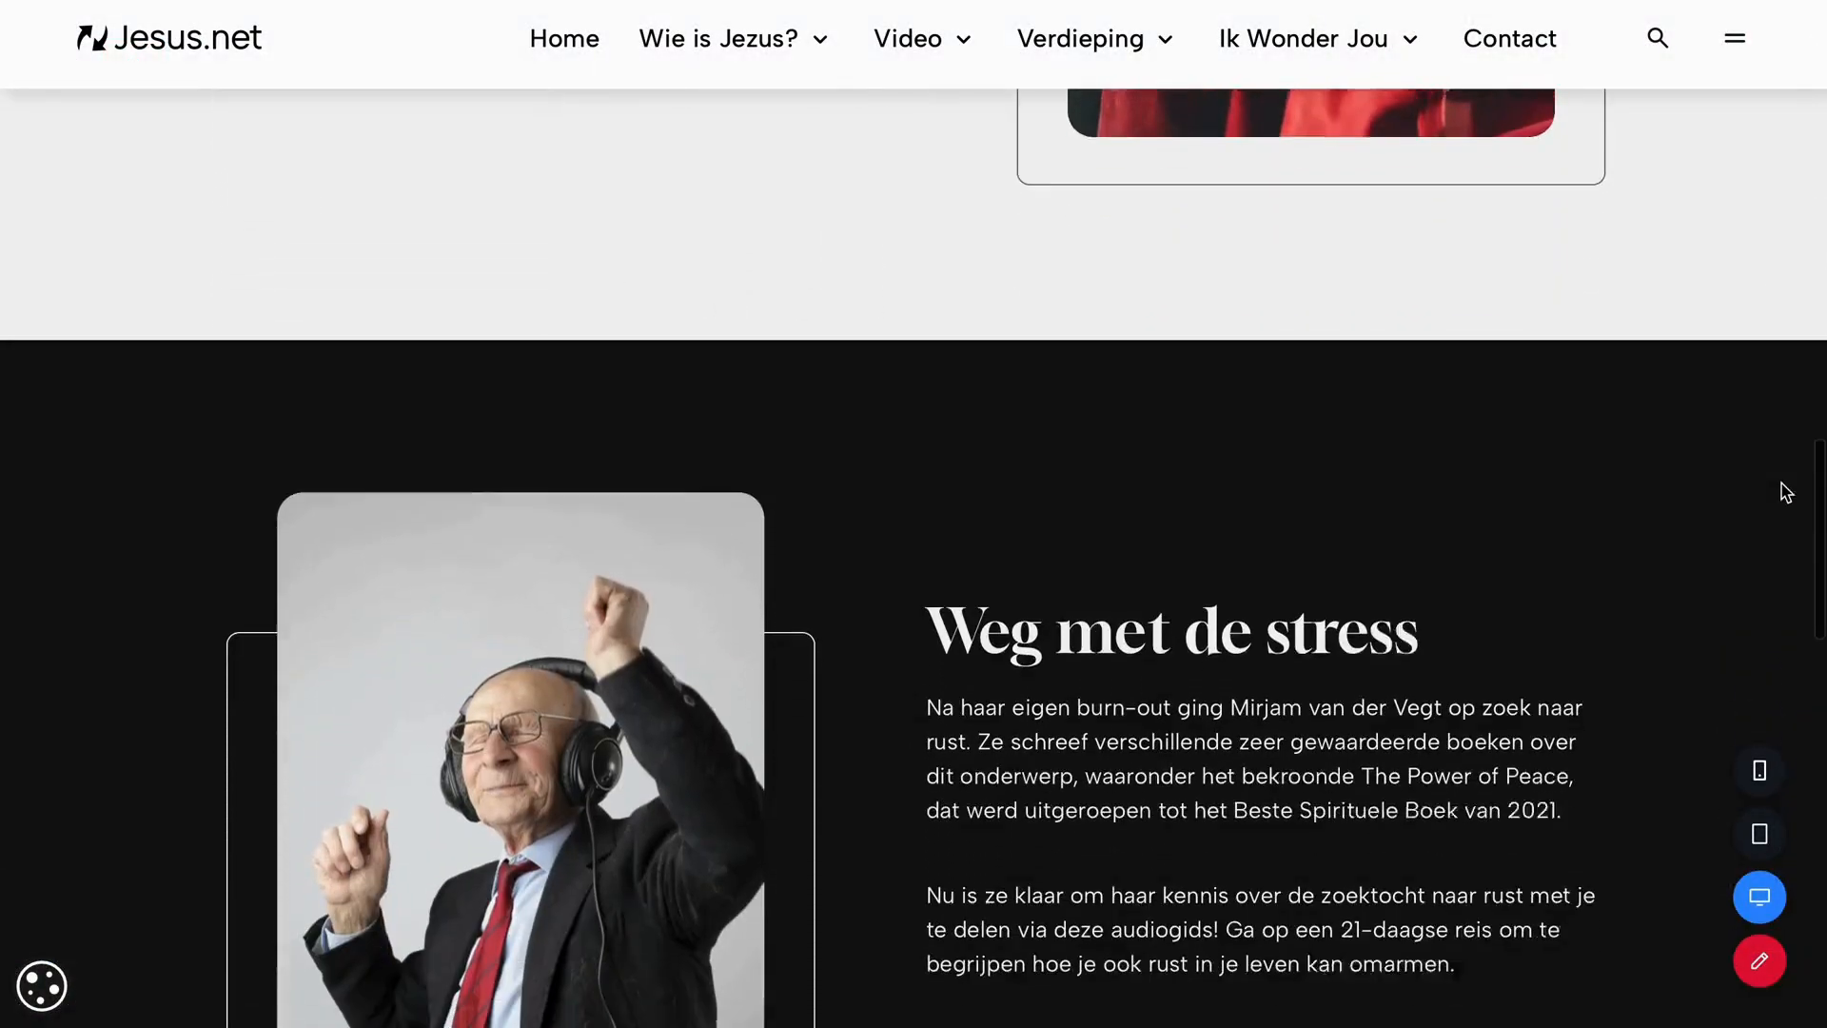
scroll(1785, 492, down, 9)
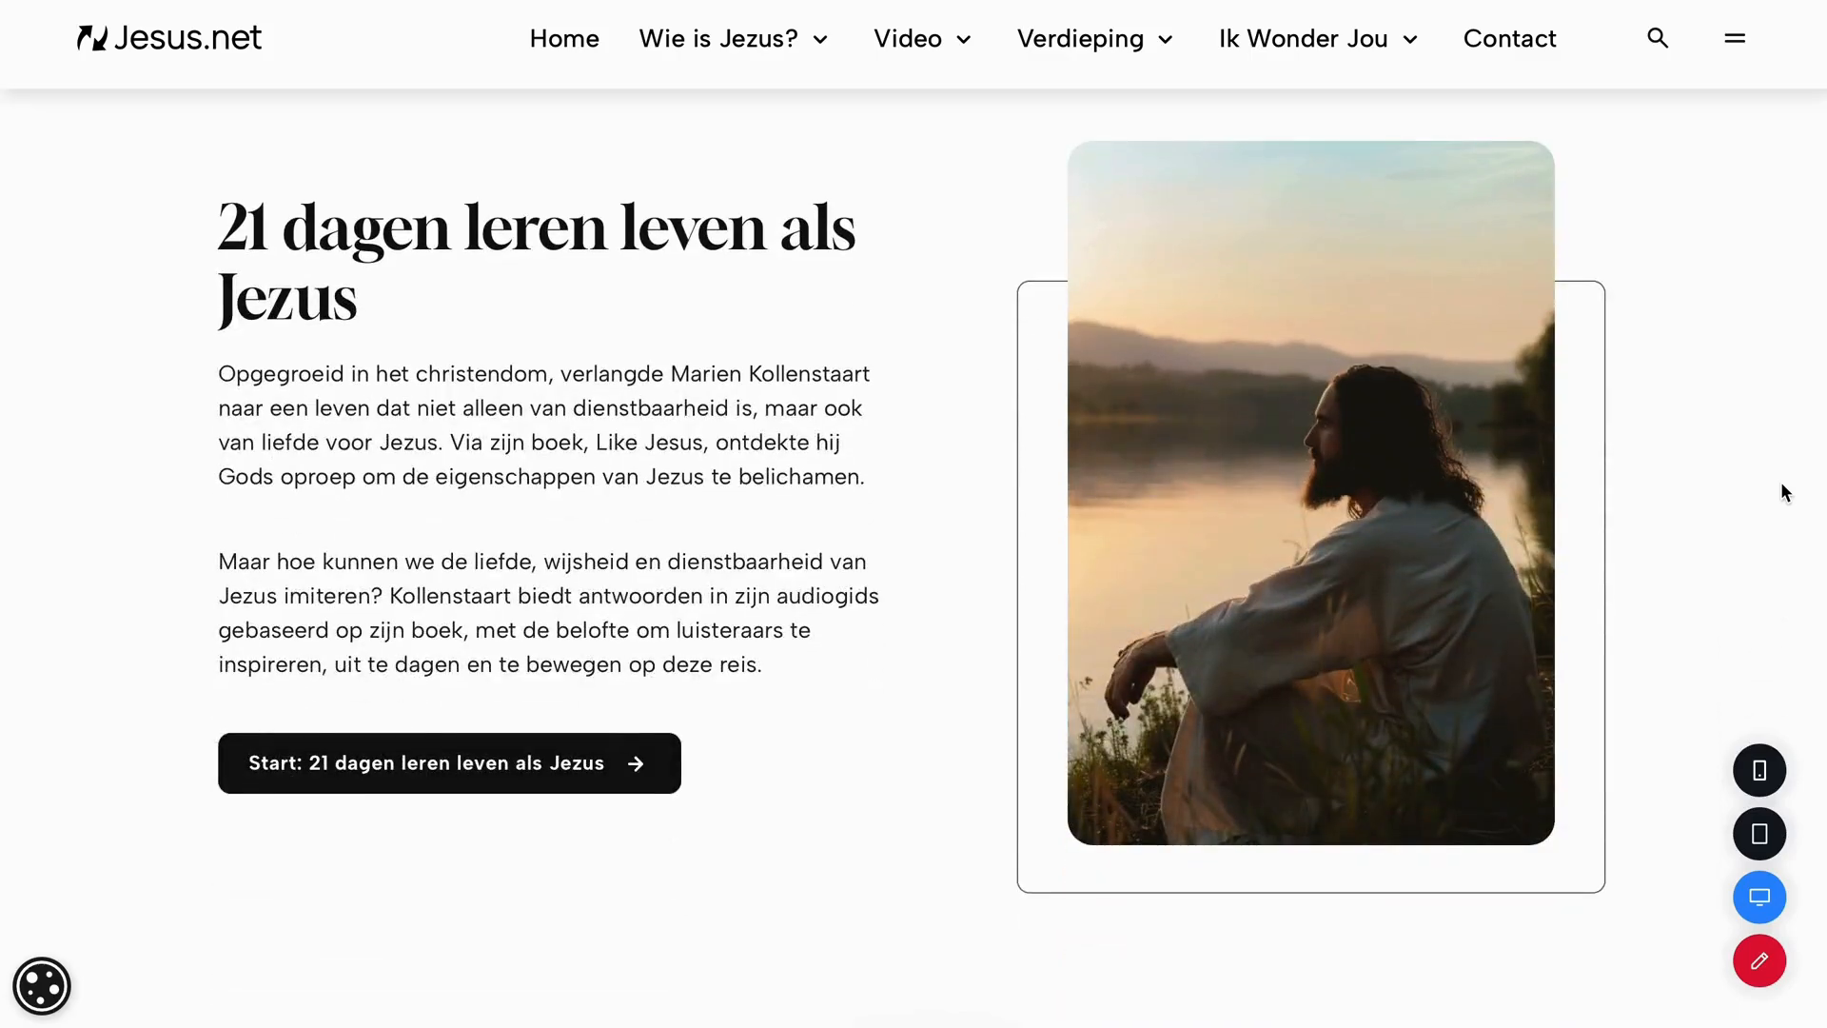
scroll(1782, 486, up, 1)
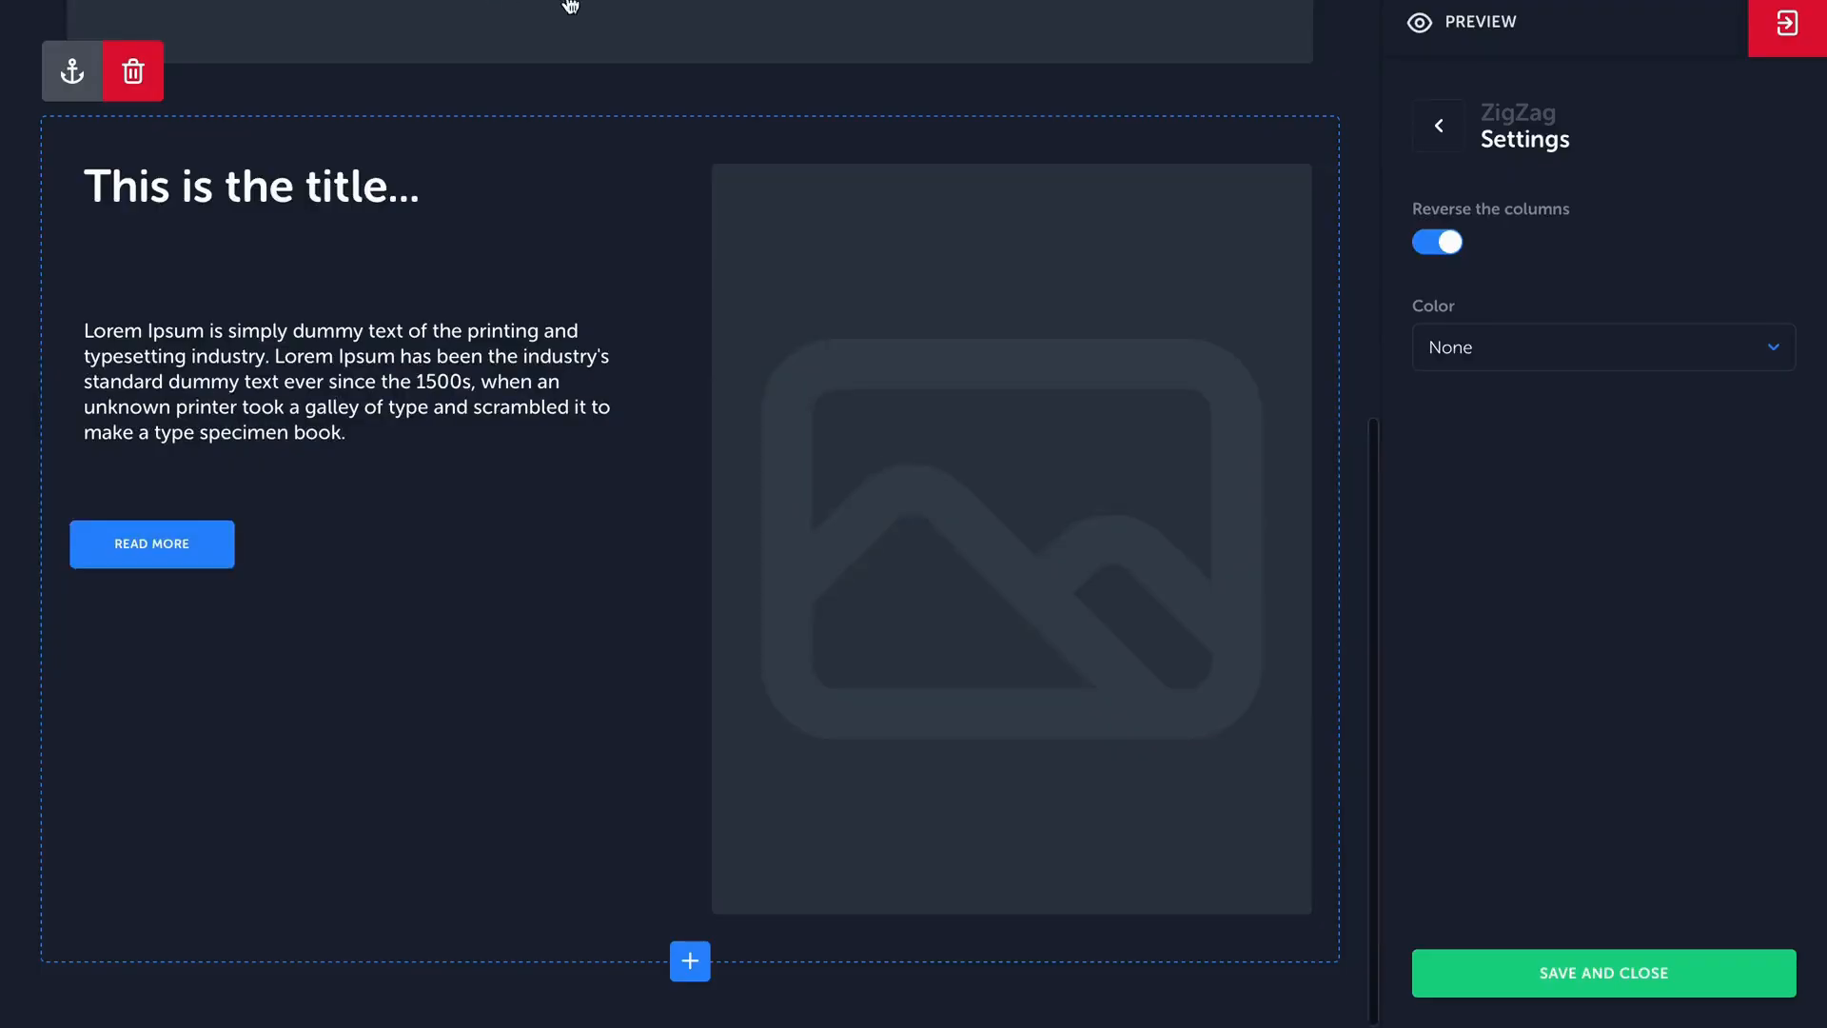
View the content types available for the ZigZag's image column and add a second button beside the "Read more" button.
click(1011, 932)
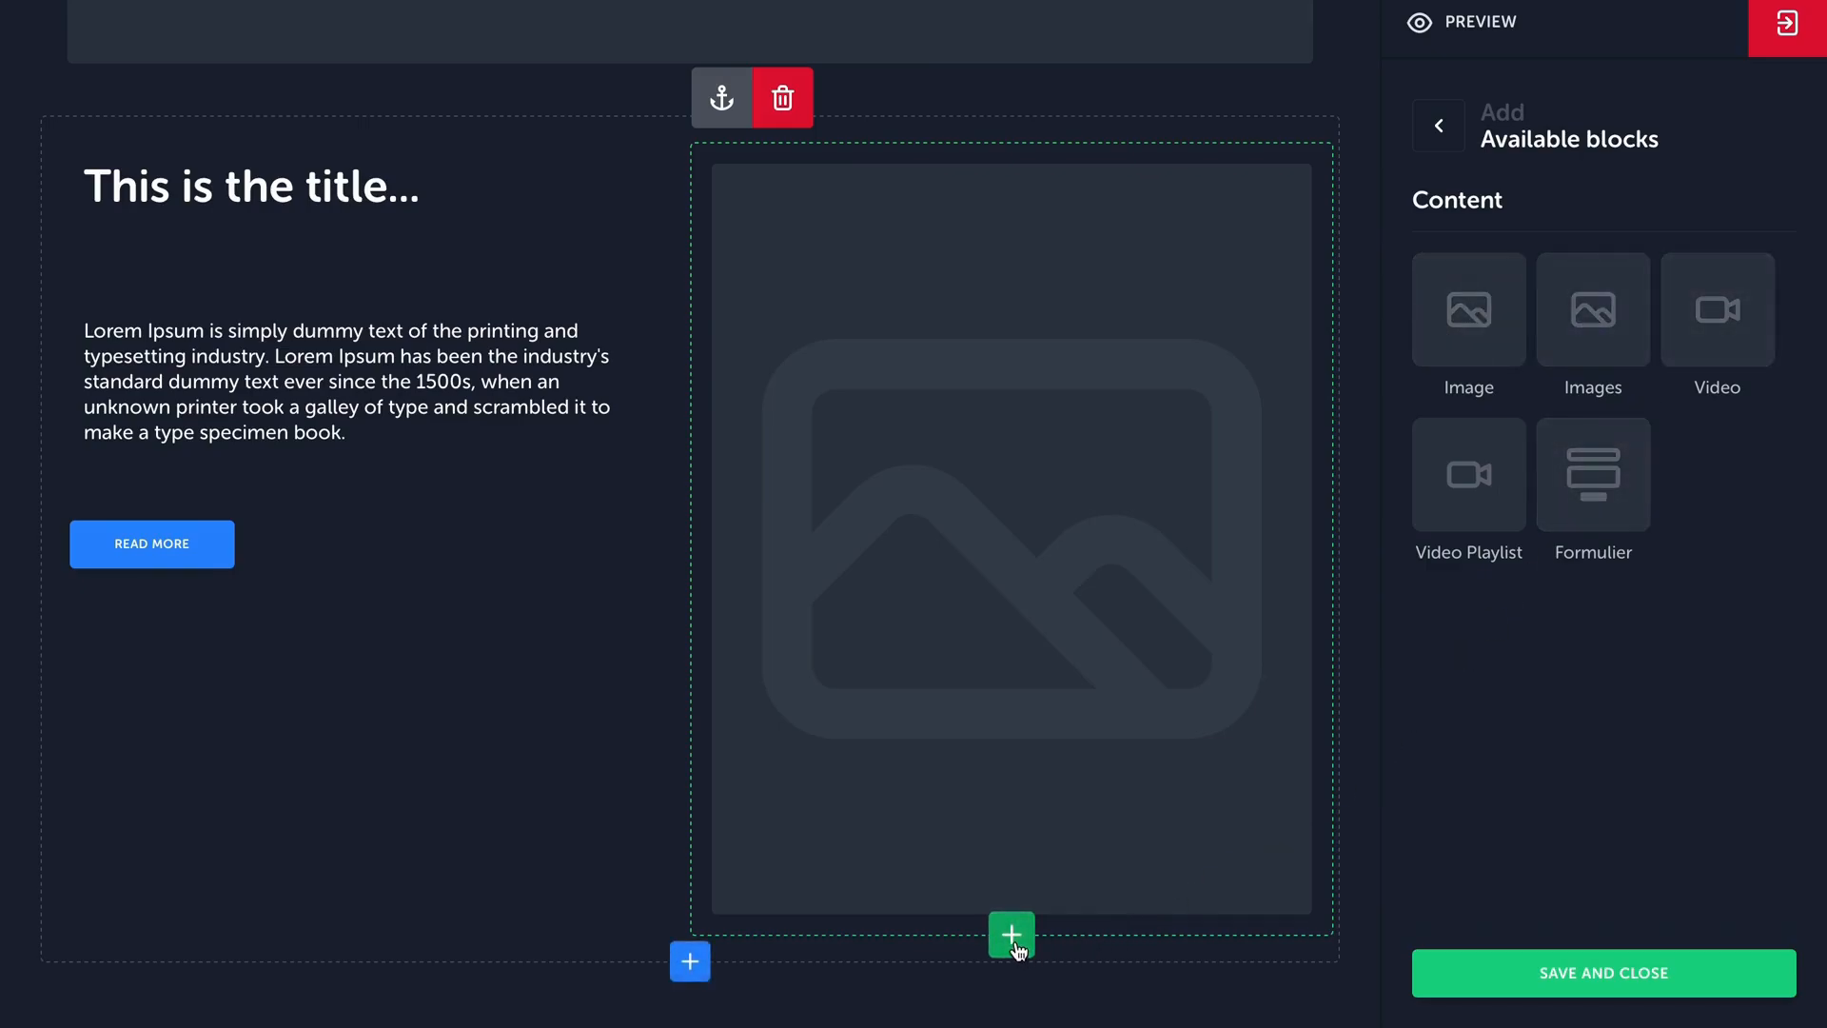
mouse_move(183, 571)
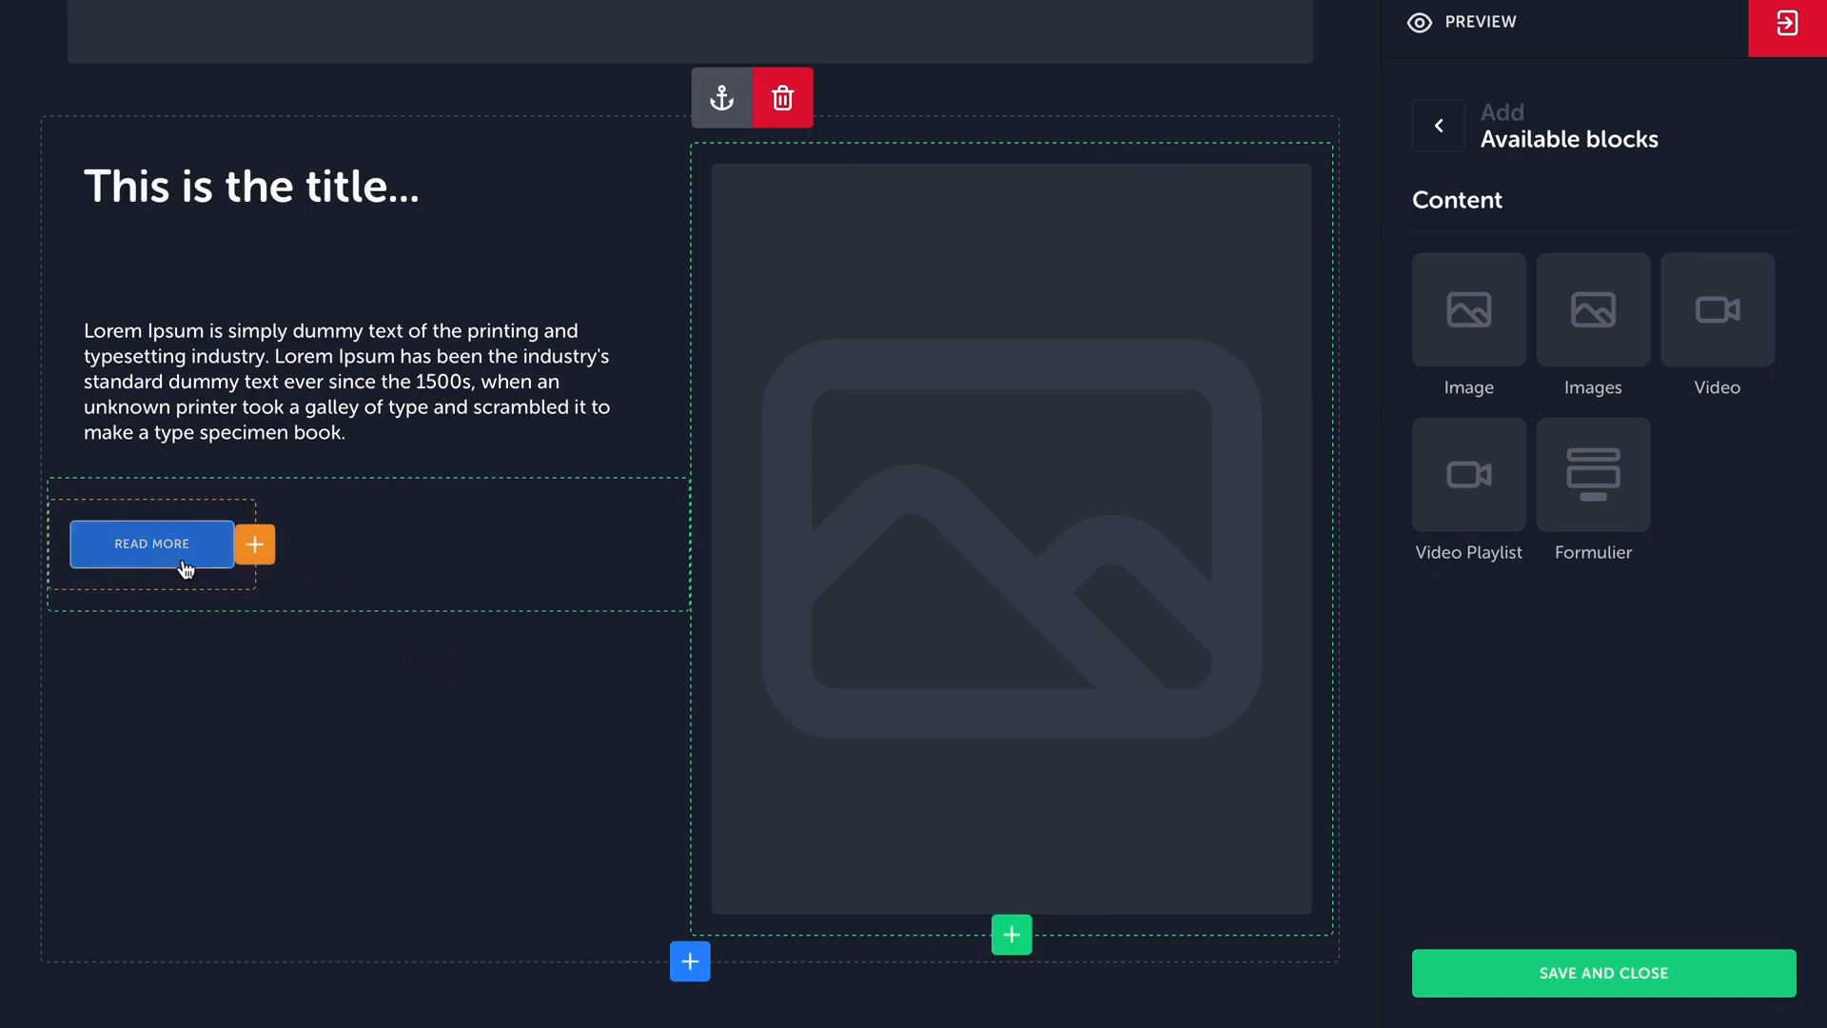
click(255, 546)
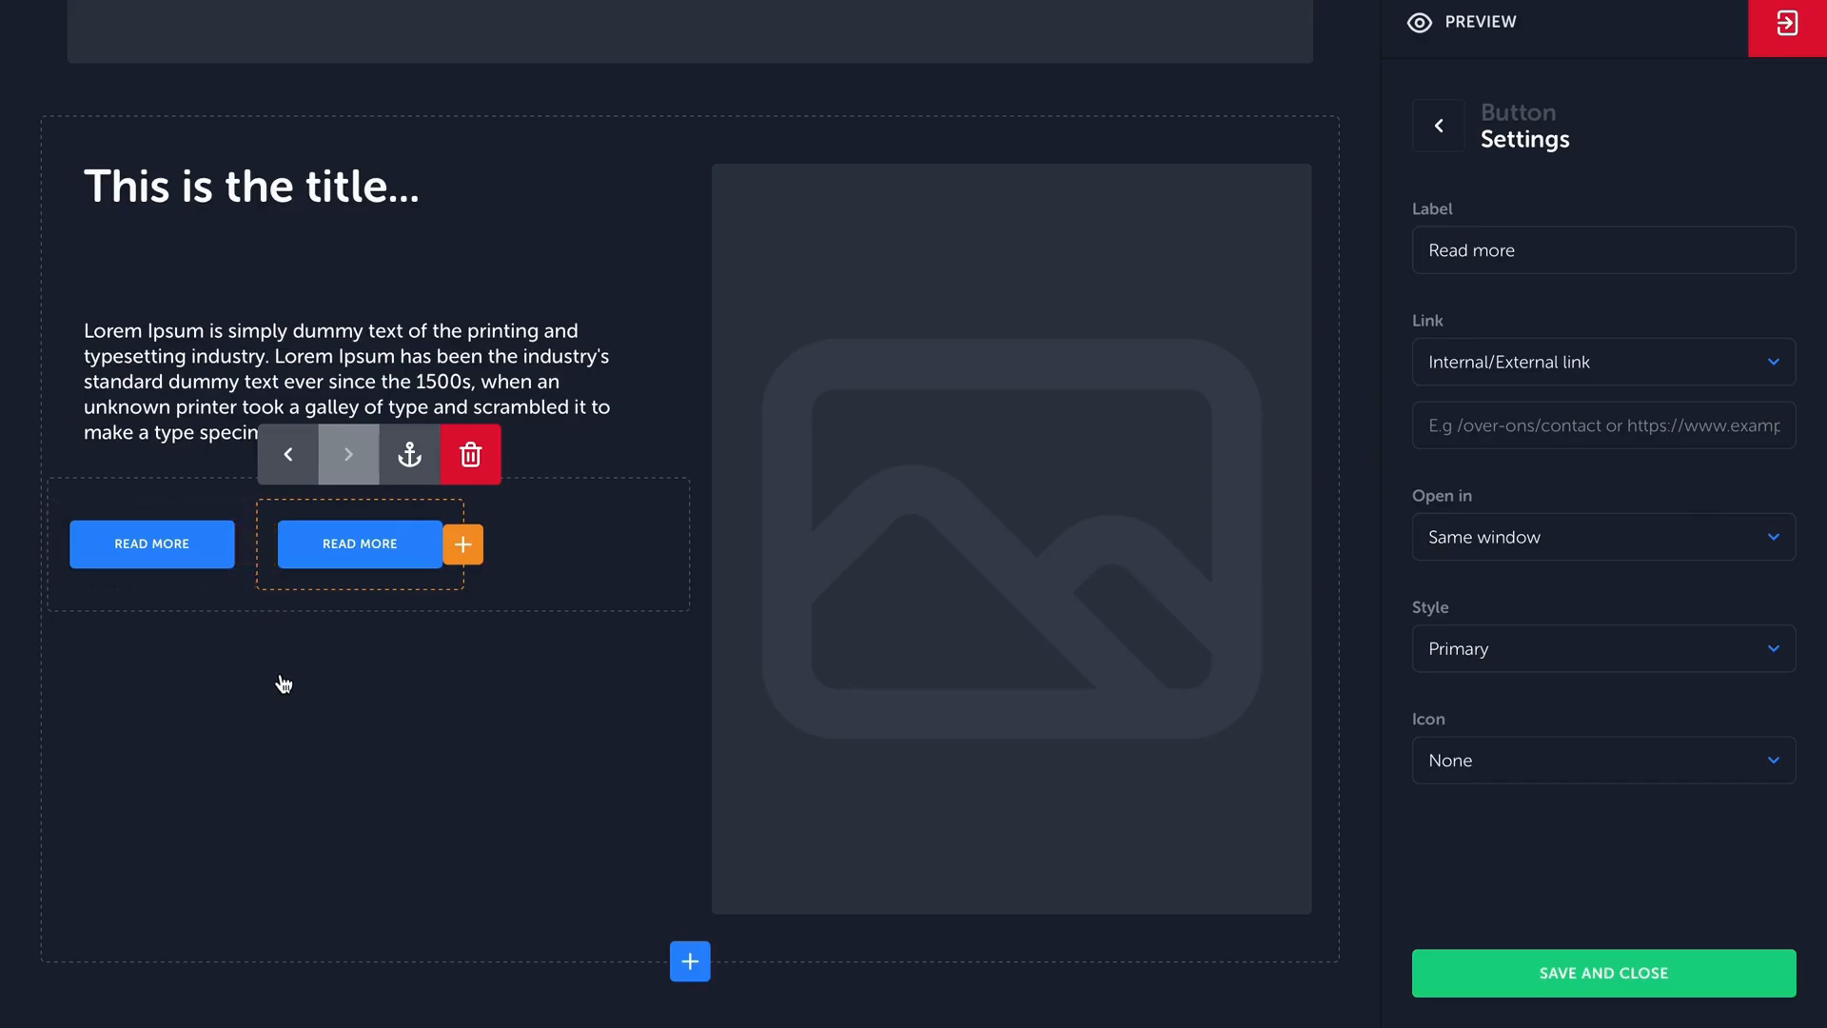
Open the ZigZag block's anchor option and try the "Ik Wonder Jou app" button on the Ik Wonder Jou page.
click(121, 134)
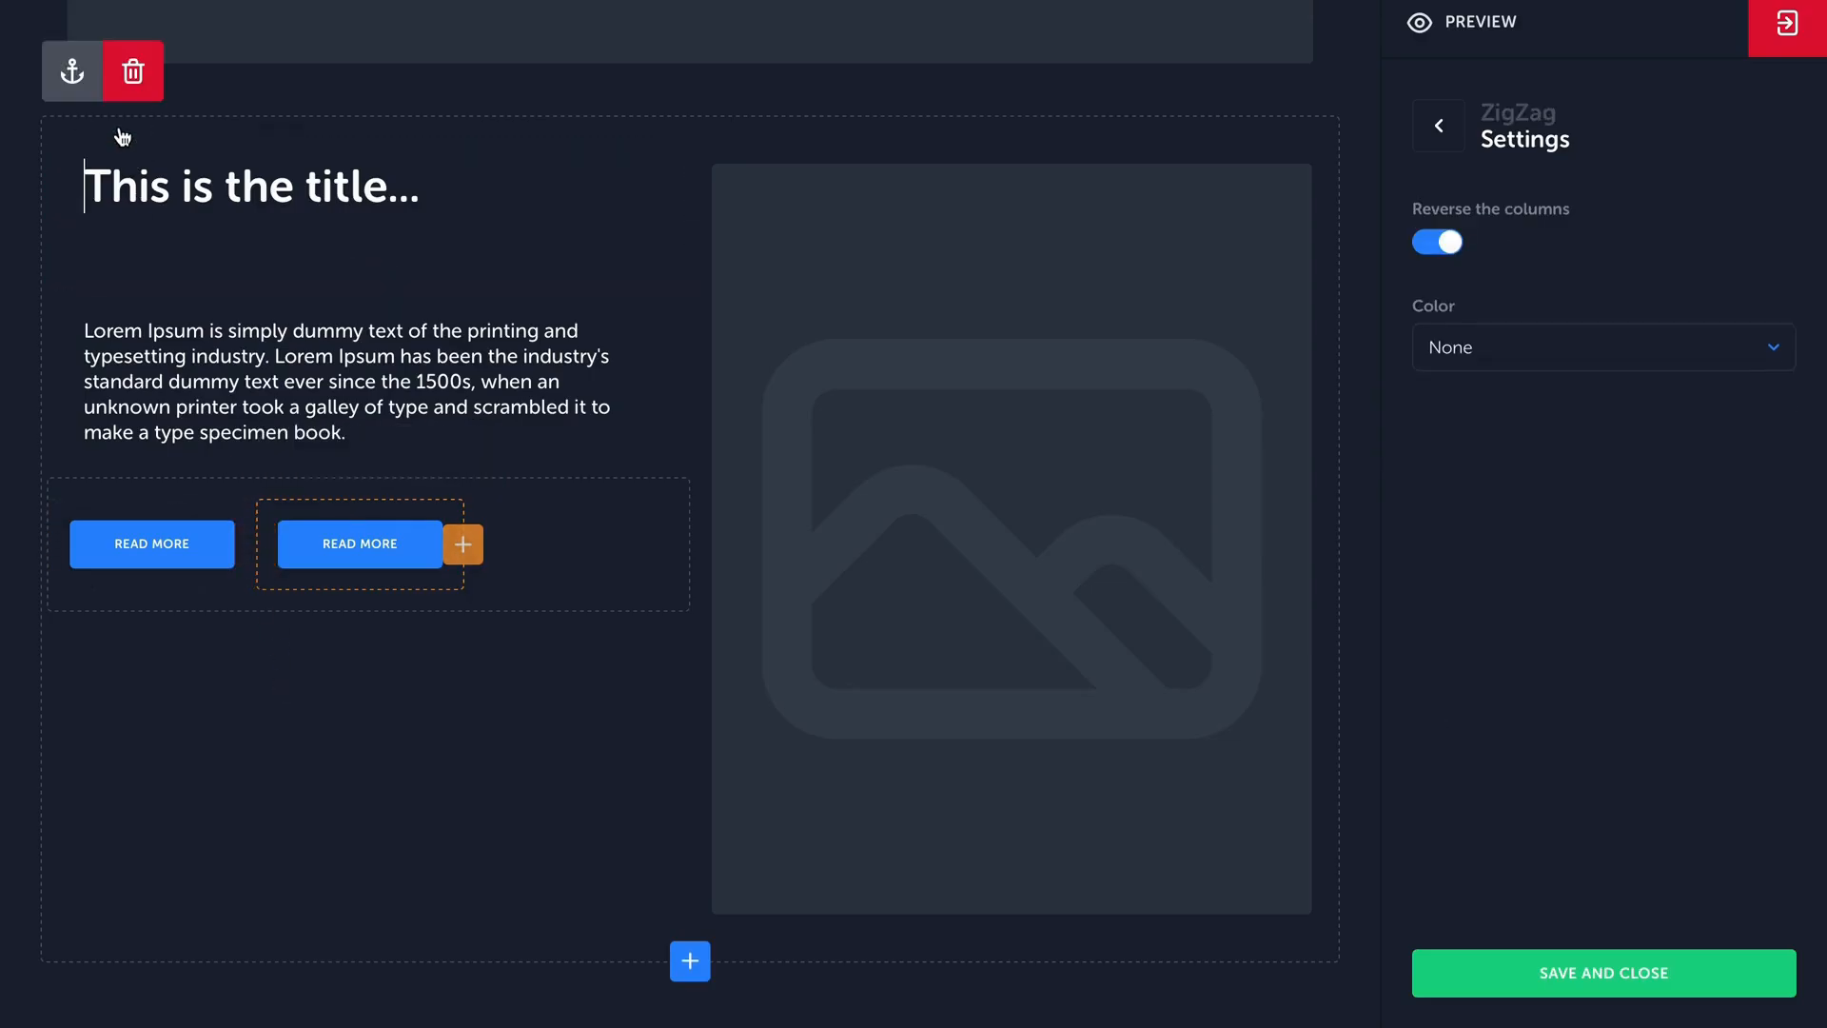
click(76, 80)
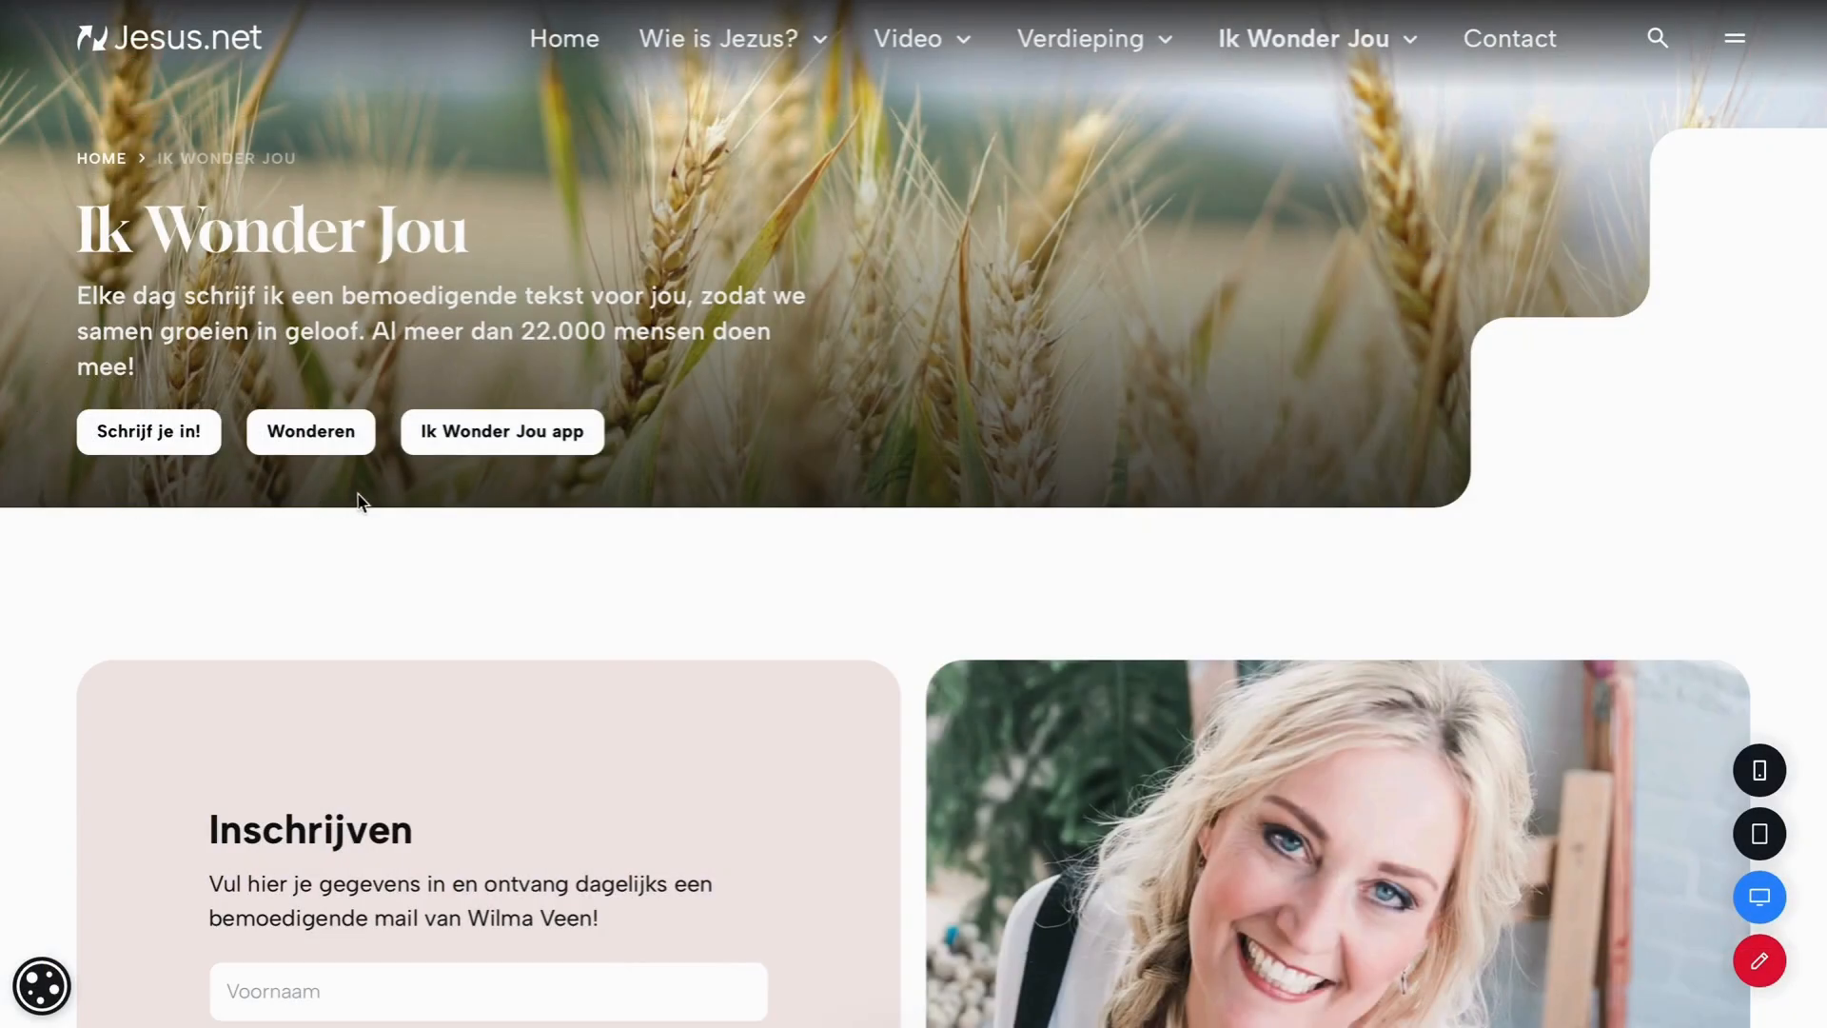
click(522, 439)
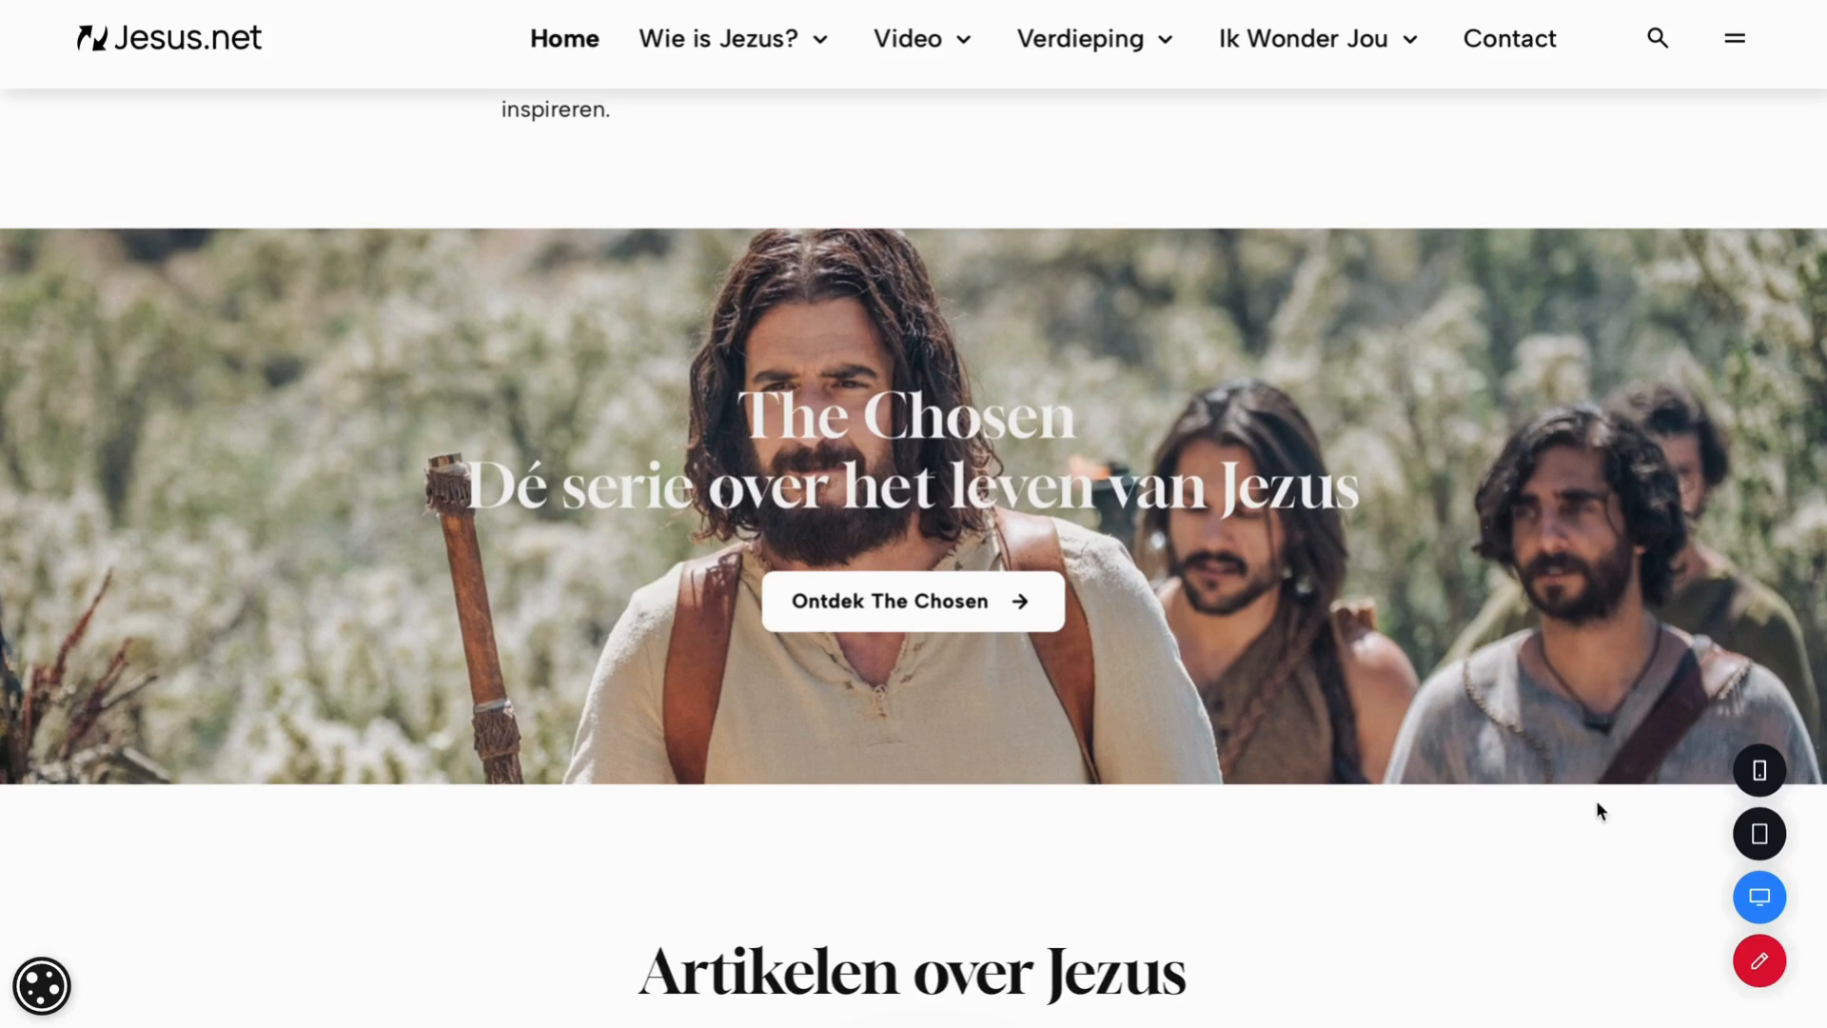
Open the home page for content editing and select the "The Chosen" call-to-action block.
click(1759, 960)
scroll(1347, 766, down, 10)
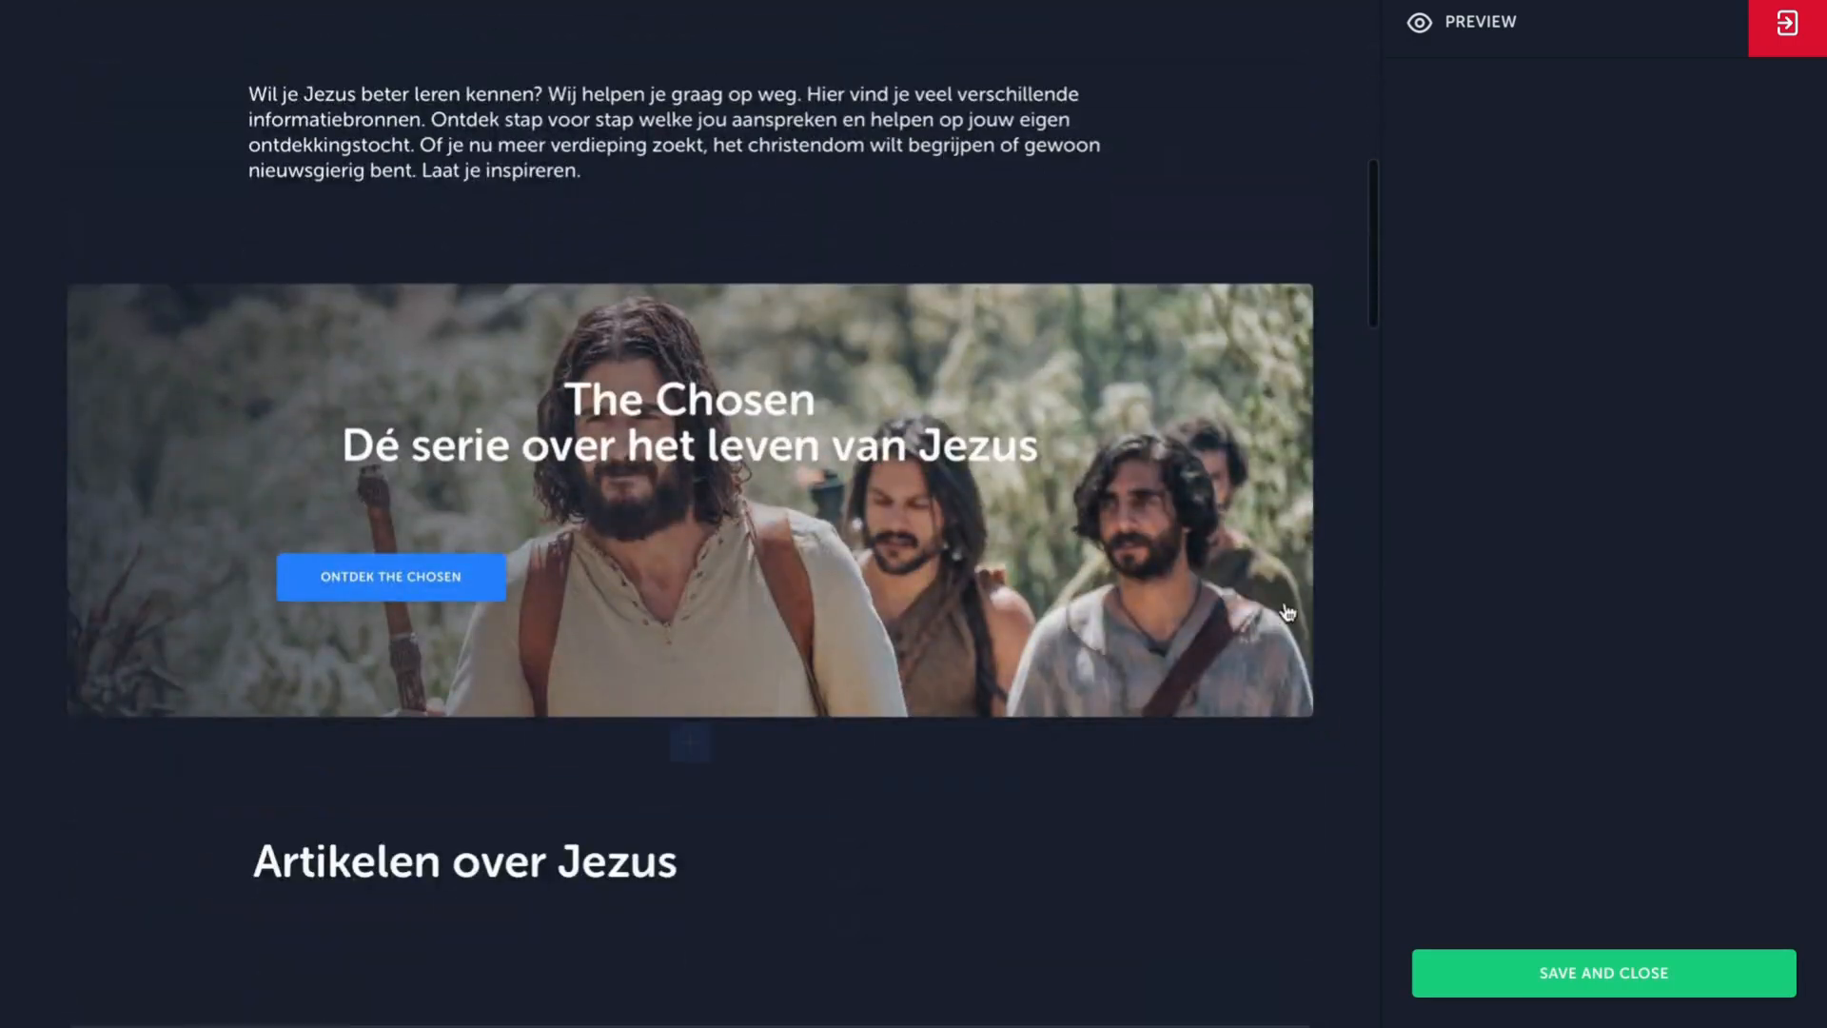
click(1259, 402)
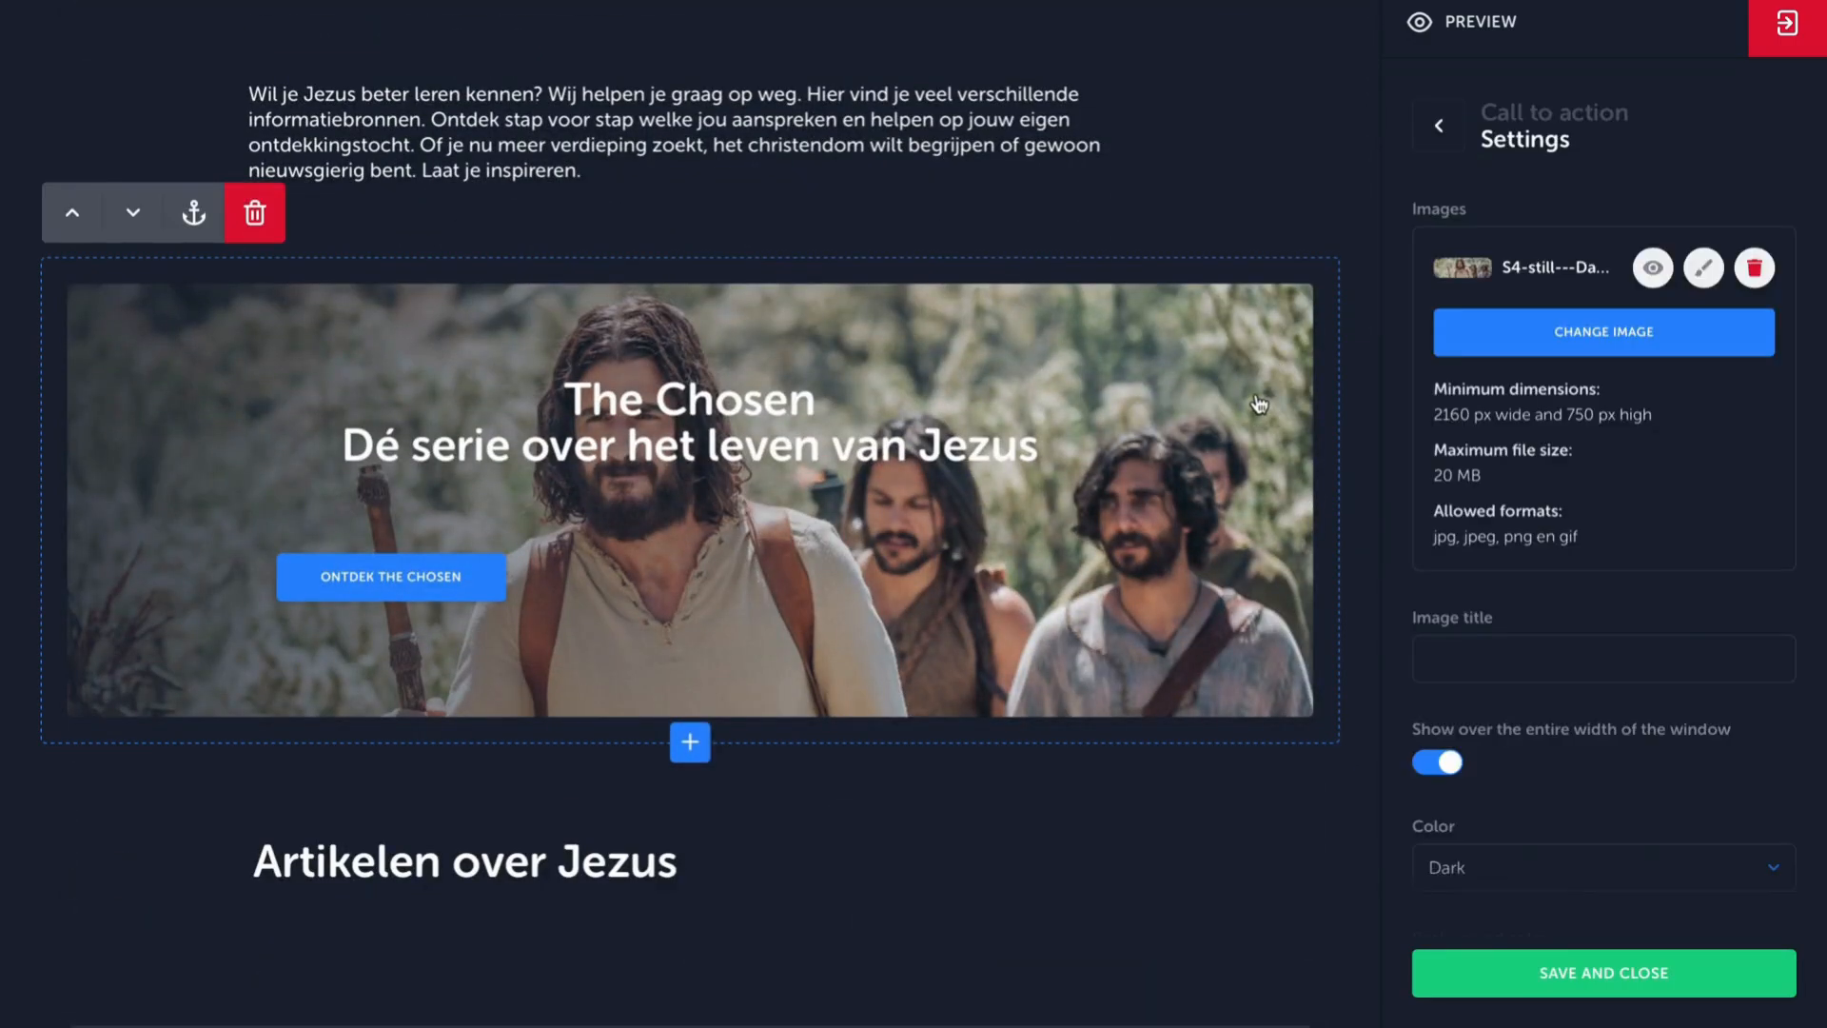
Switch the call-to-action block's full-window width off and on again, and check its Color options.
click(1442, 763)
click(1444, 766)
scroll(1449, 764, down, 1)
click(1556, 754)
click(1556, 755)
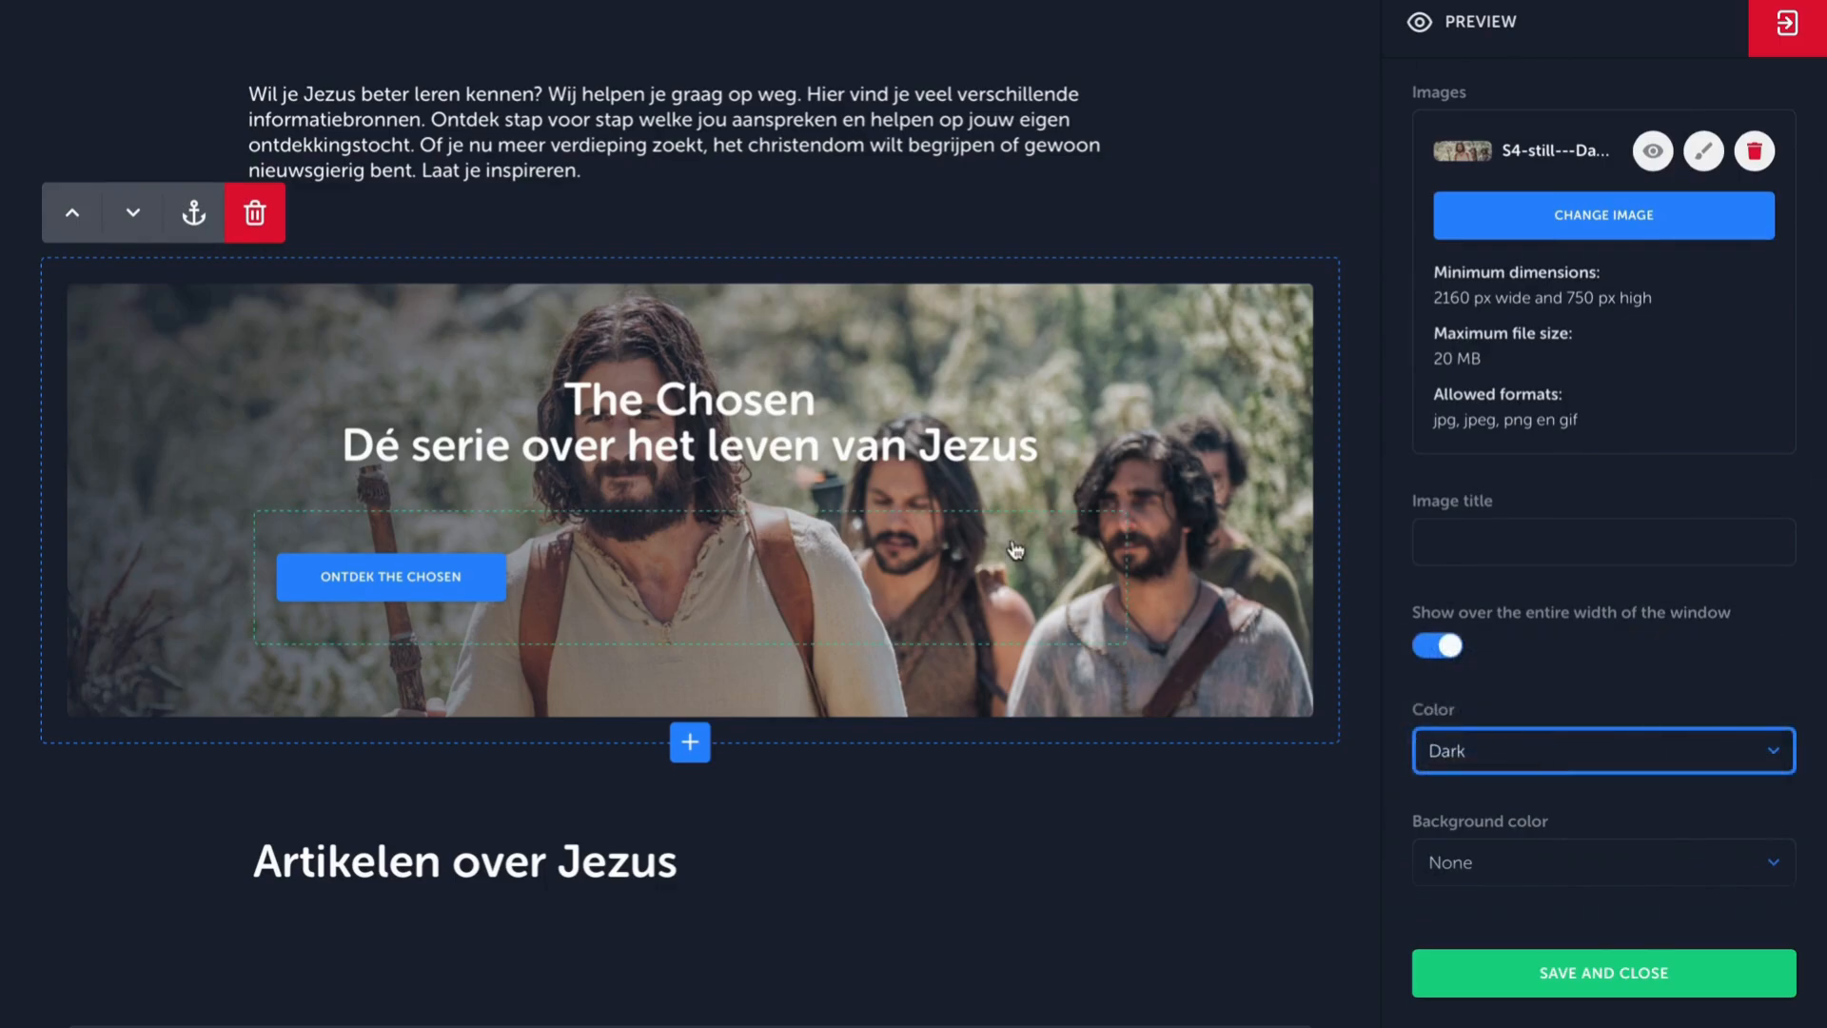
Inspect the settings of the call-to-action heading and the "Ontdek The Chosen" button, including its label and link target window.
click(865, 420)
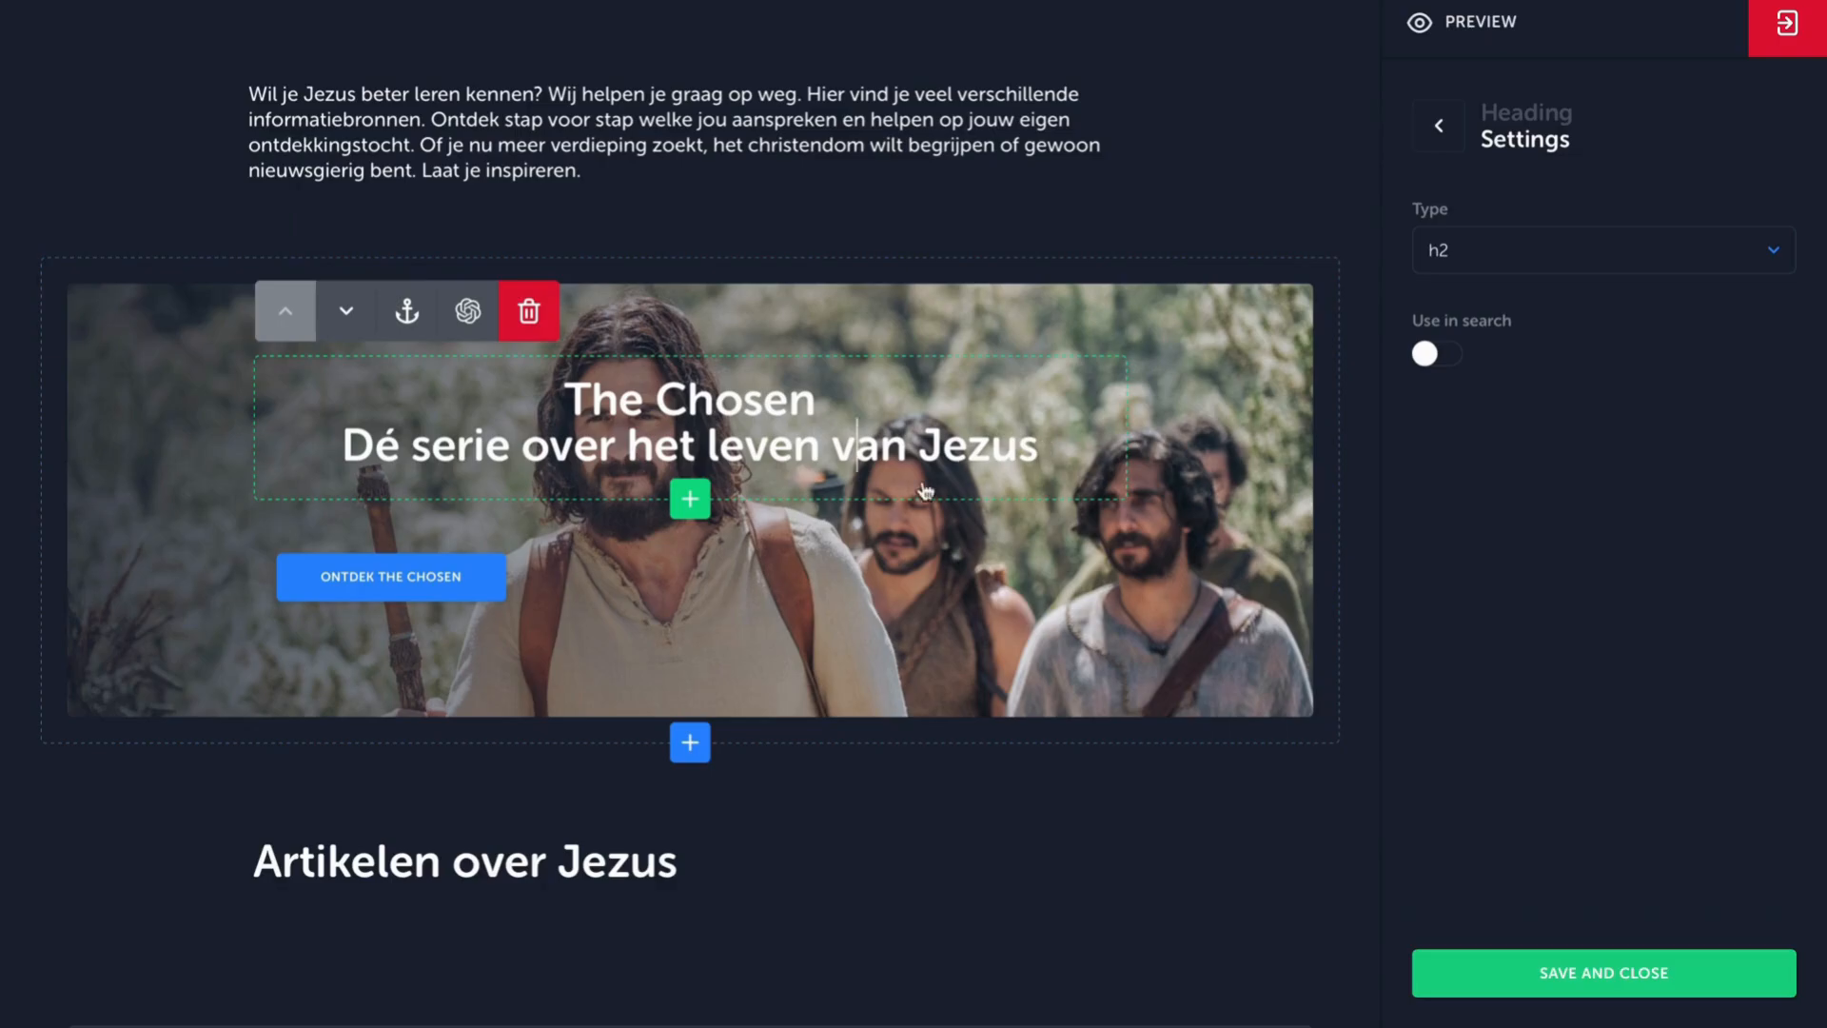
click(442, 579)
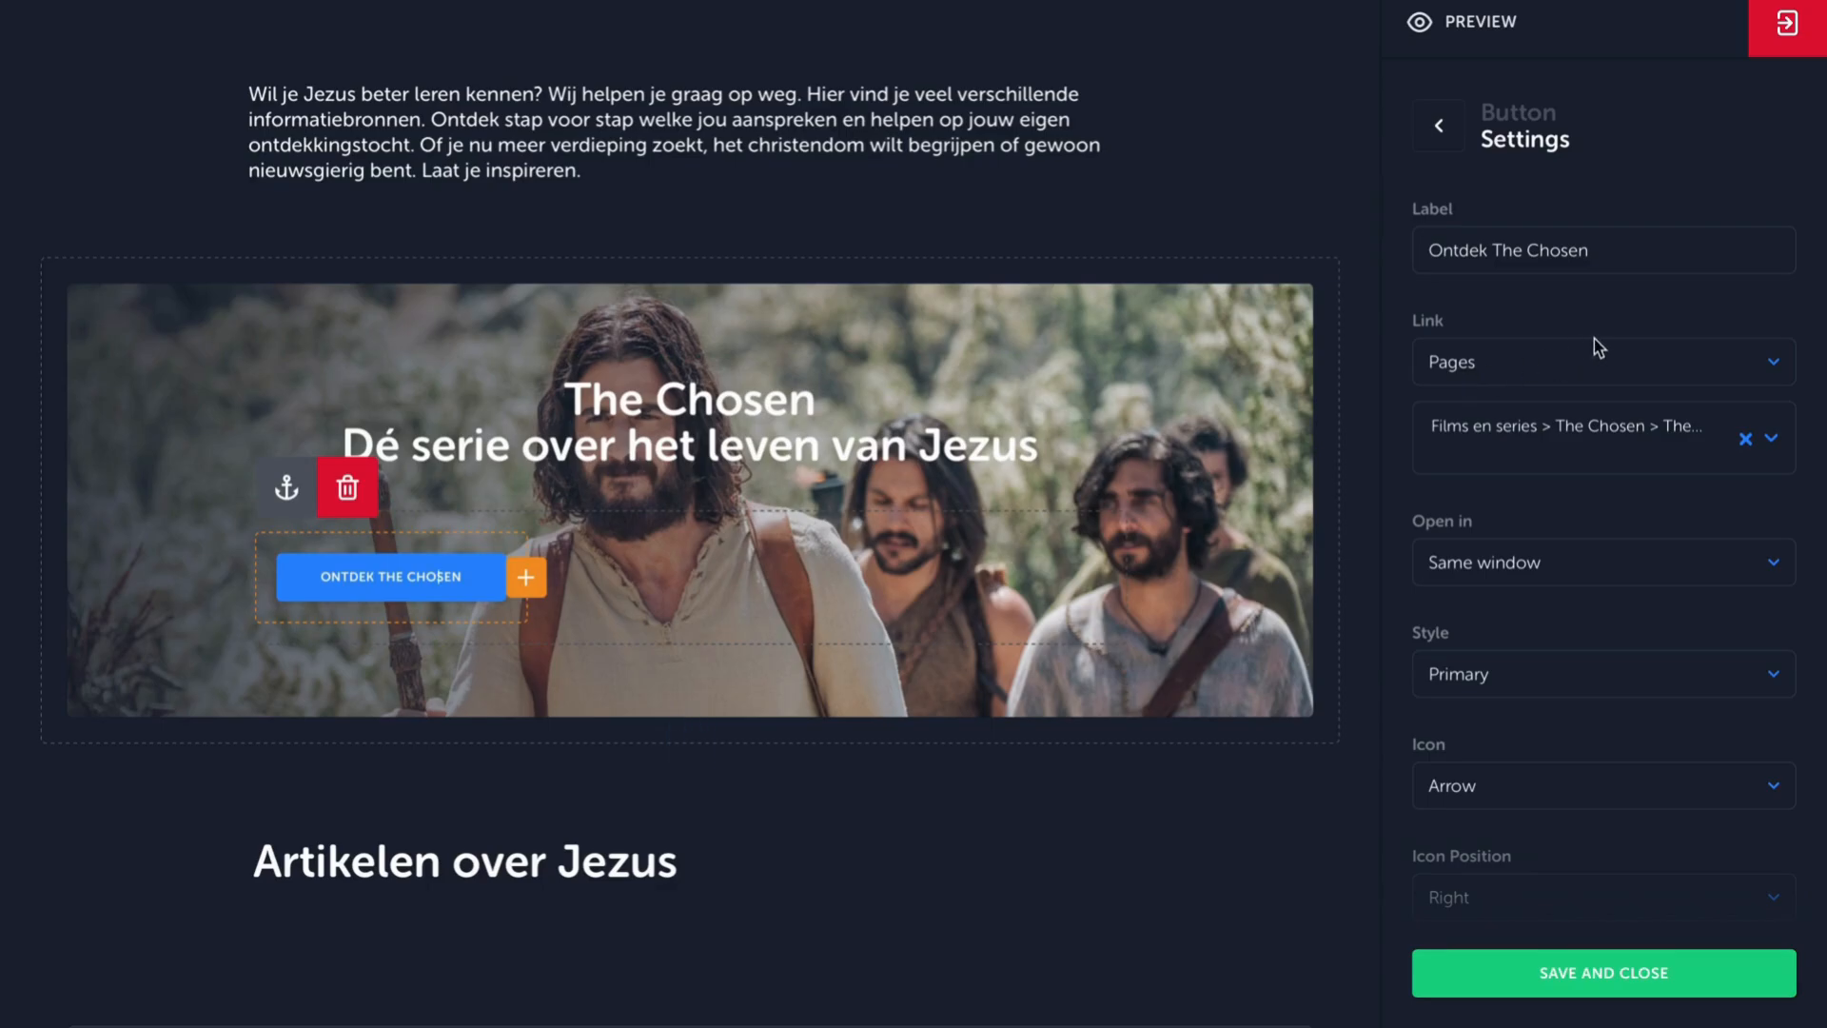
drag(1629, 251, 1413, 252)
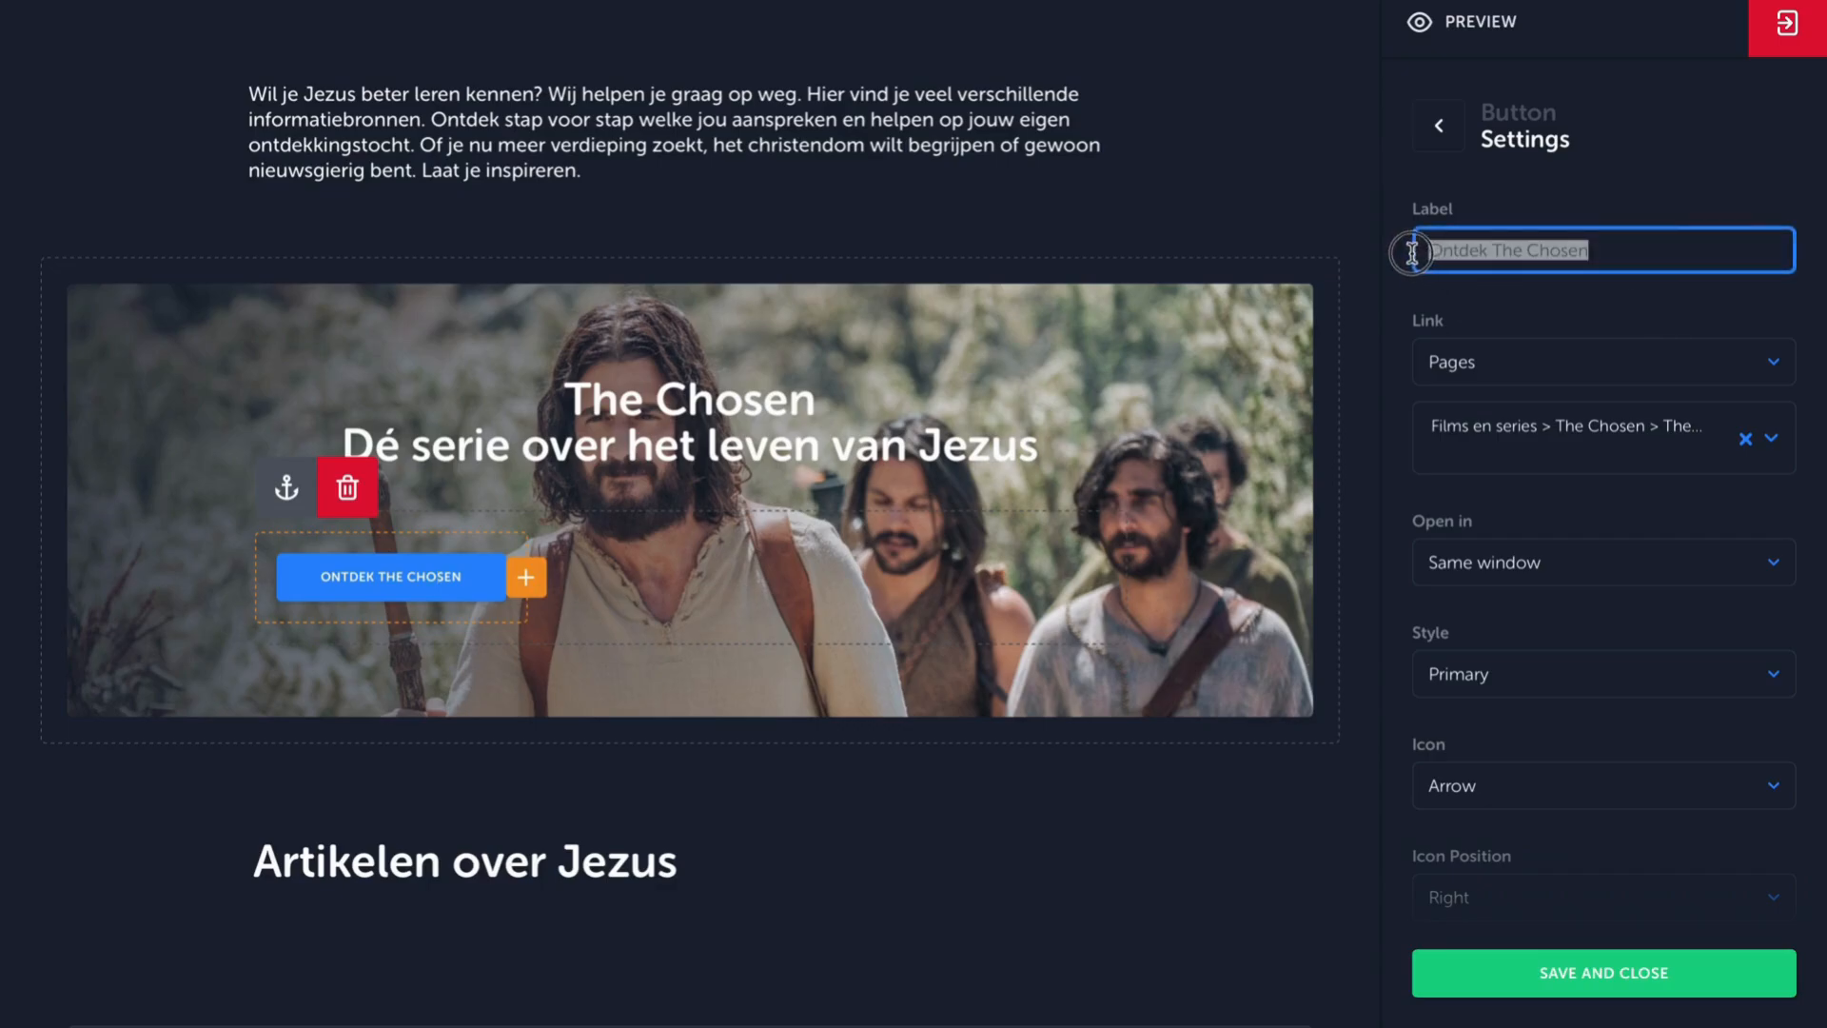
click(1561, 577)
click(1572, 550)
Preview the home page, dismiss the cookie notice and follow the "Ontdek The Chosen" button.
click(1421, 25)
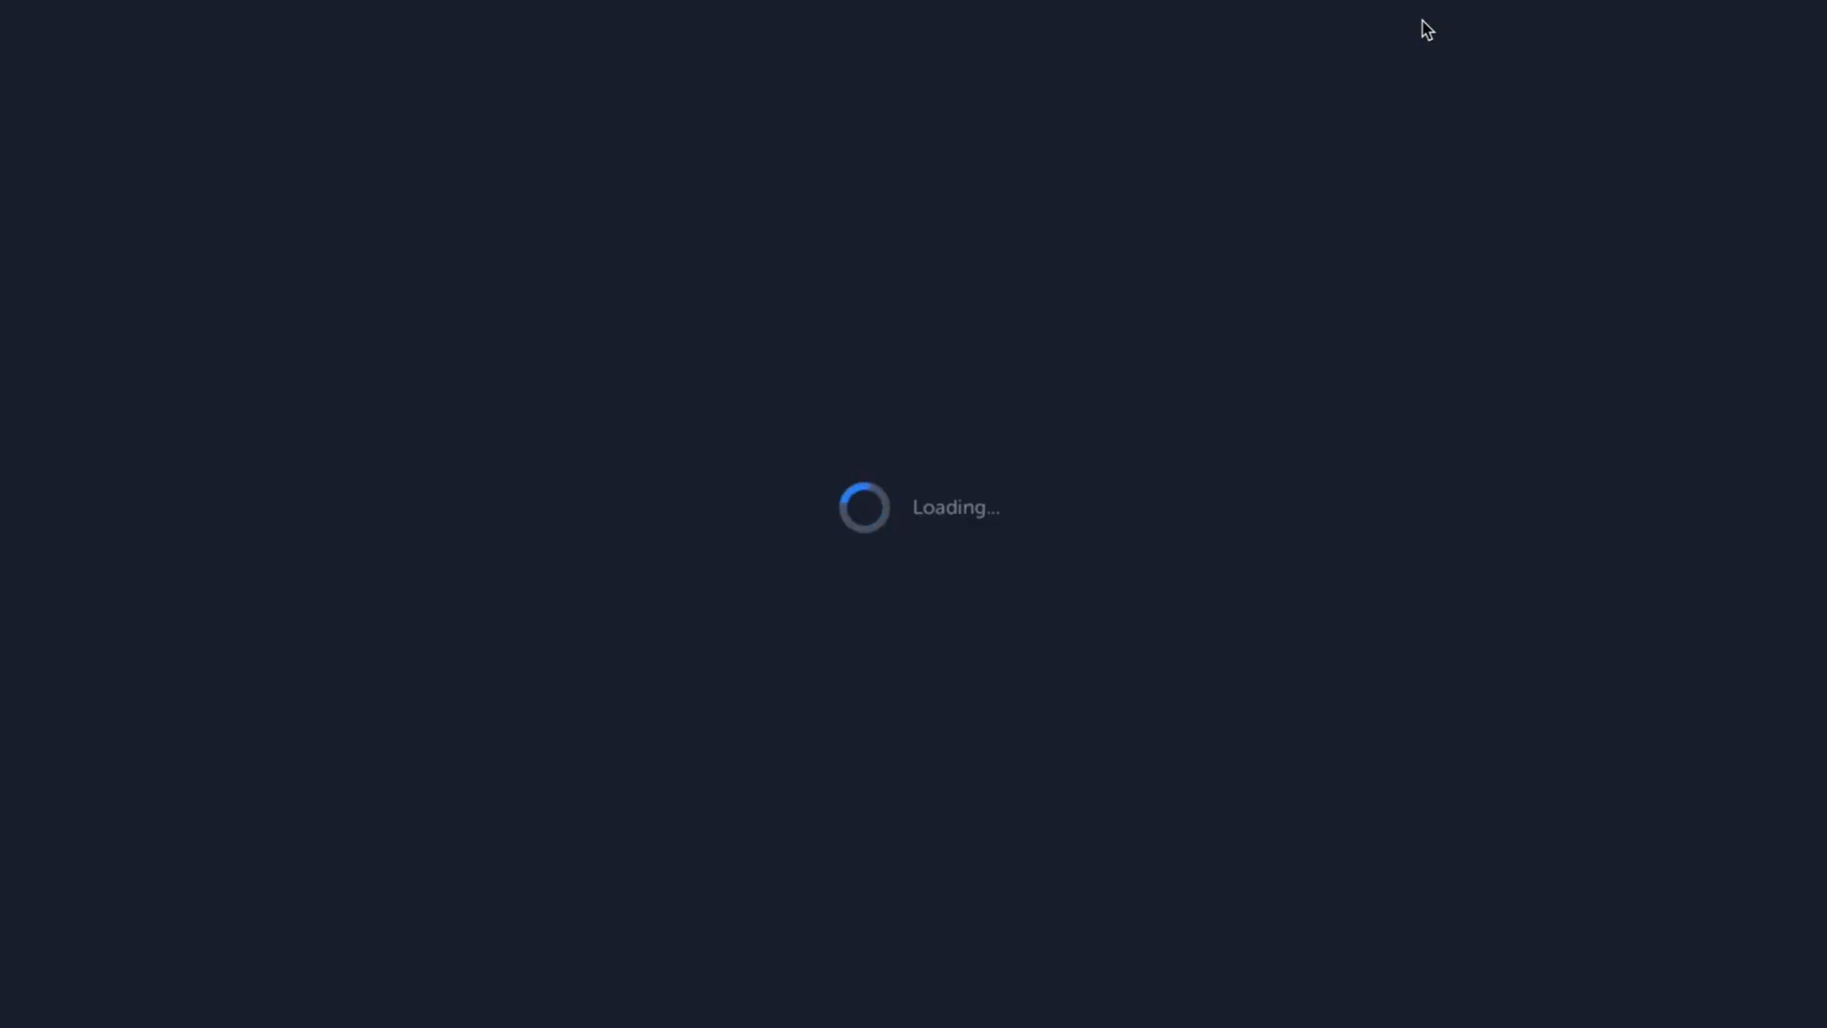
scroll(1190, 771, down, 10)
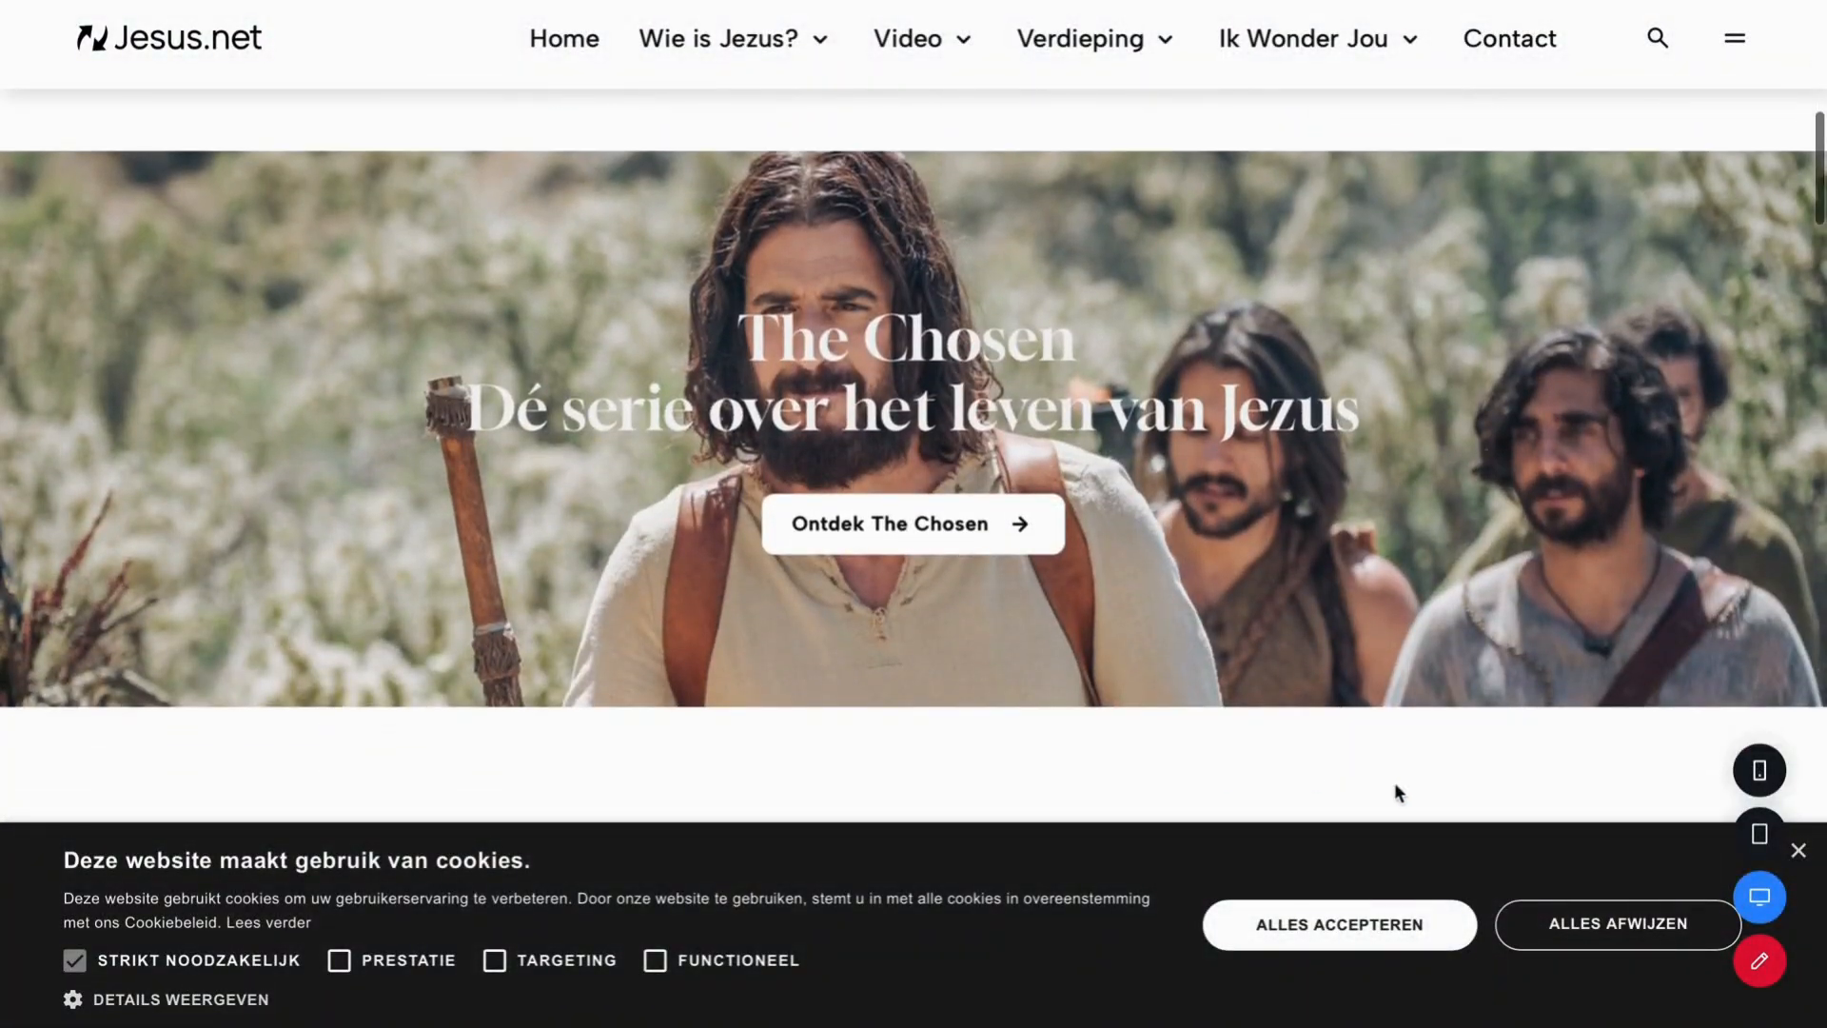
click(1799, 849)
click(908, 523)
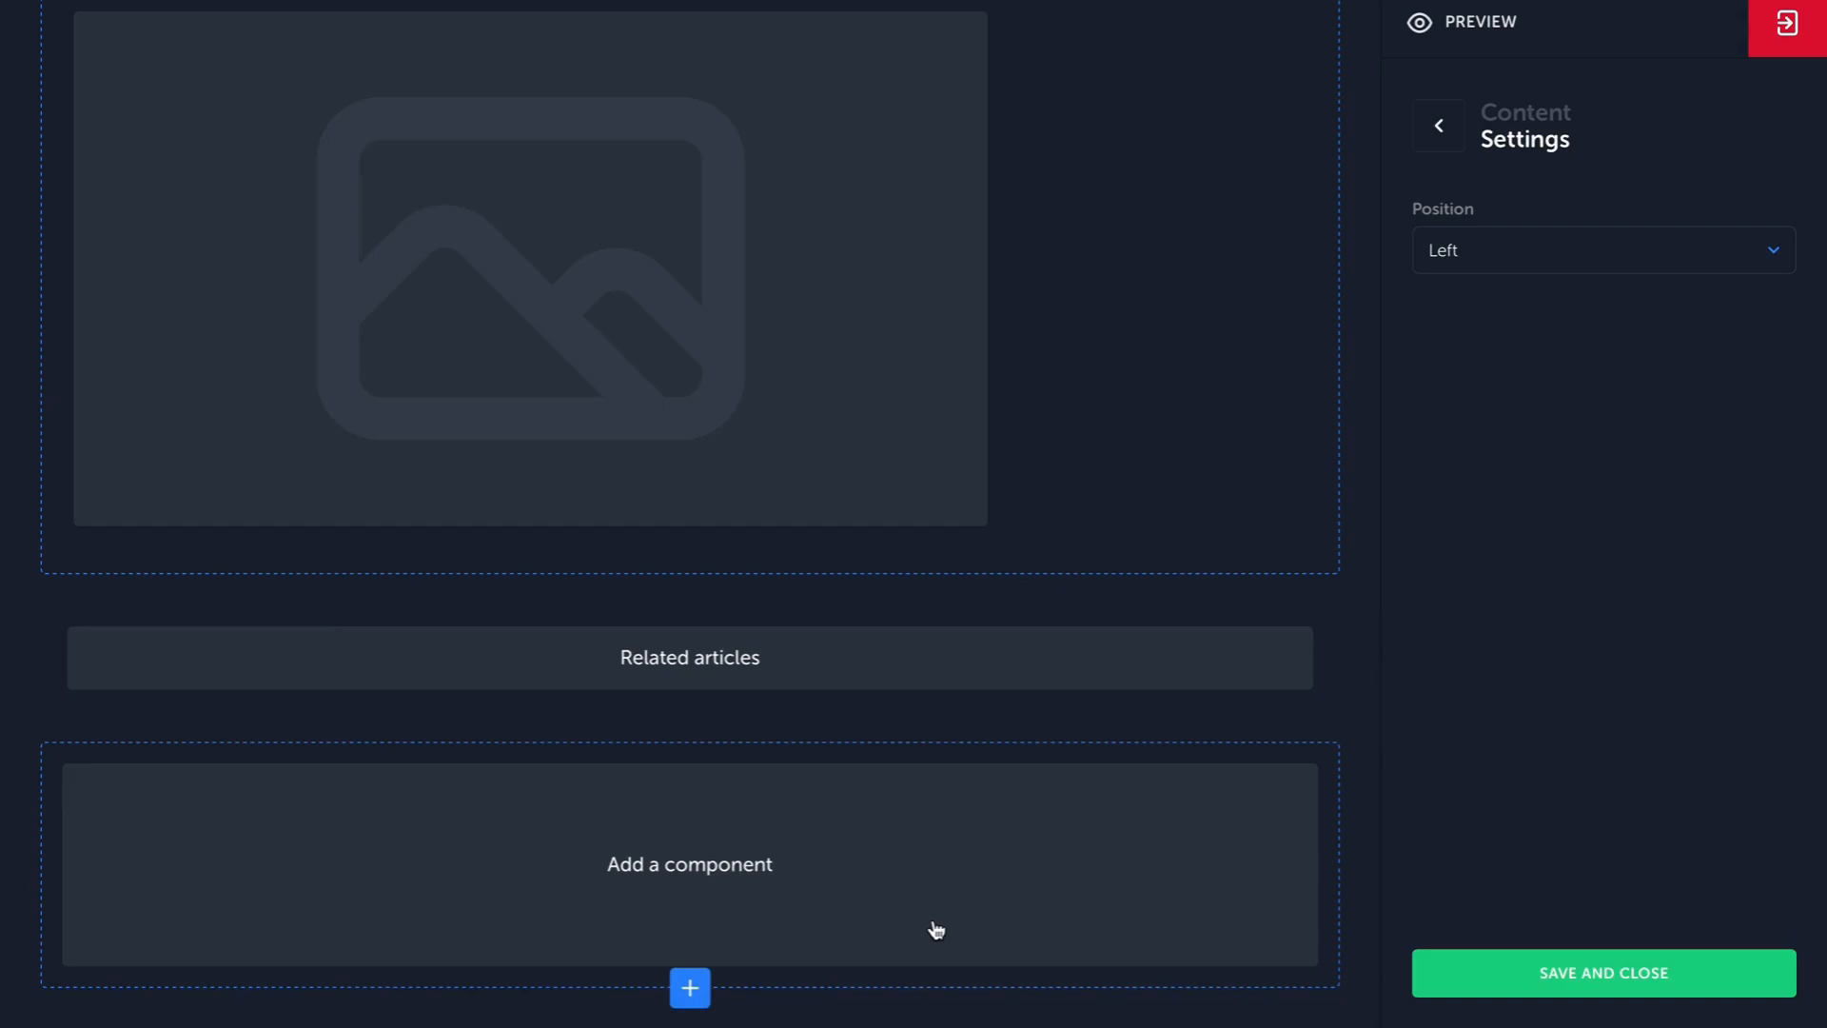
Add a USPs block in the empty component area below Related articles and select the text and button in its fourth column.
click(1096, 874)
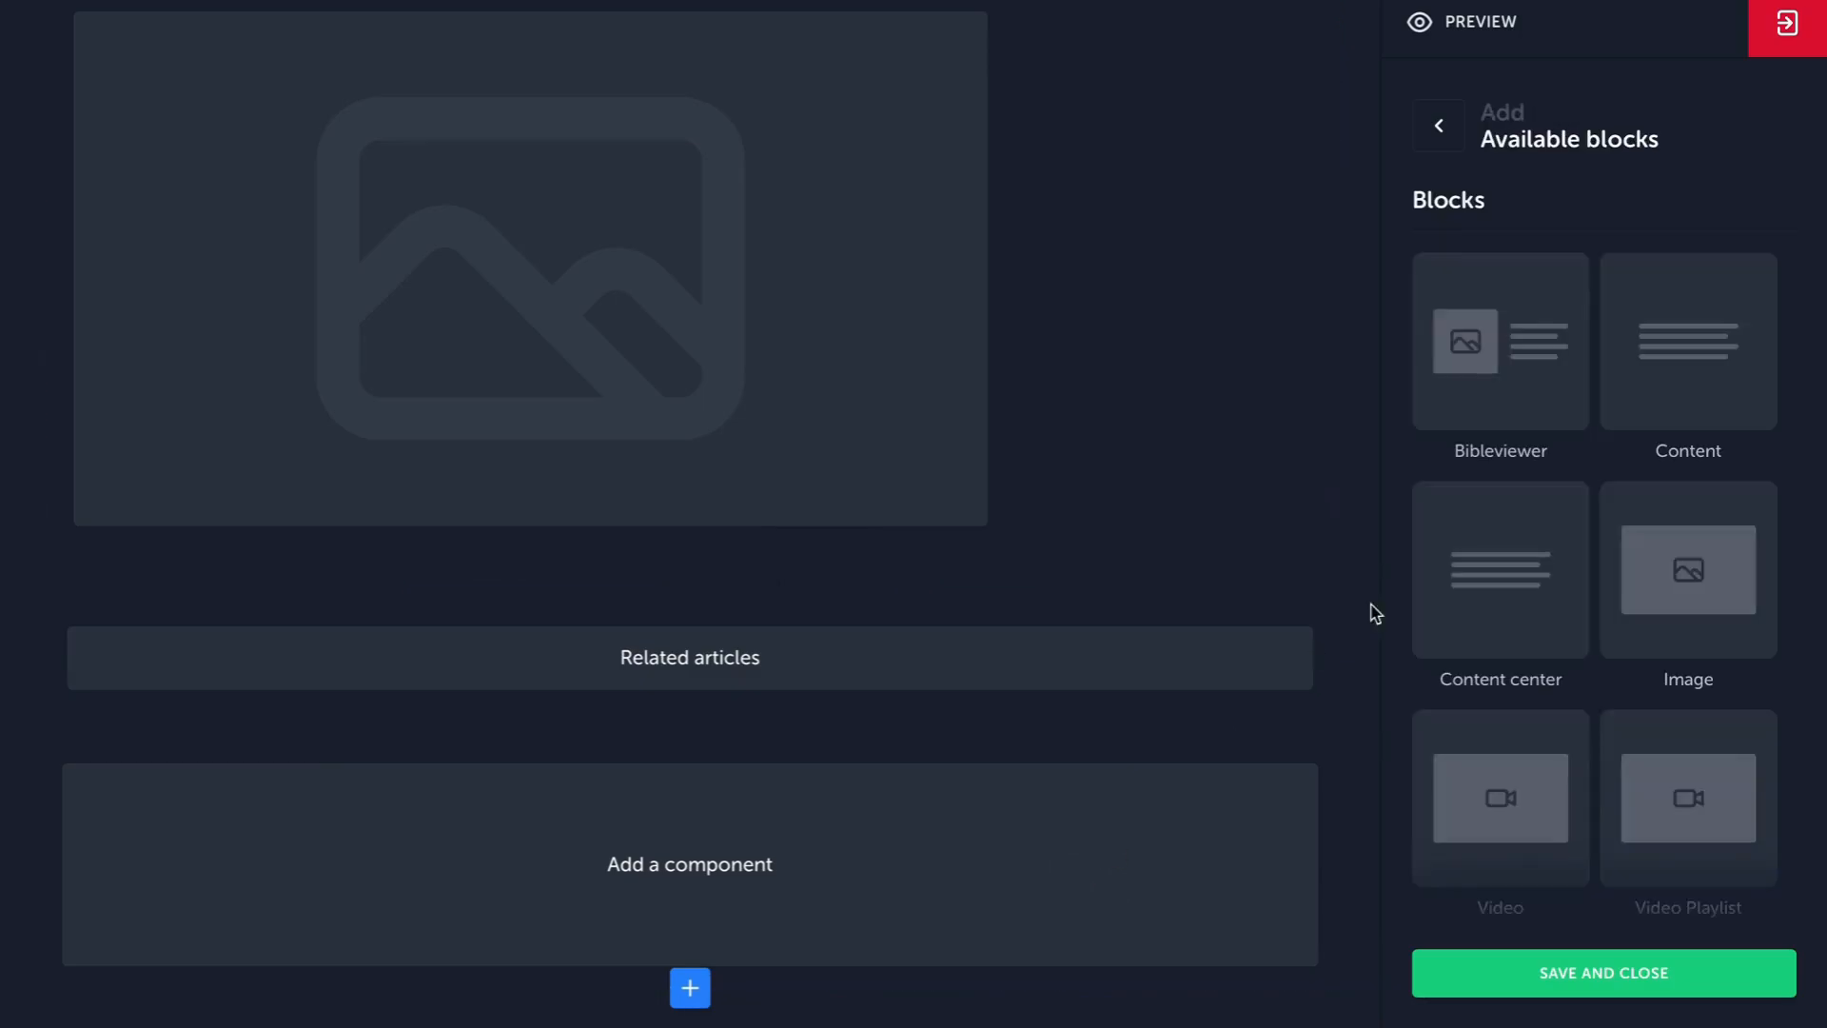
scroll(1513, 562, down, 7)
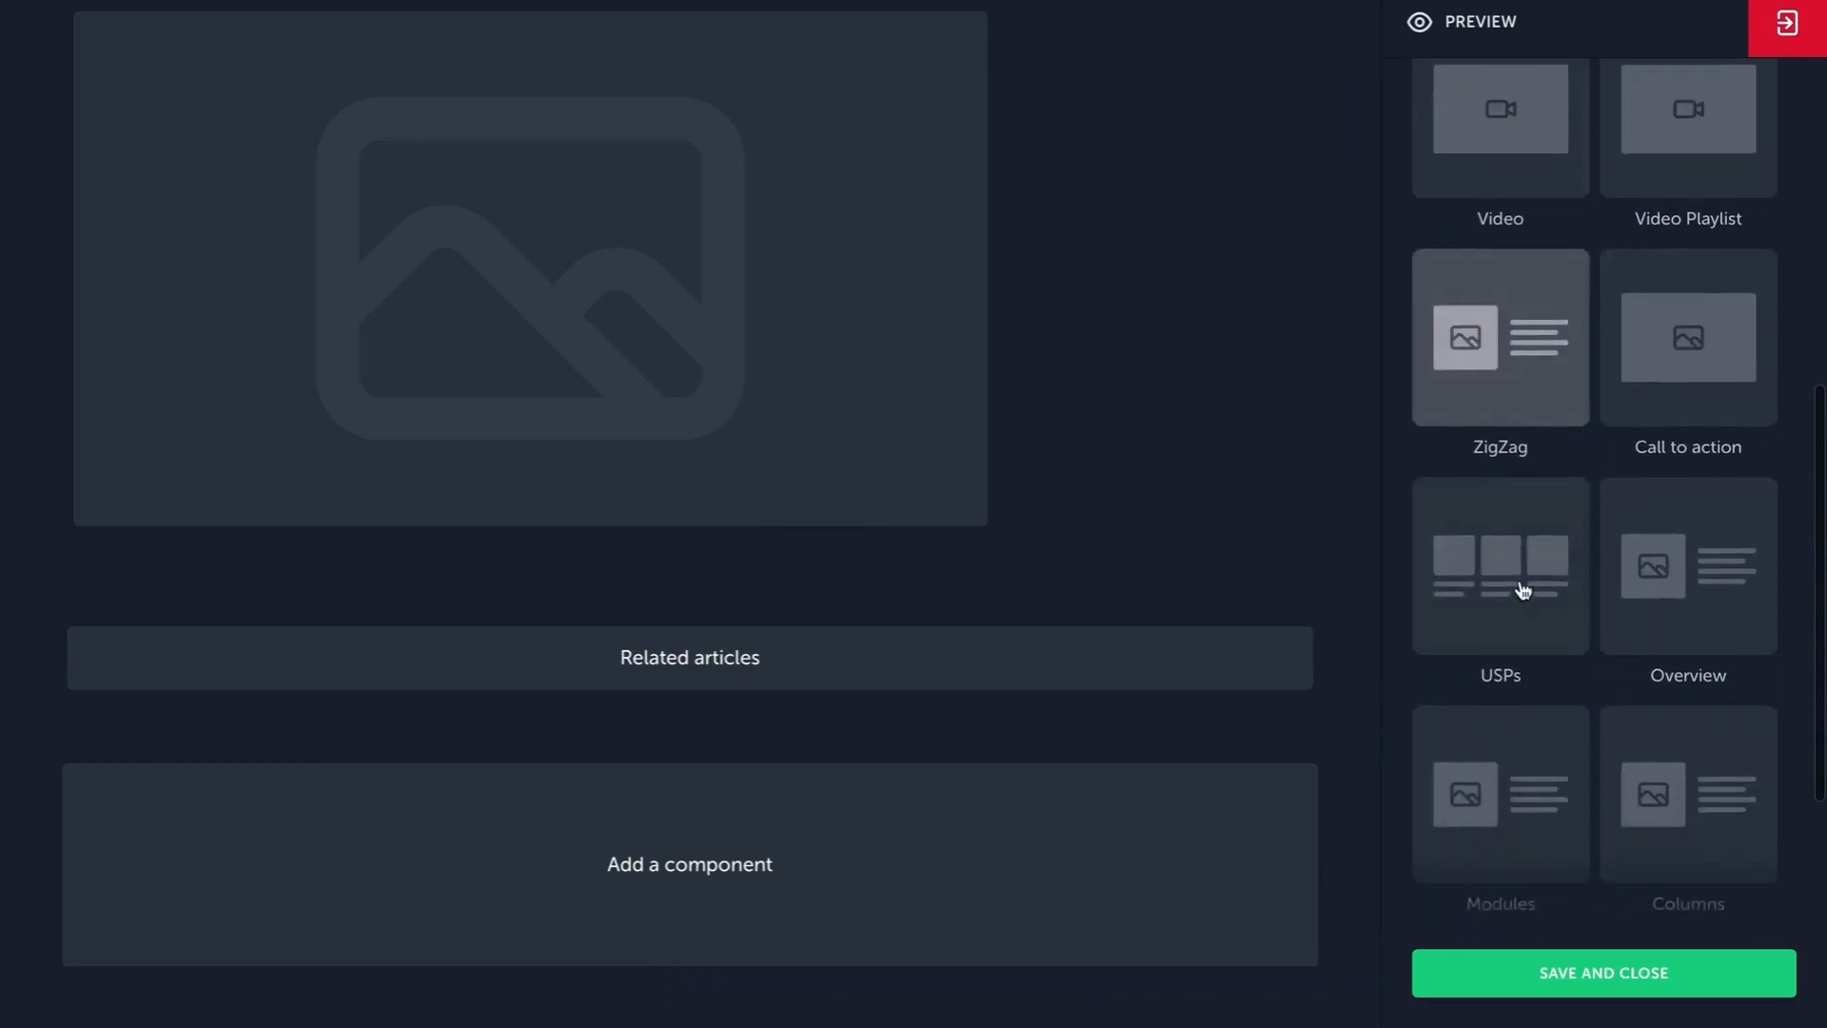
click(1517, 562)
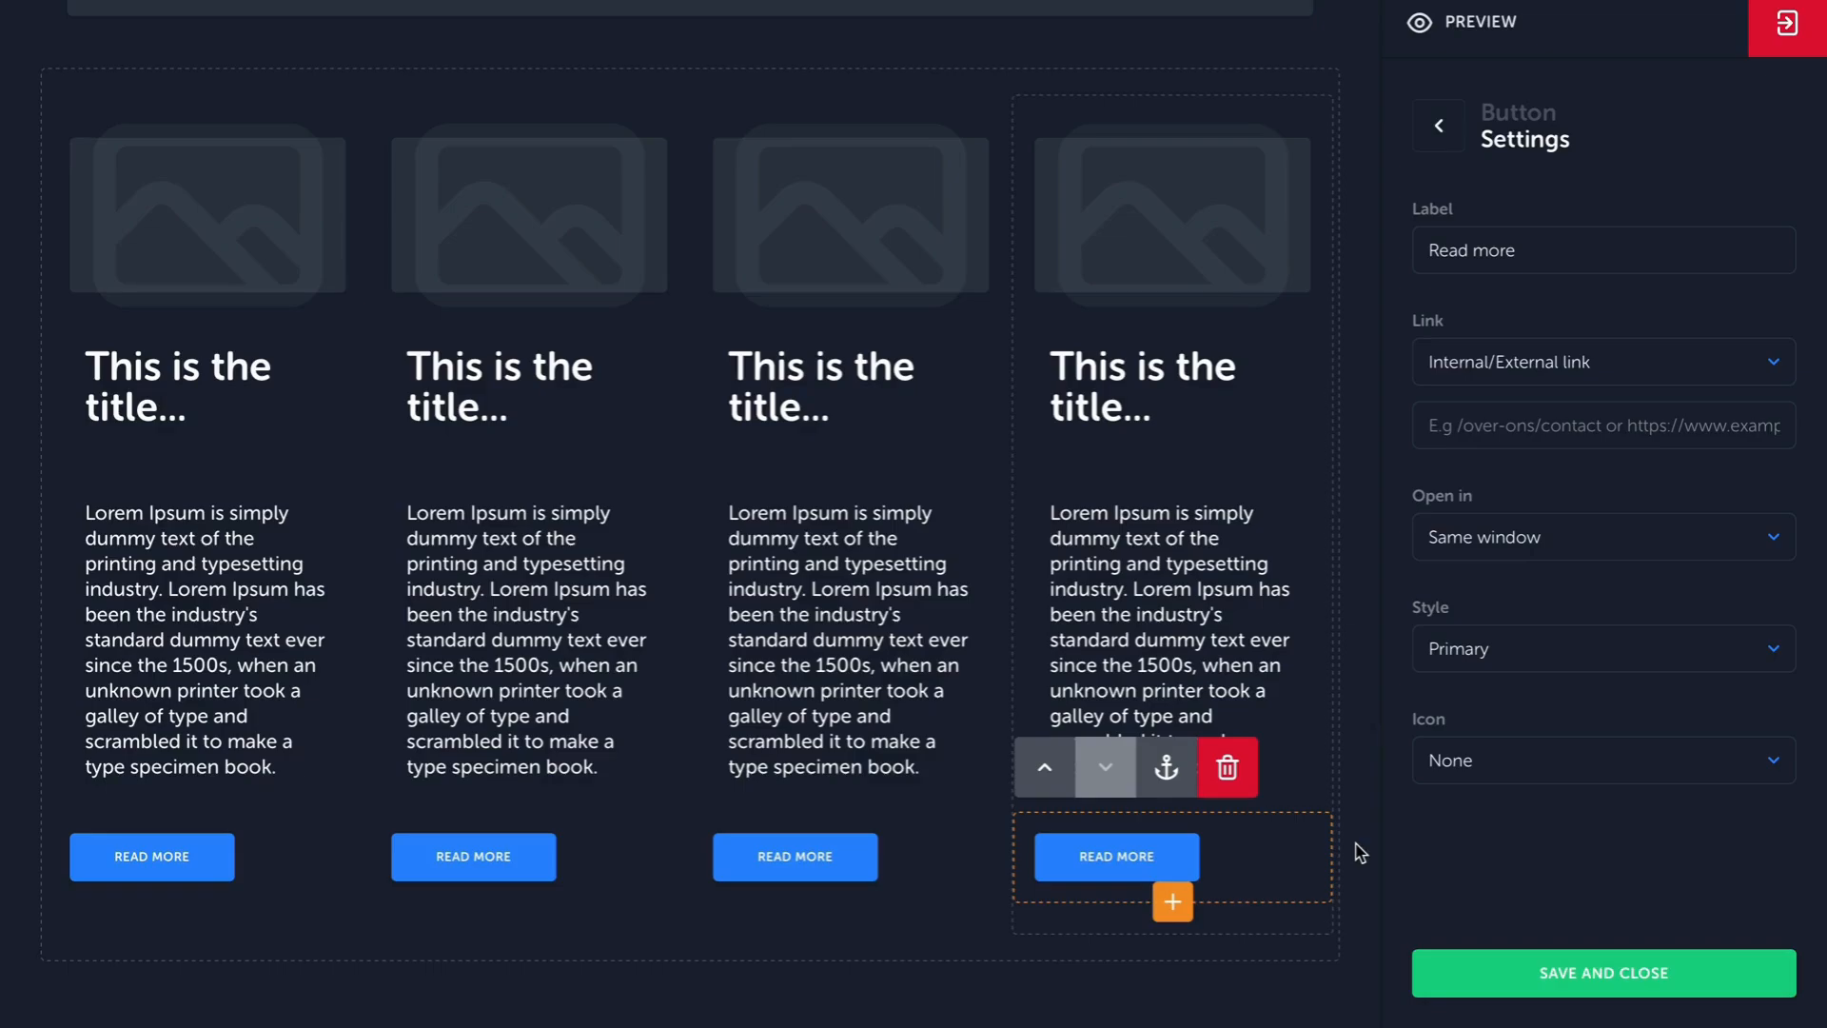
click(1233, 615)
click(1180, 859)
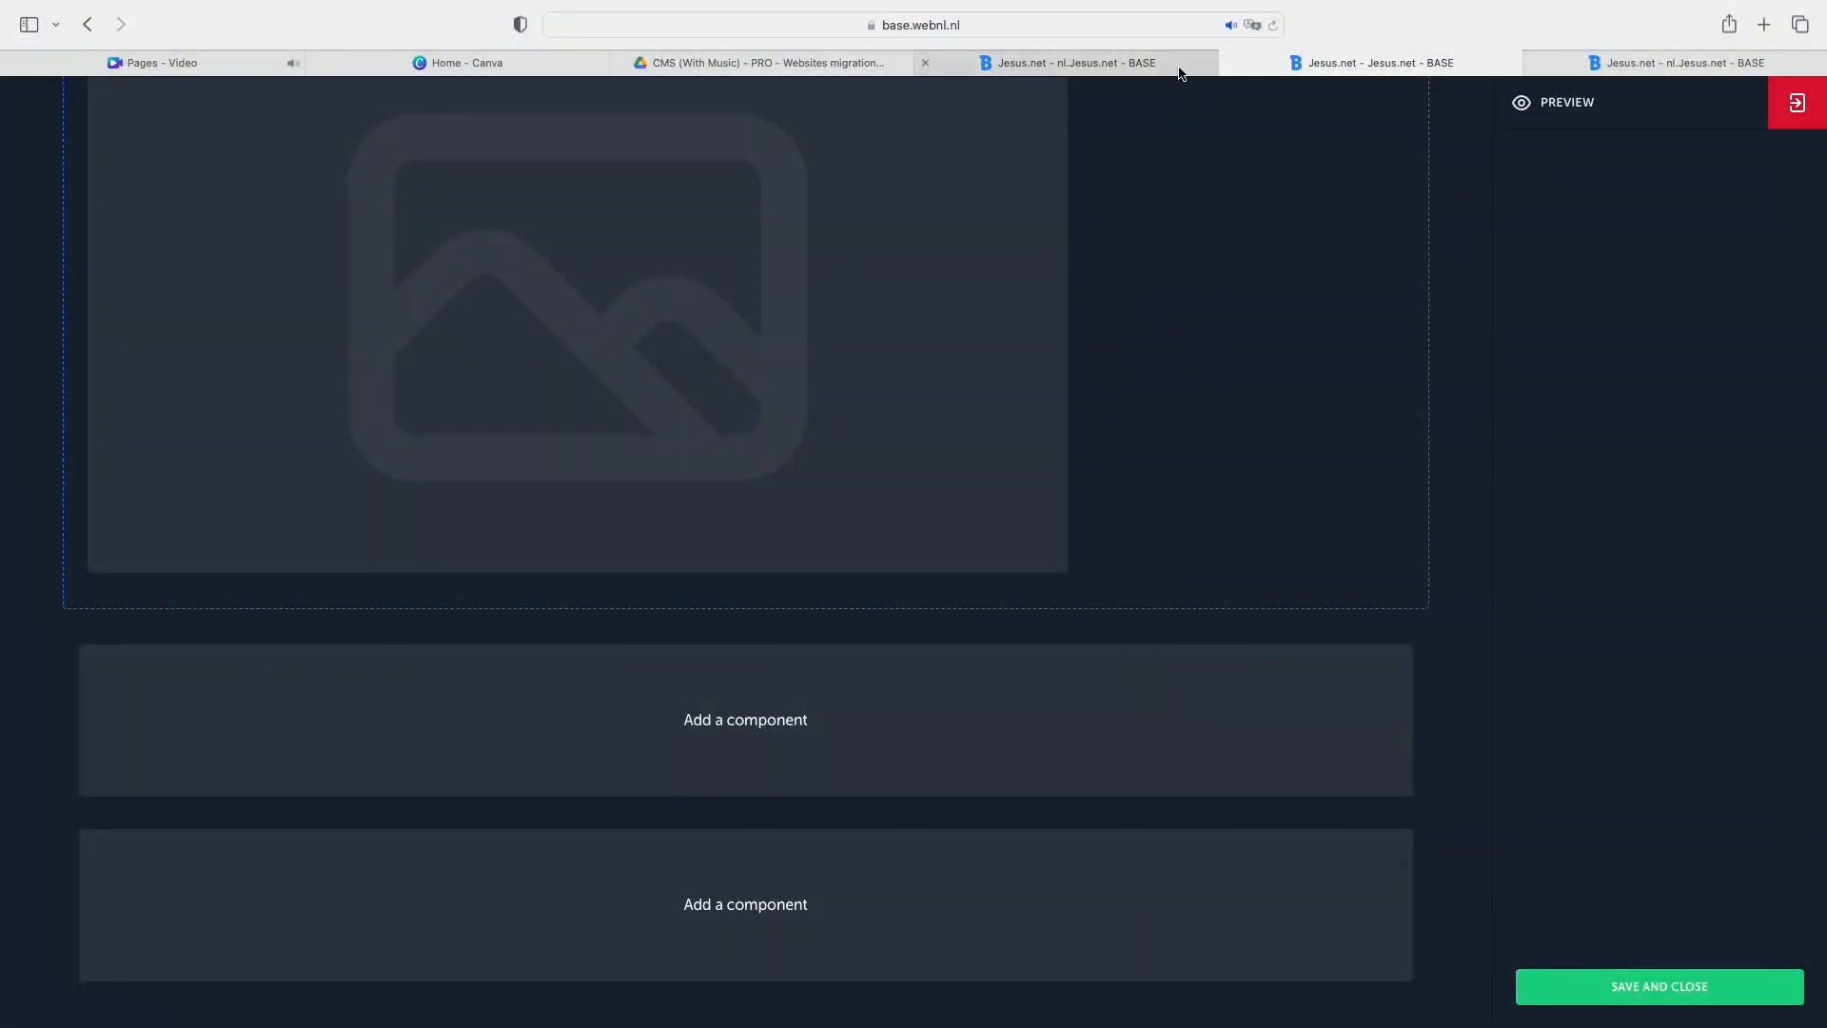
Switch to the nl.Jesus.net browser tab and examine the overview blocks on the Leesplannen and Artikelen pages.
click(1180, 71)
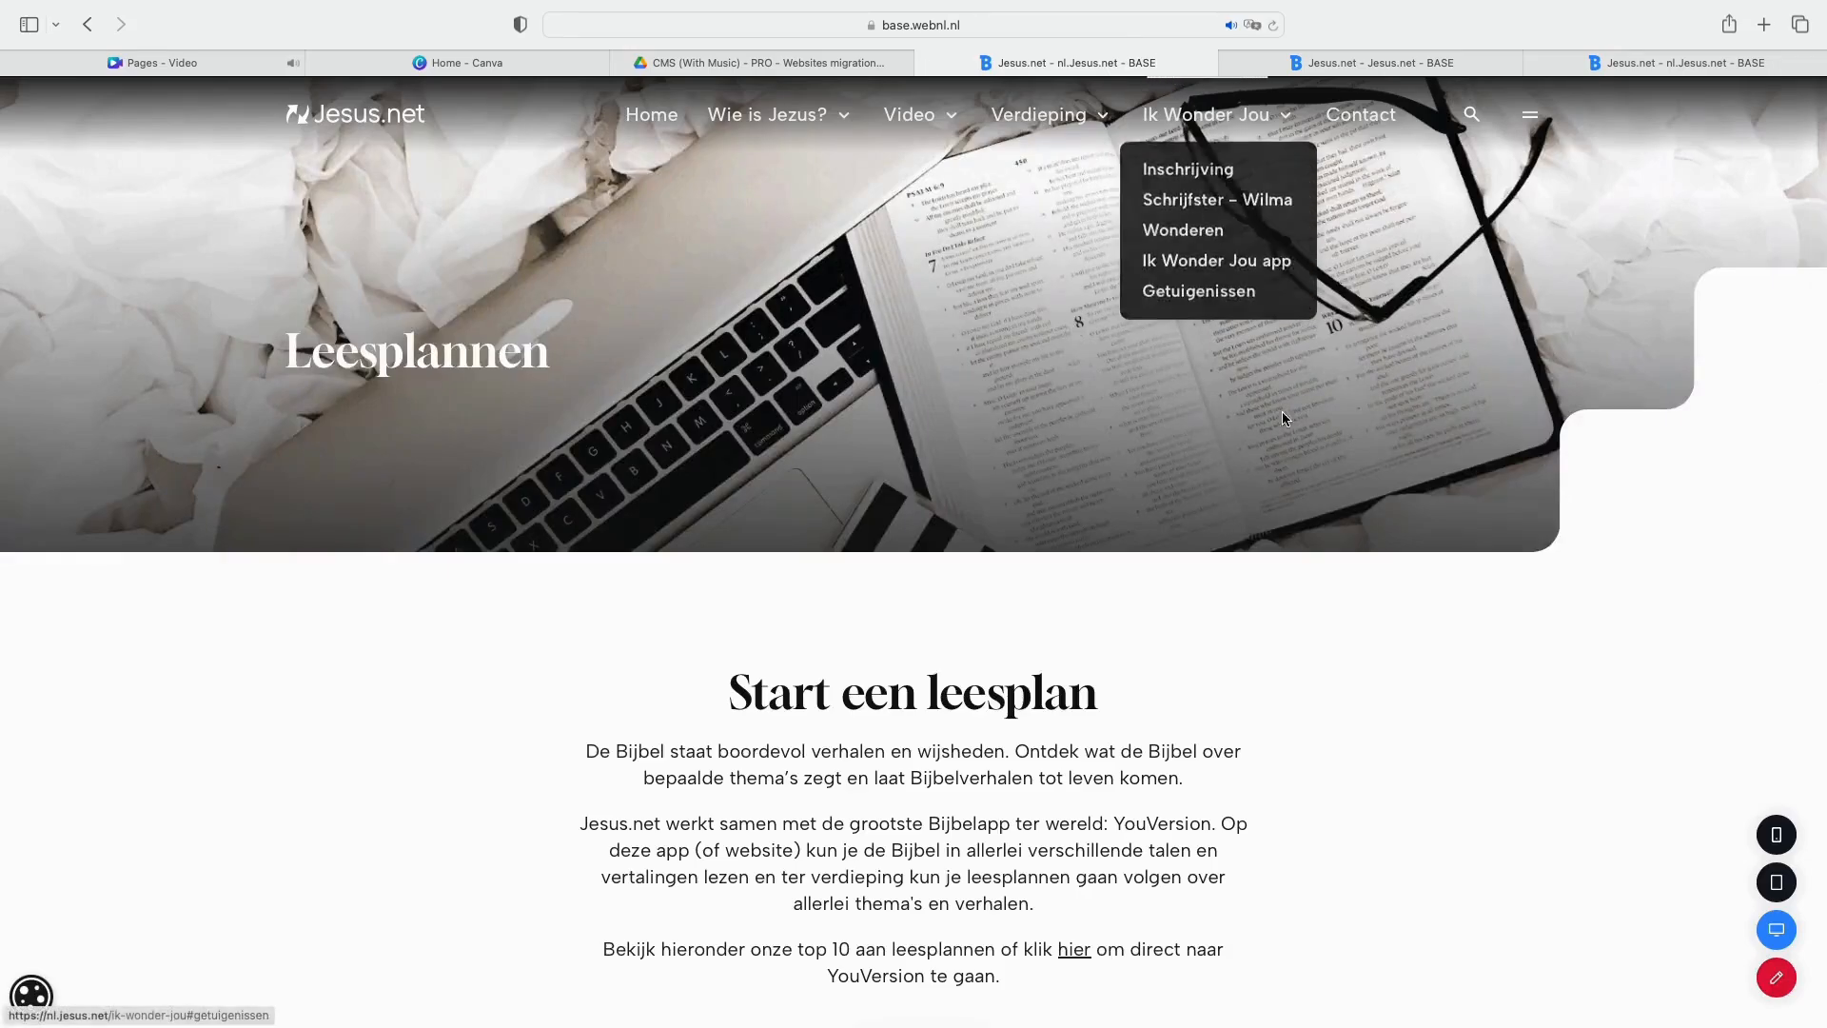
scroll(1385, 714, down, 15)
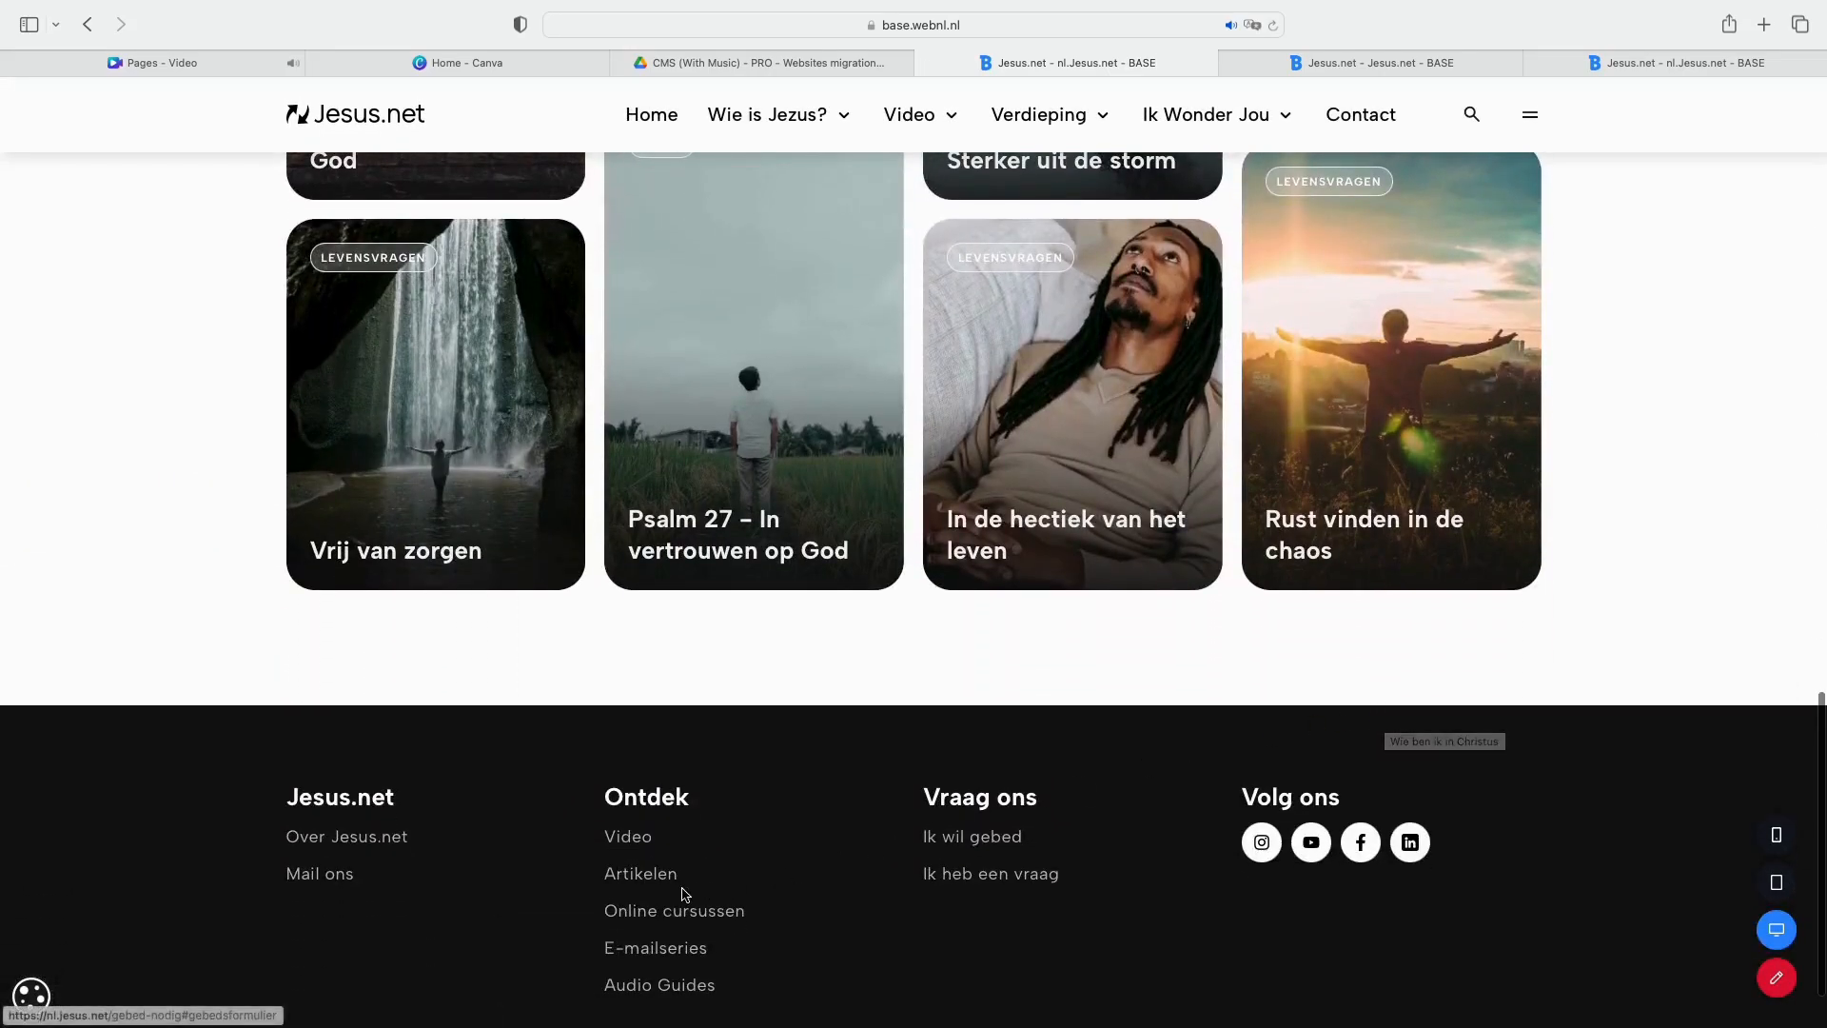
click(652, 870)
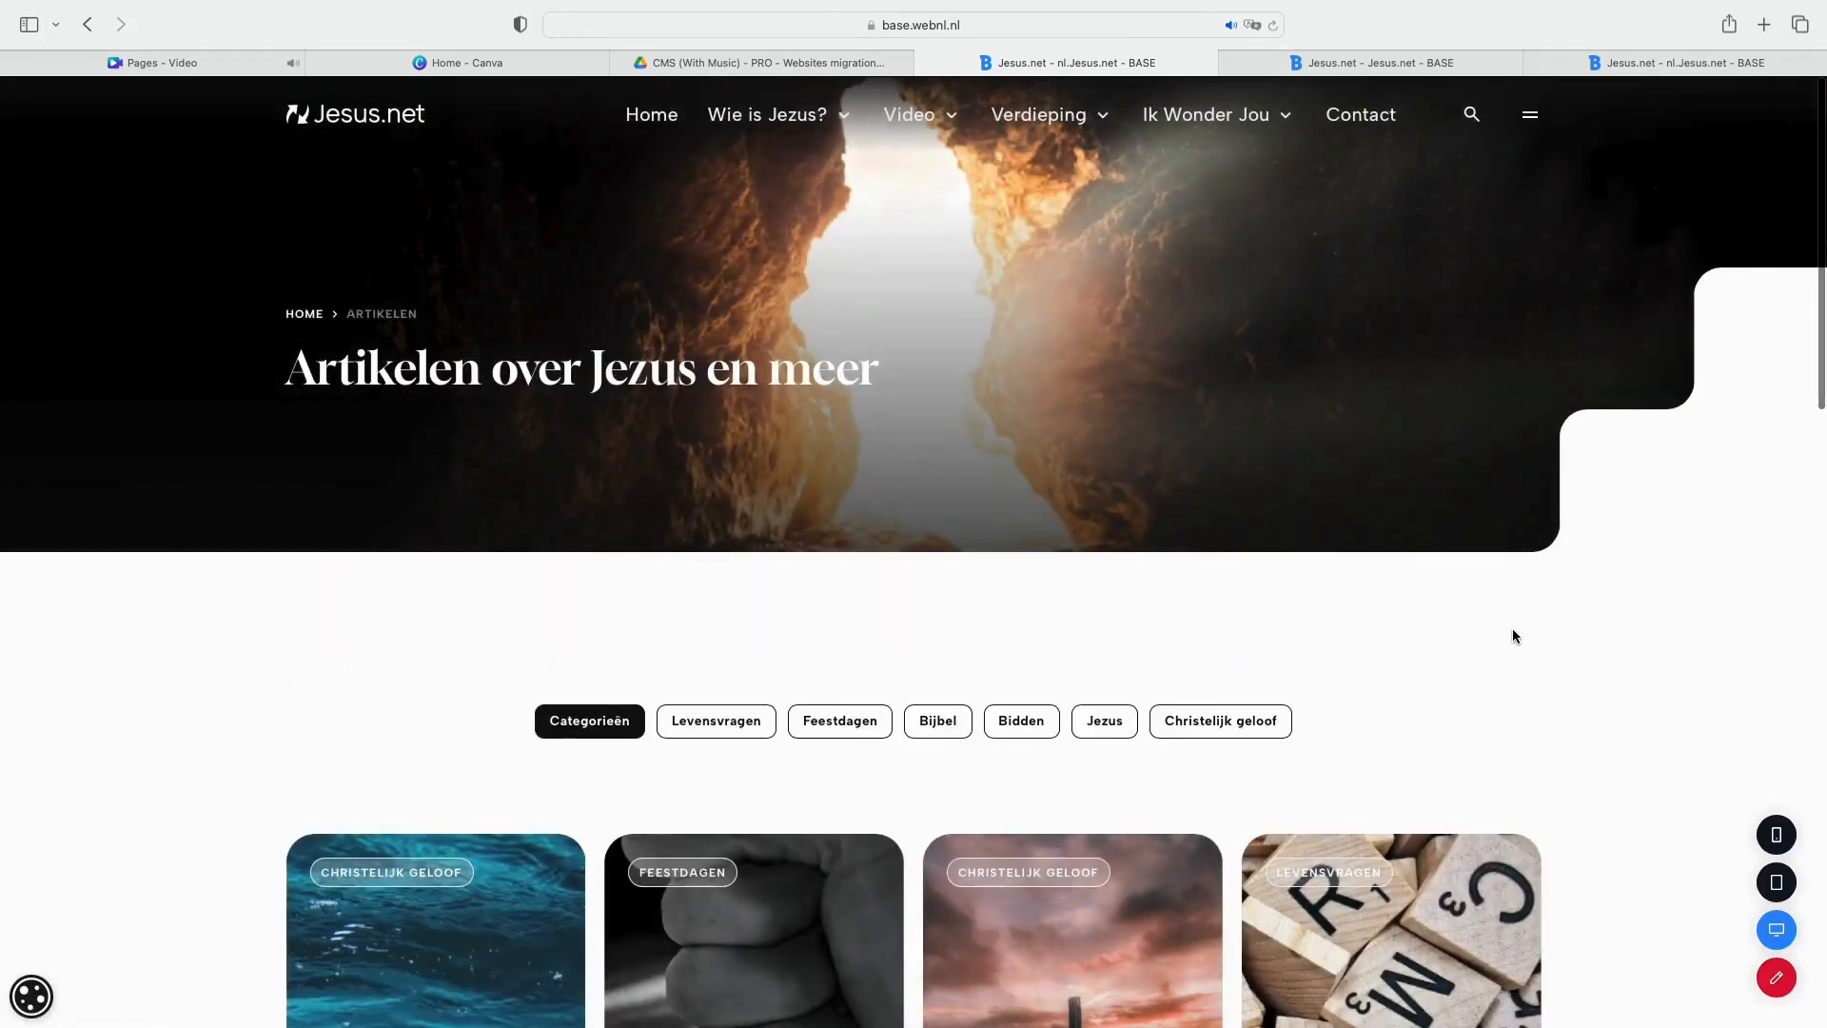
scroll(1513, 632, down, 7)
scroll(1516, 636, down, 6)
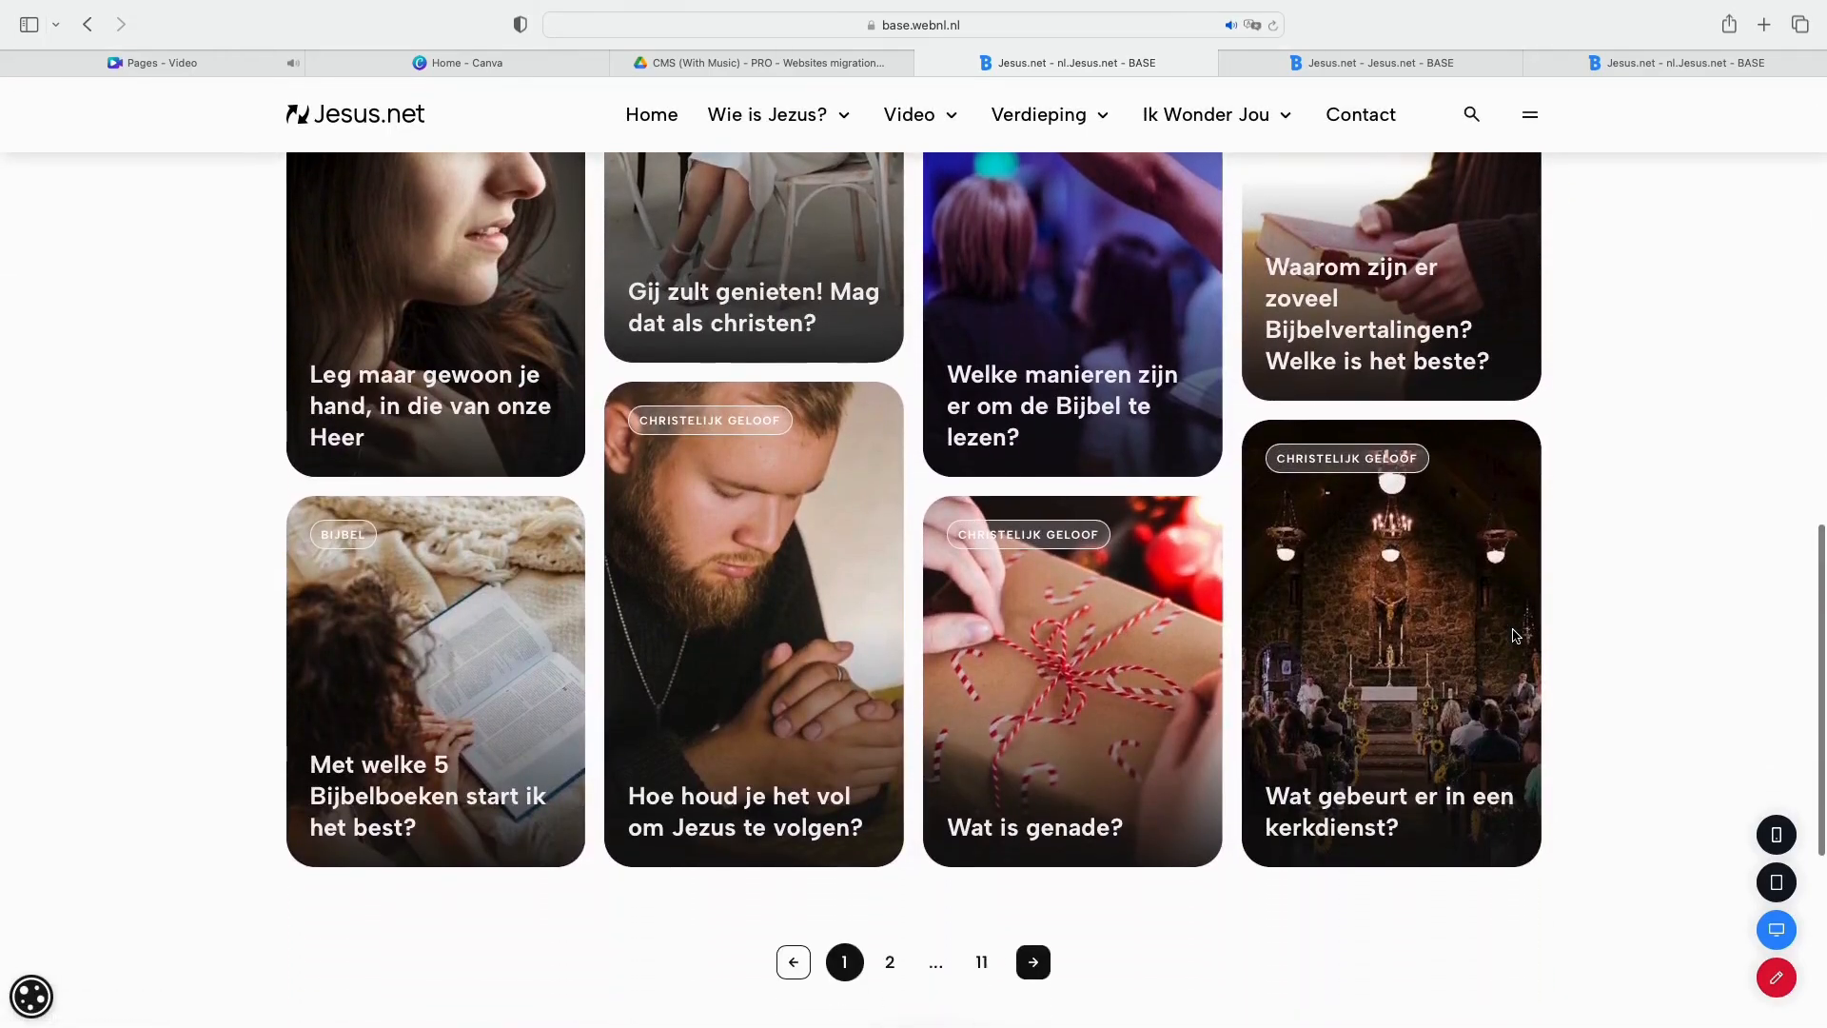
Return to the page editor in the Jesus.net tab and add an Overview block in the last empty component area.
click(1454, 65)
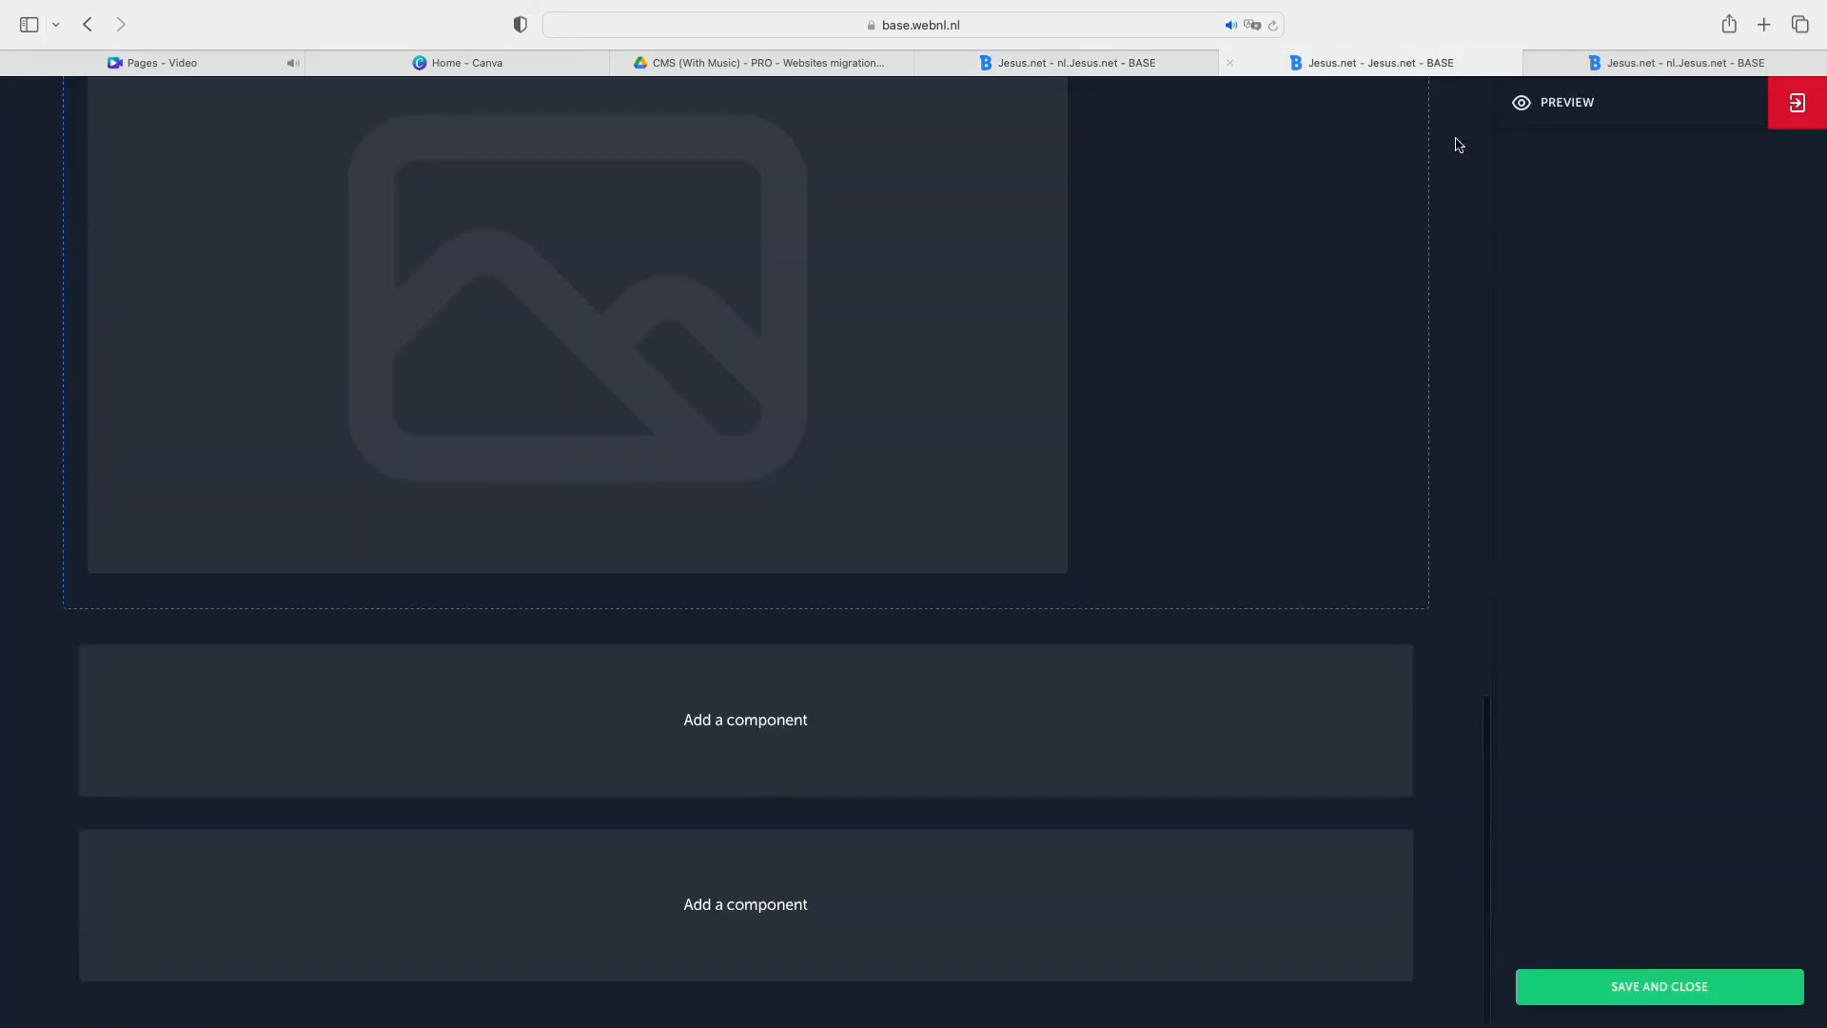
click(999, 904)
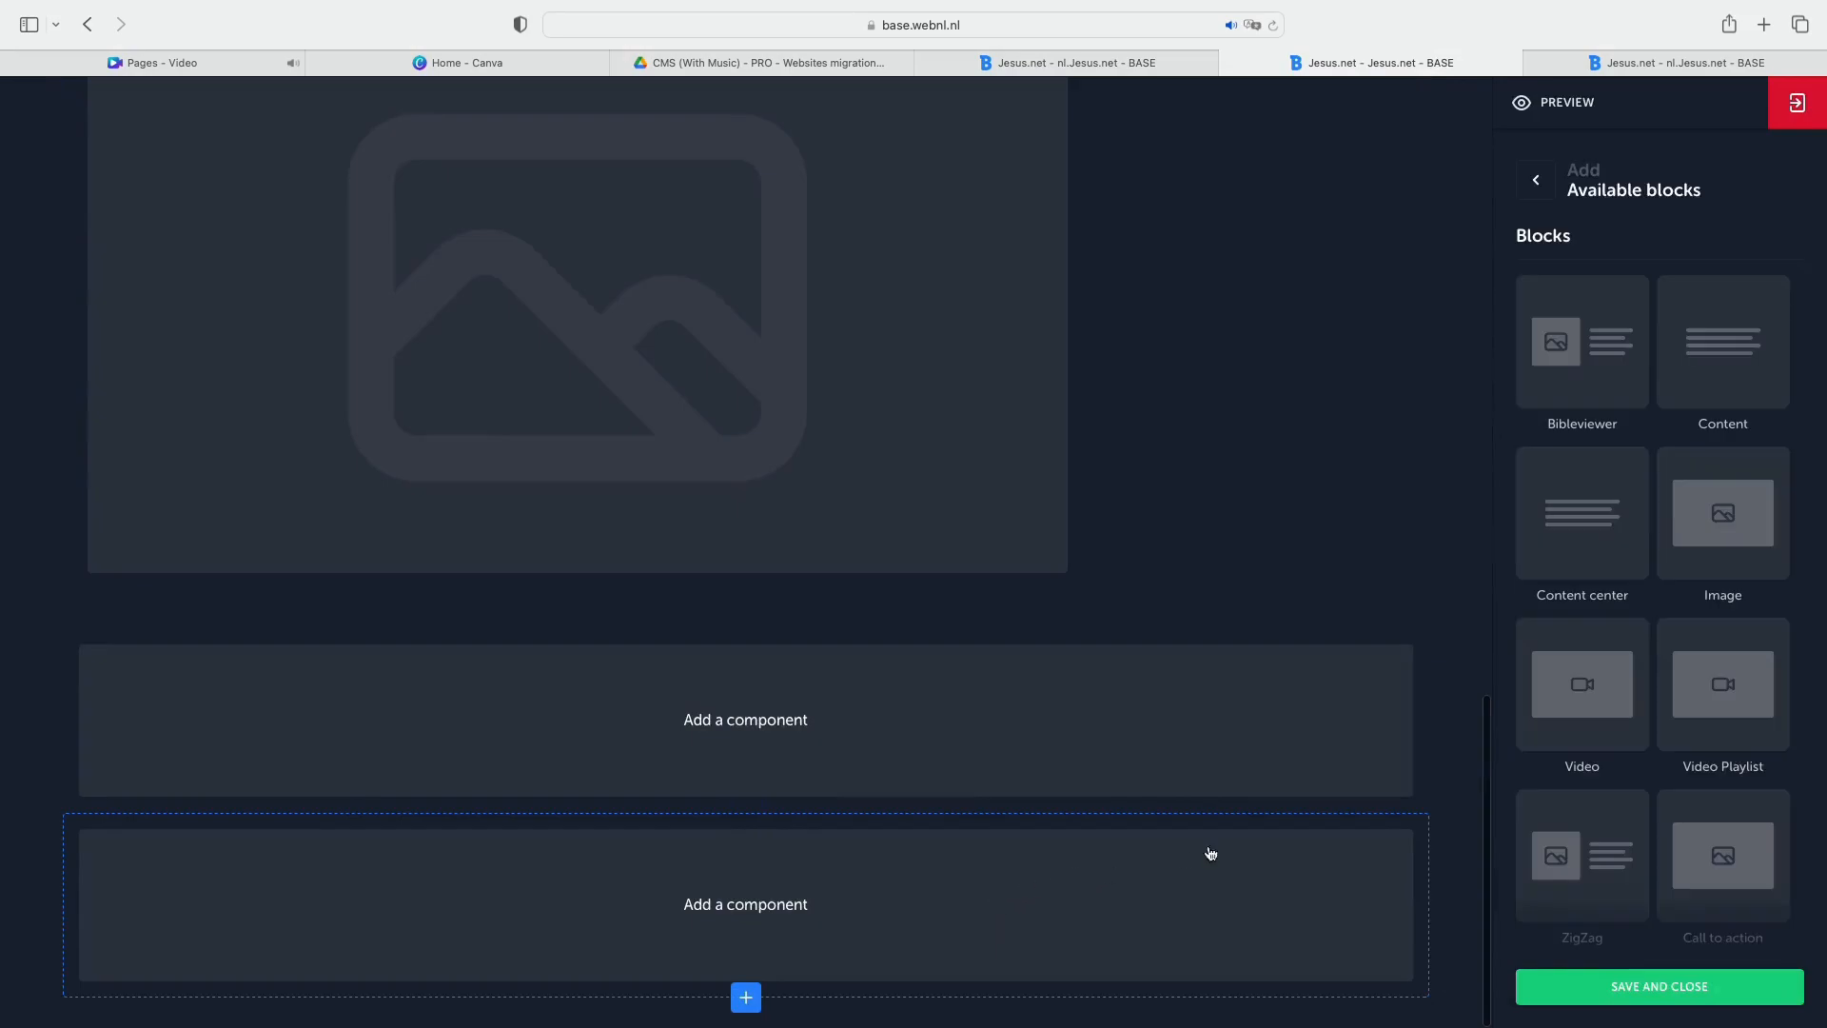
scroll(1732, 718, down, 3)
click(1735, 721)
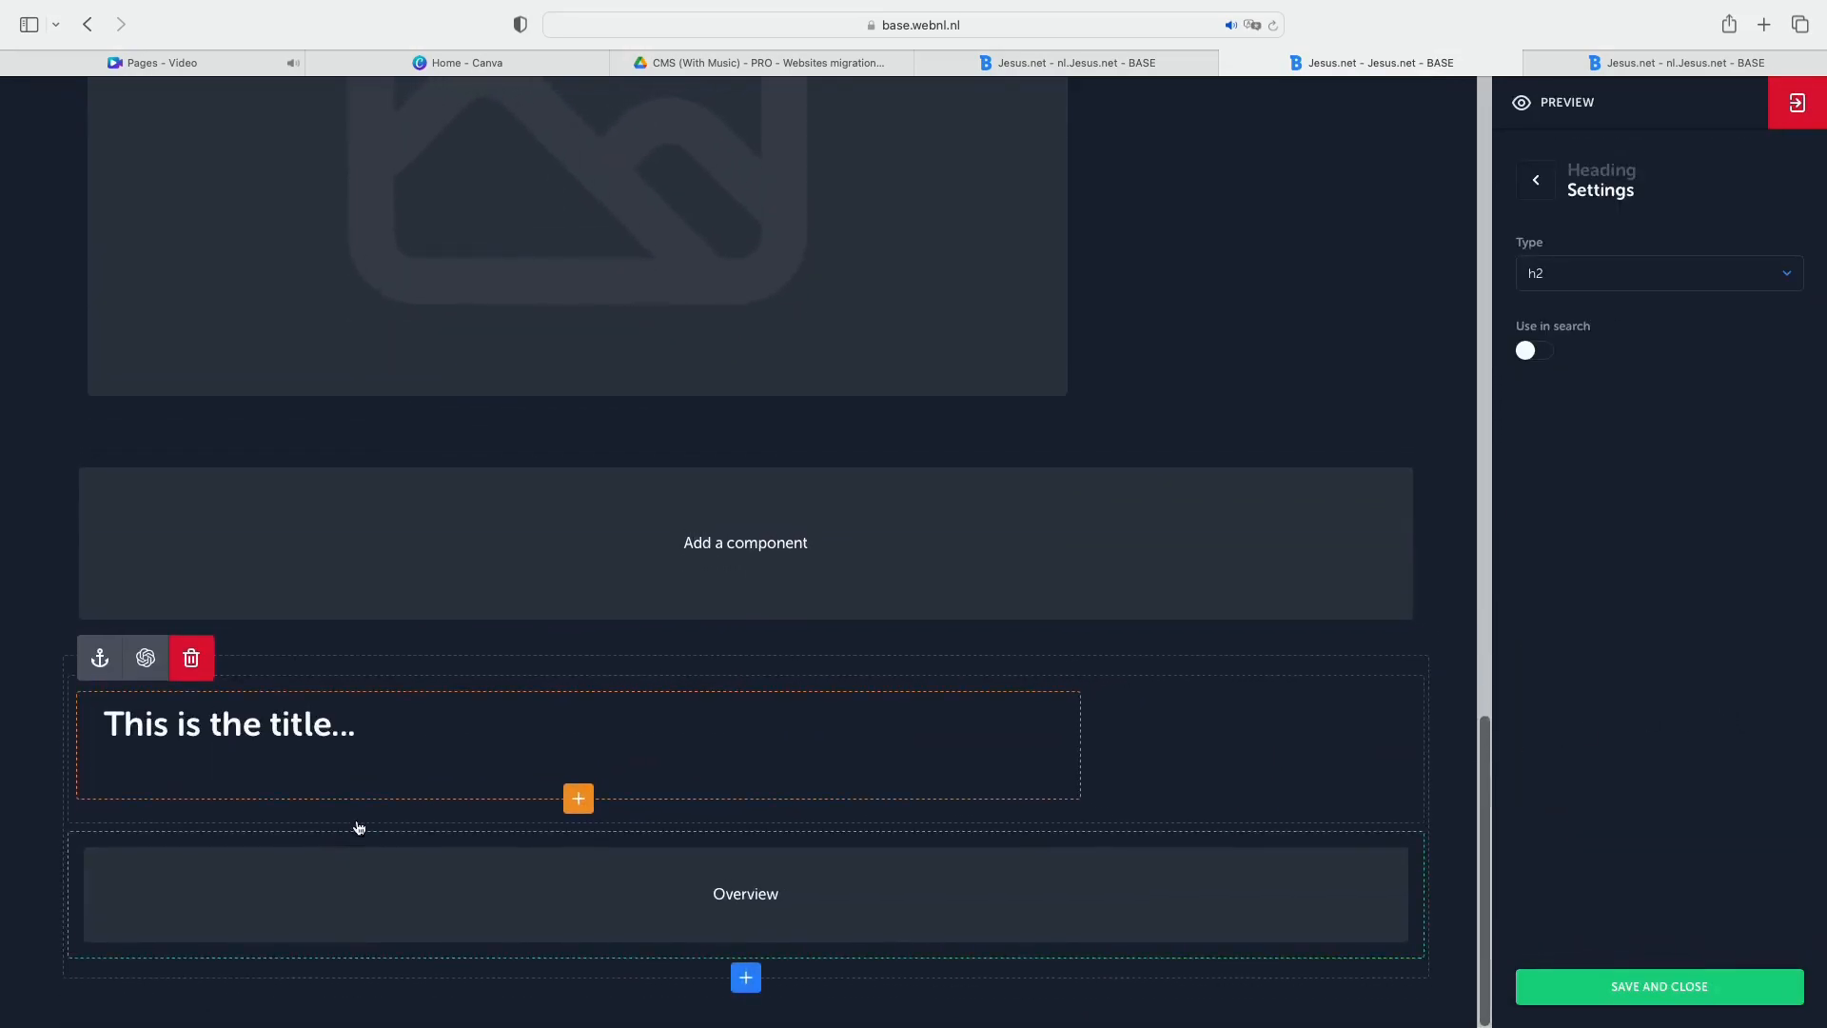
Replace the Overview block's placeholder title with "Check out our articles below".
triple_click(318, 723)
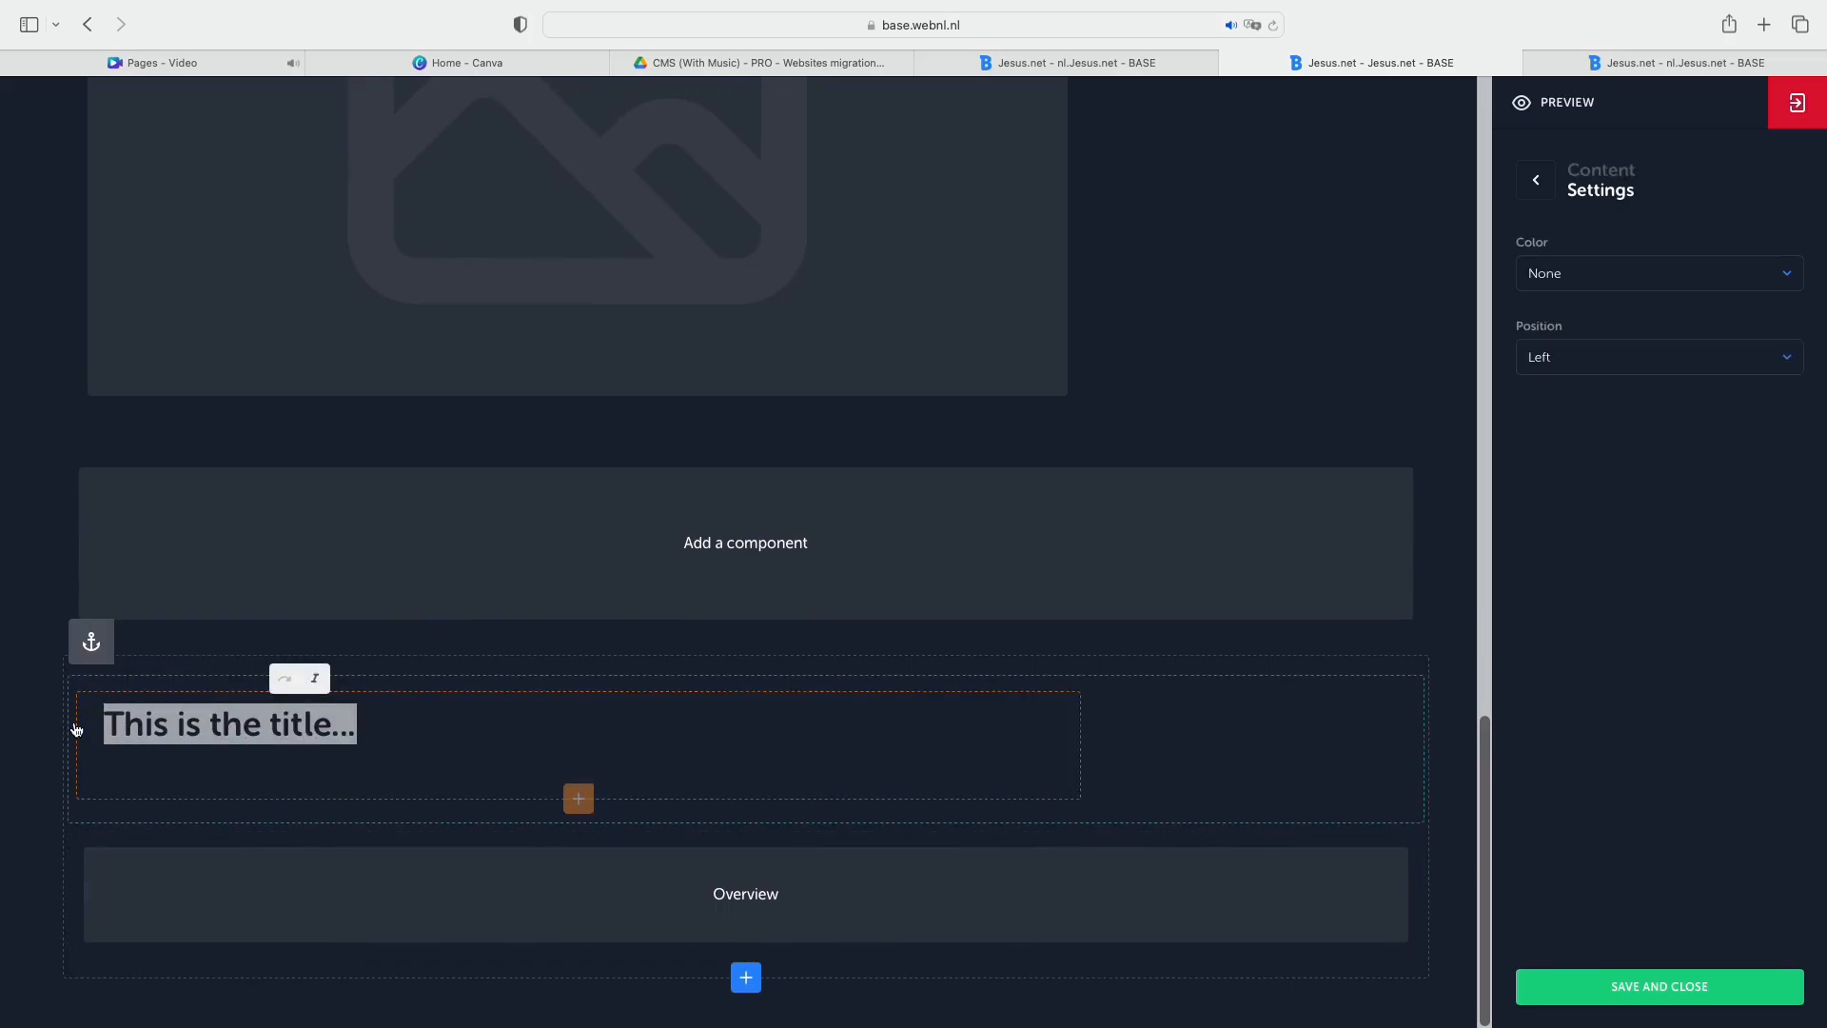
text(Check )
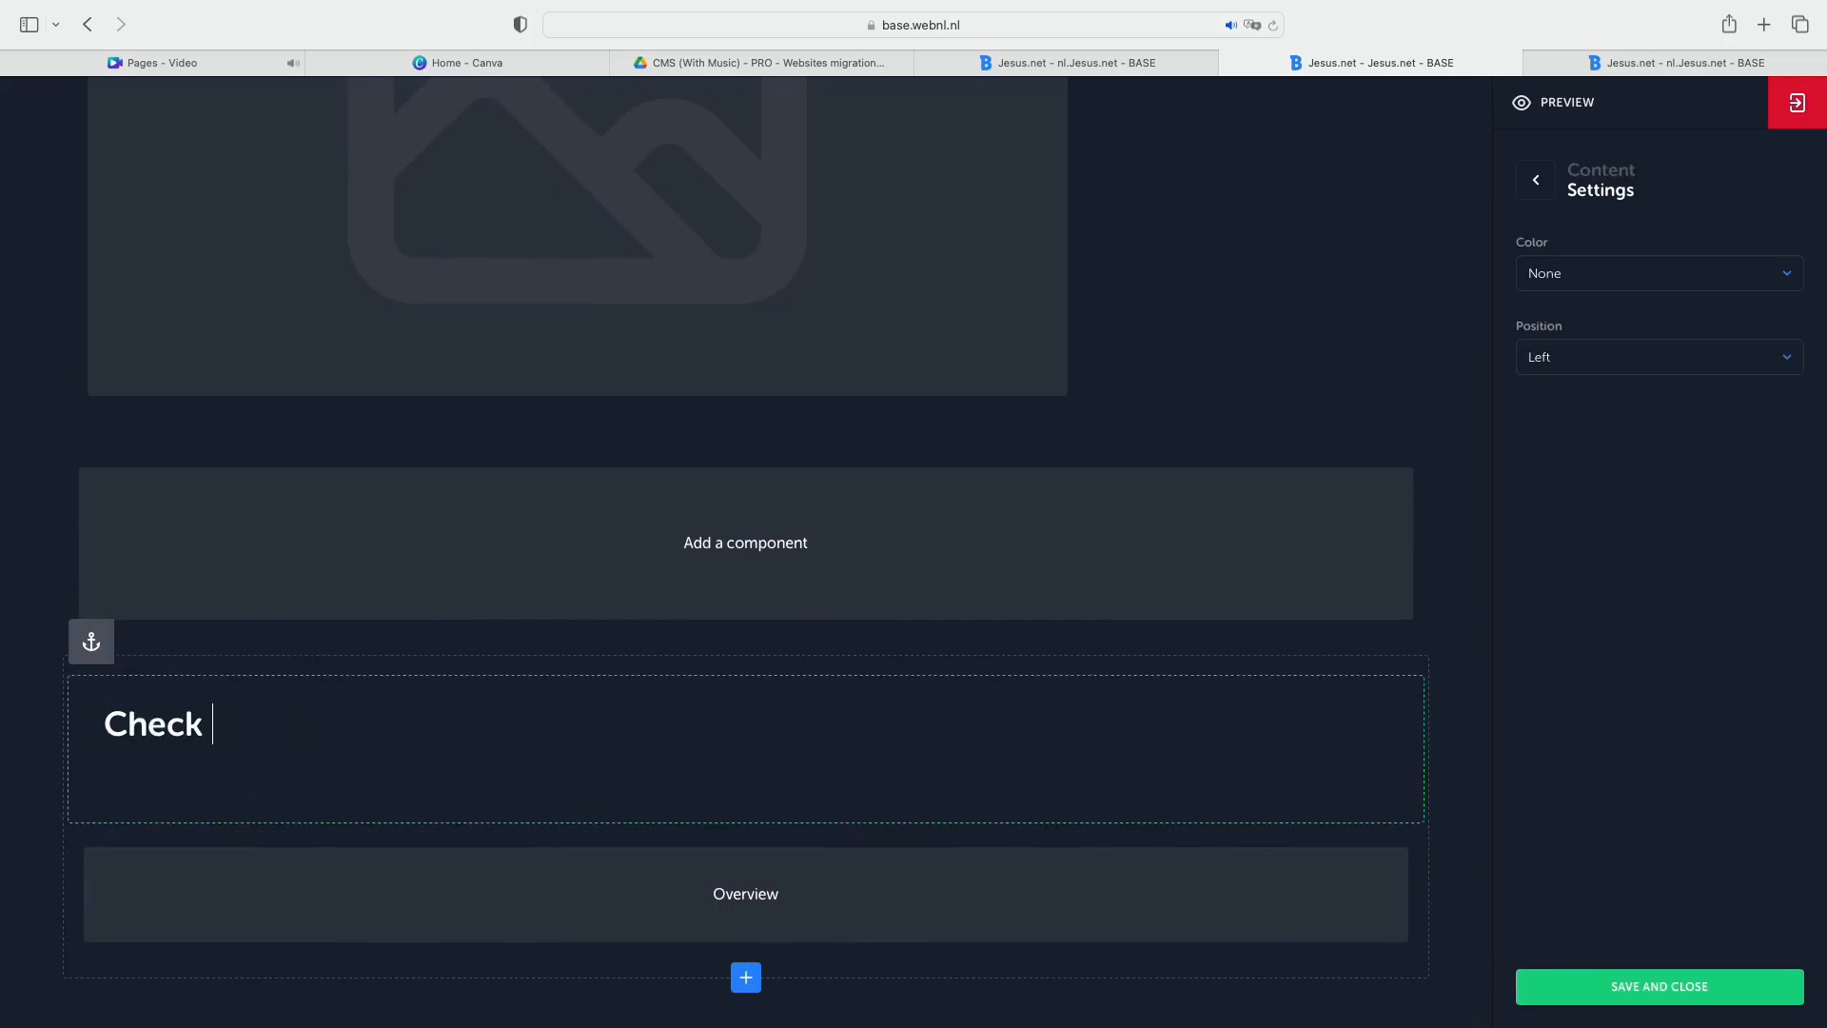
text(out our art)
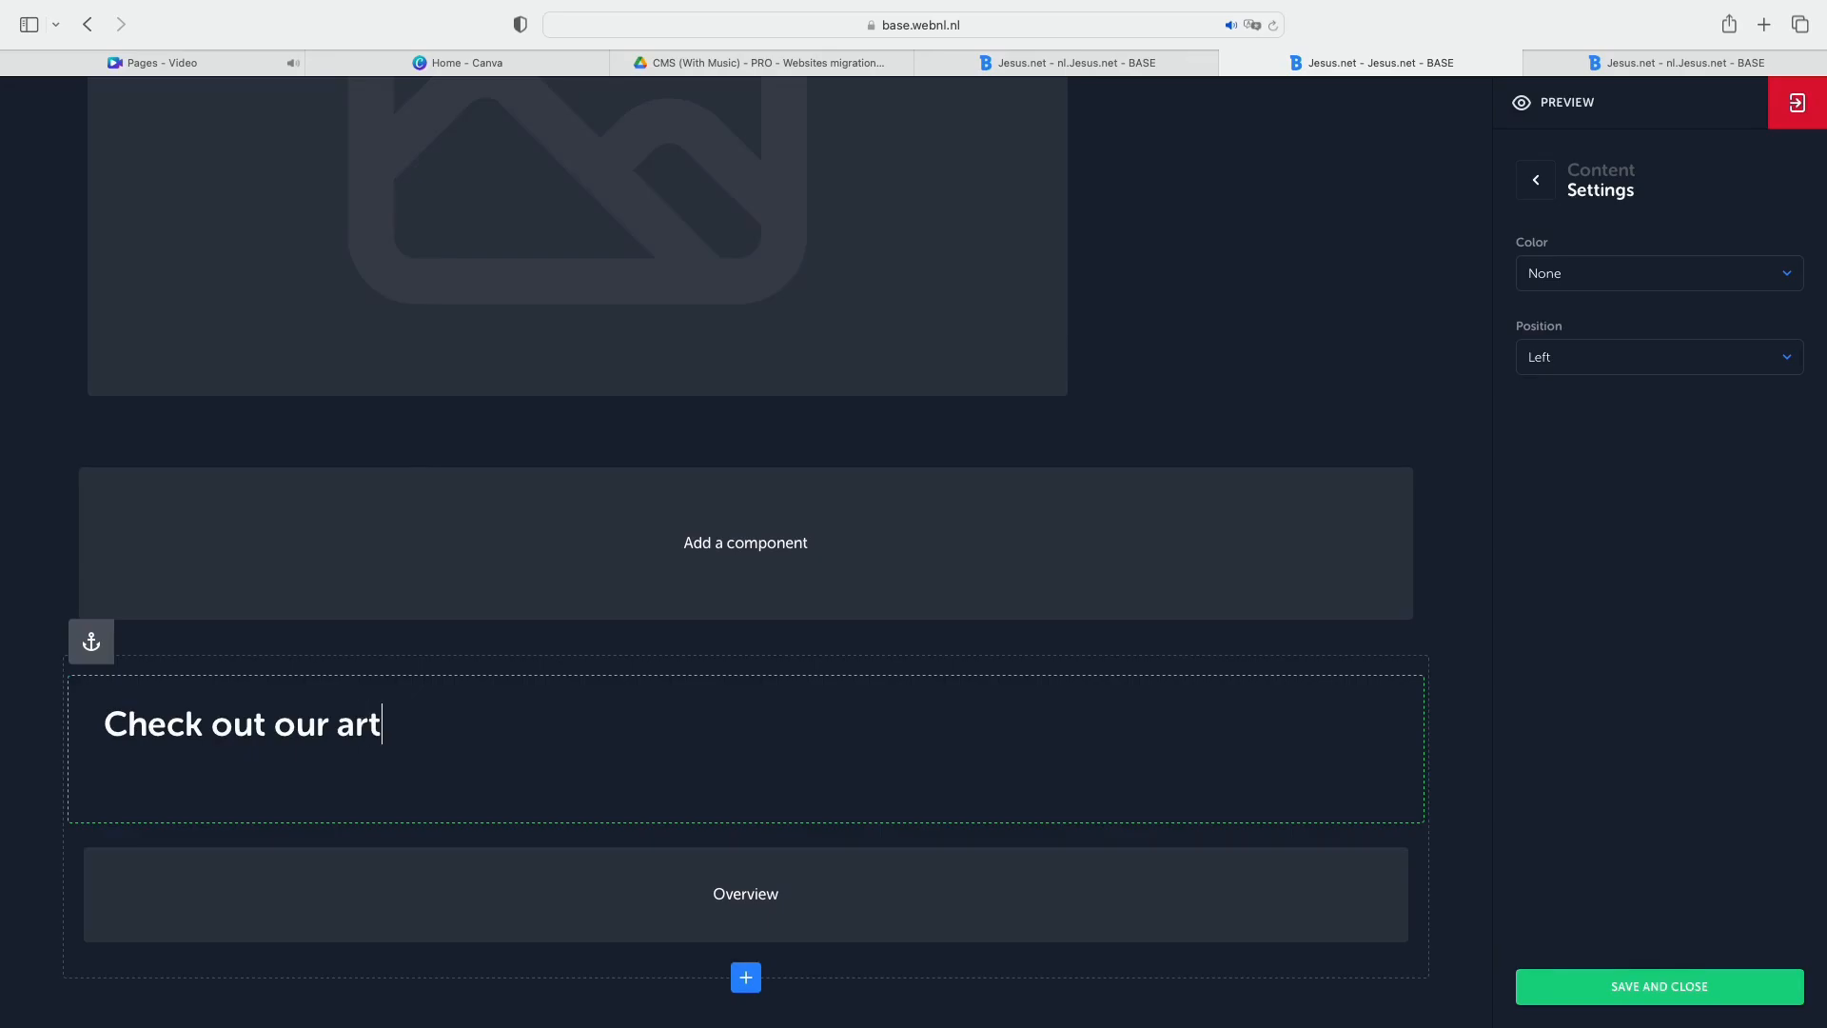
text(icles below)
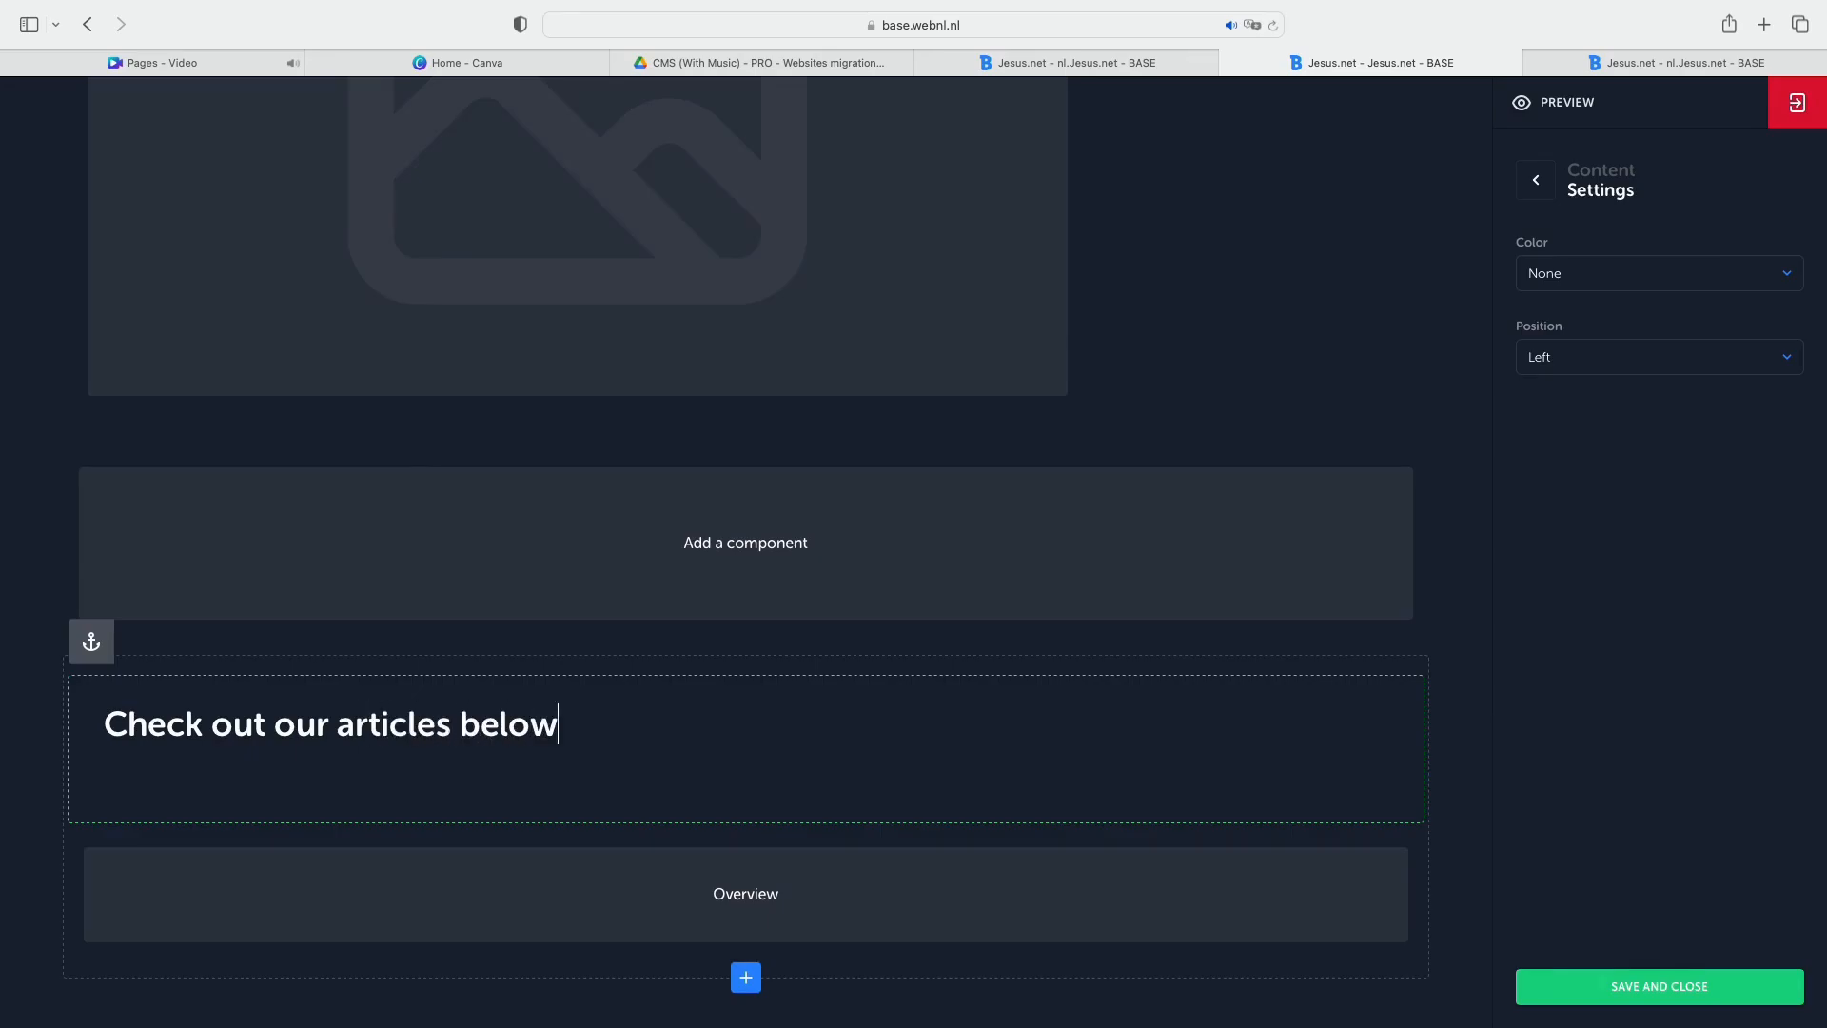
Set the overview component's module to Articles and its displayed amount to 4.
click(1272, 872)
click(1671, 275)
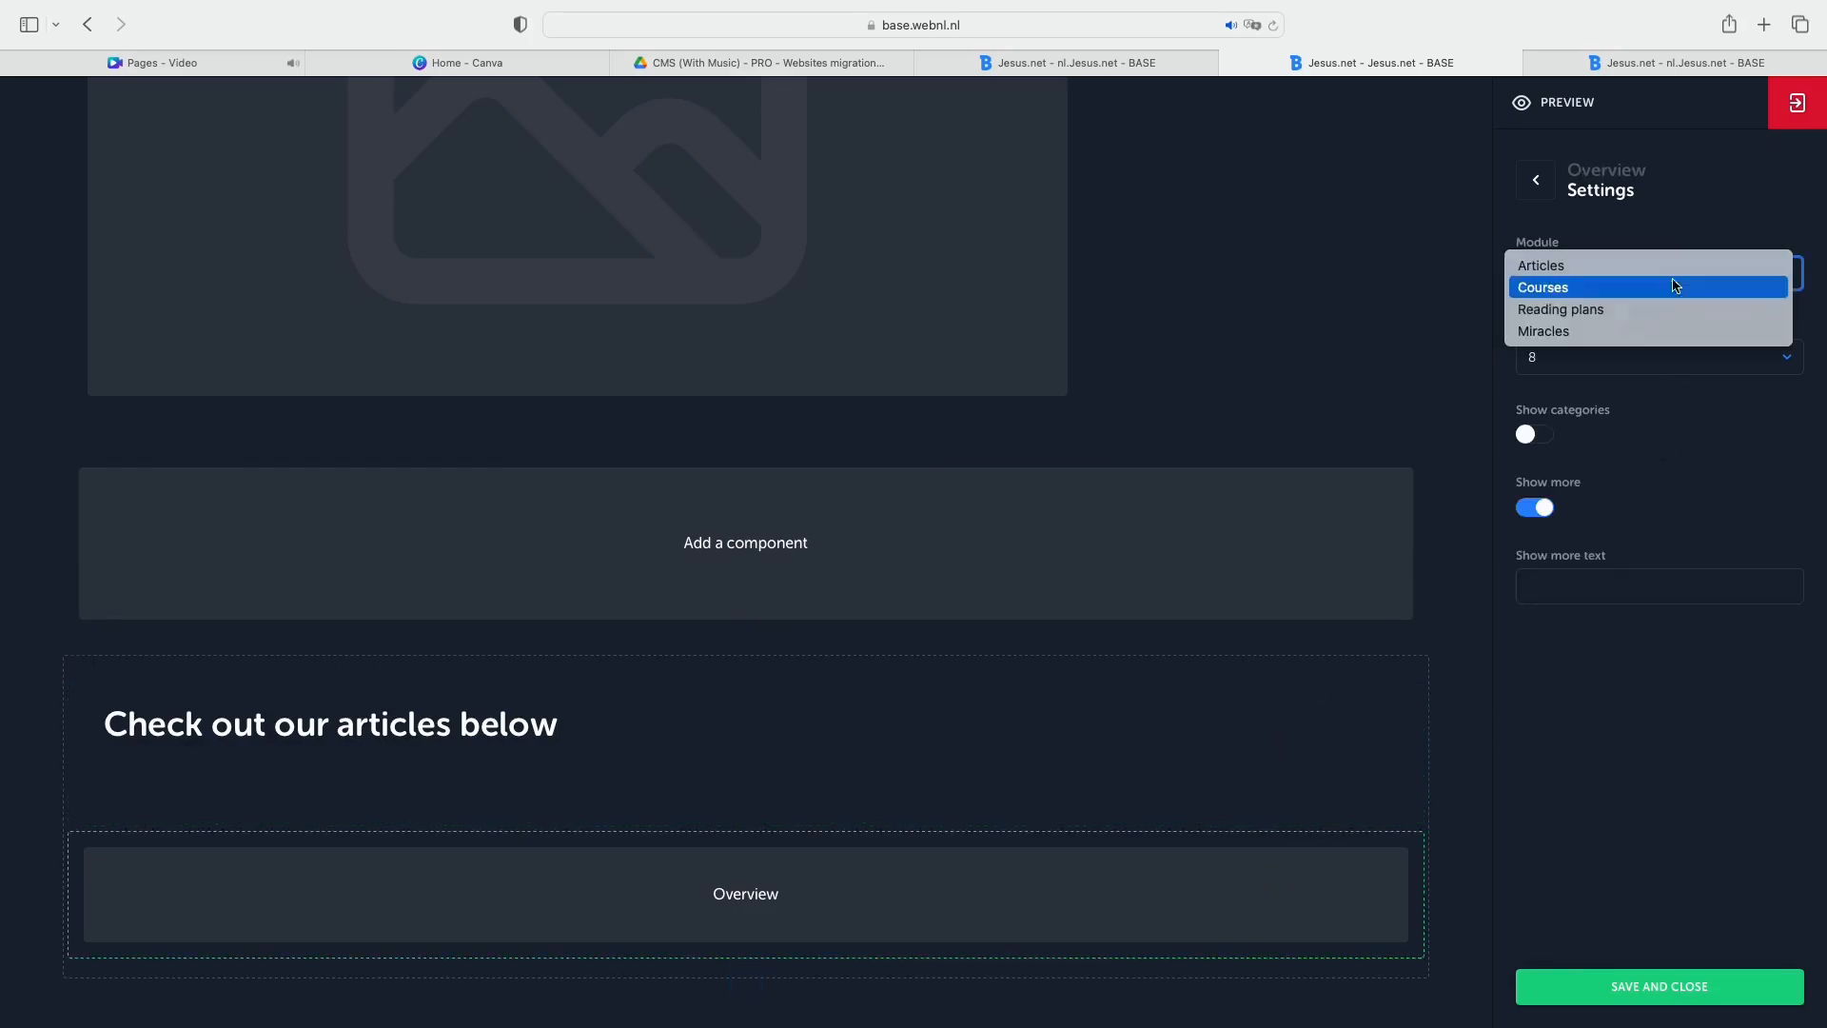
click(1709, 368)
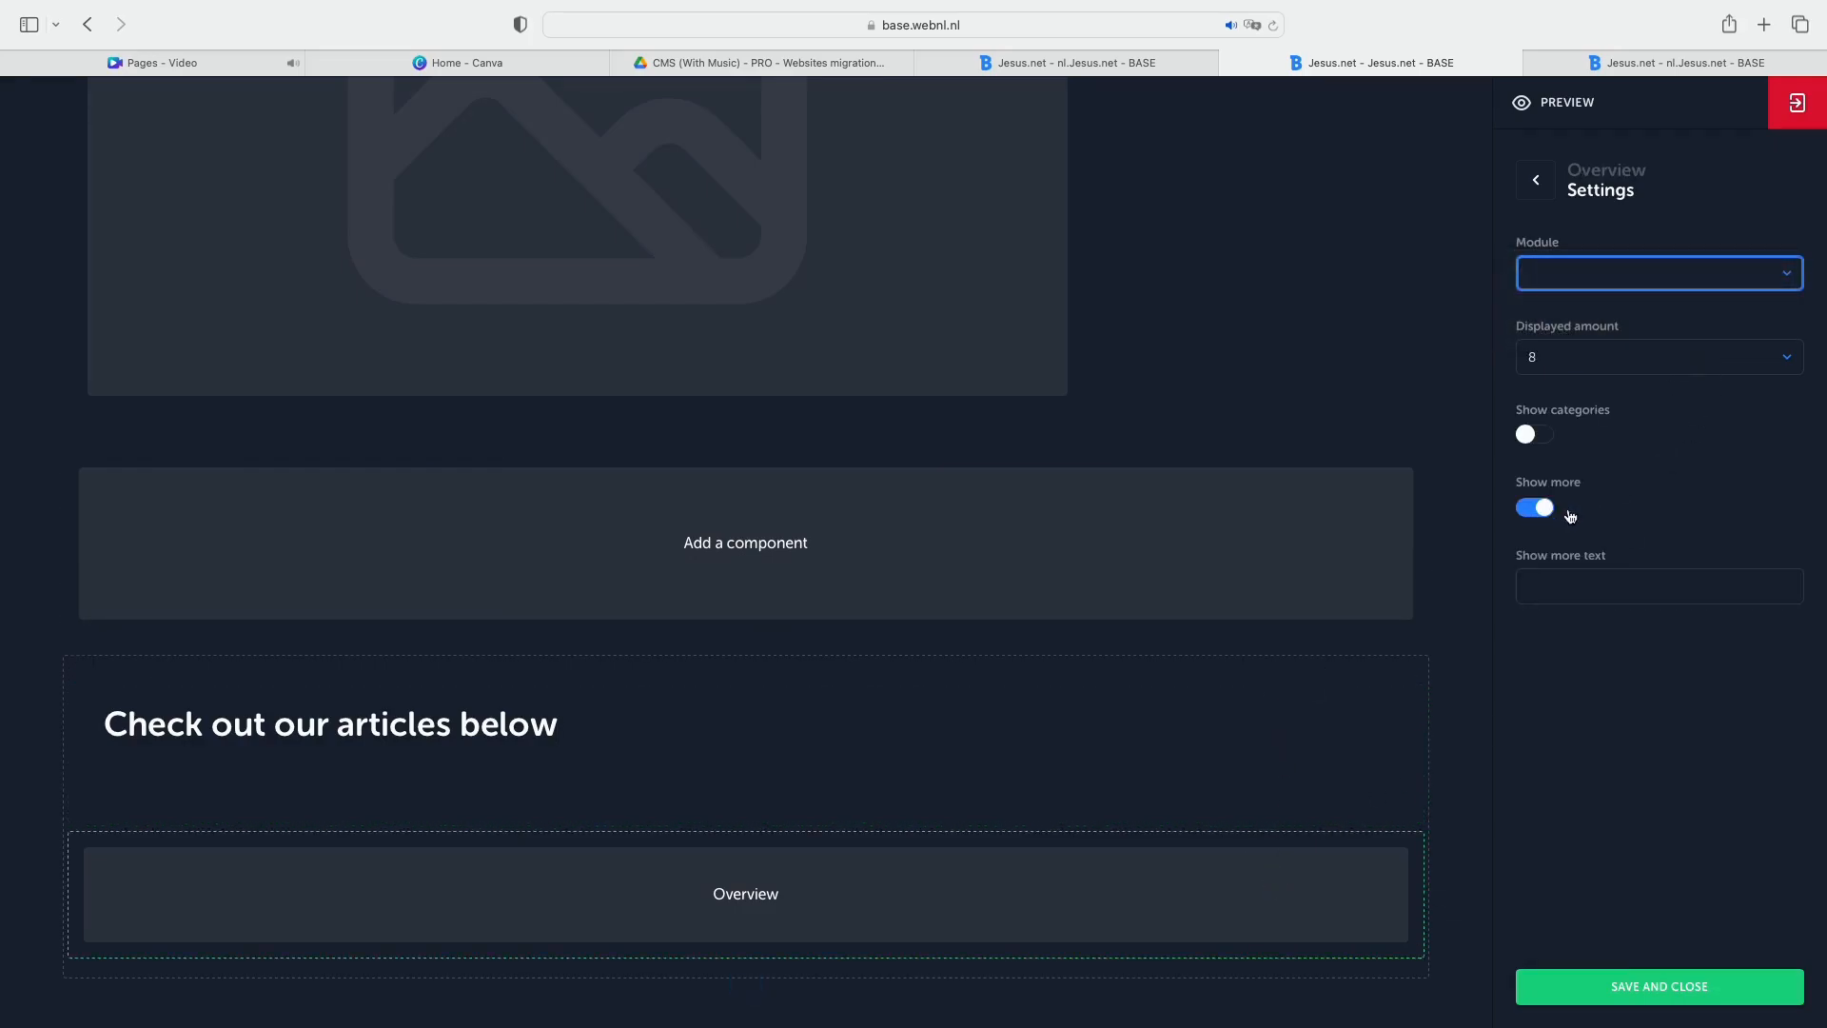
click(1789, 274)
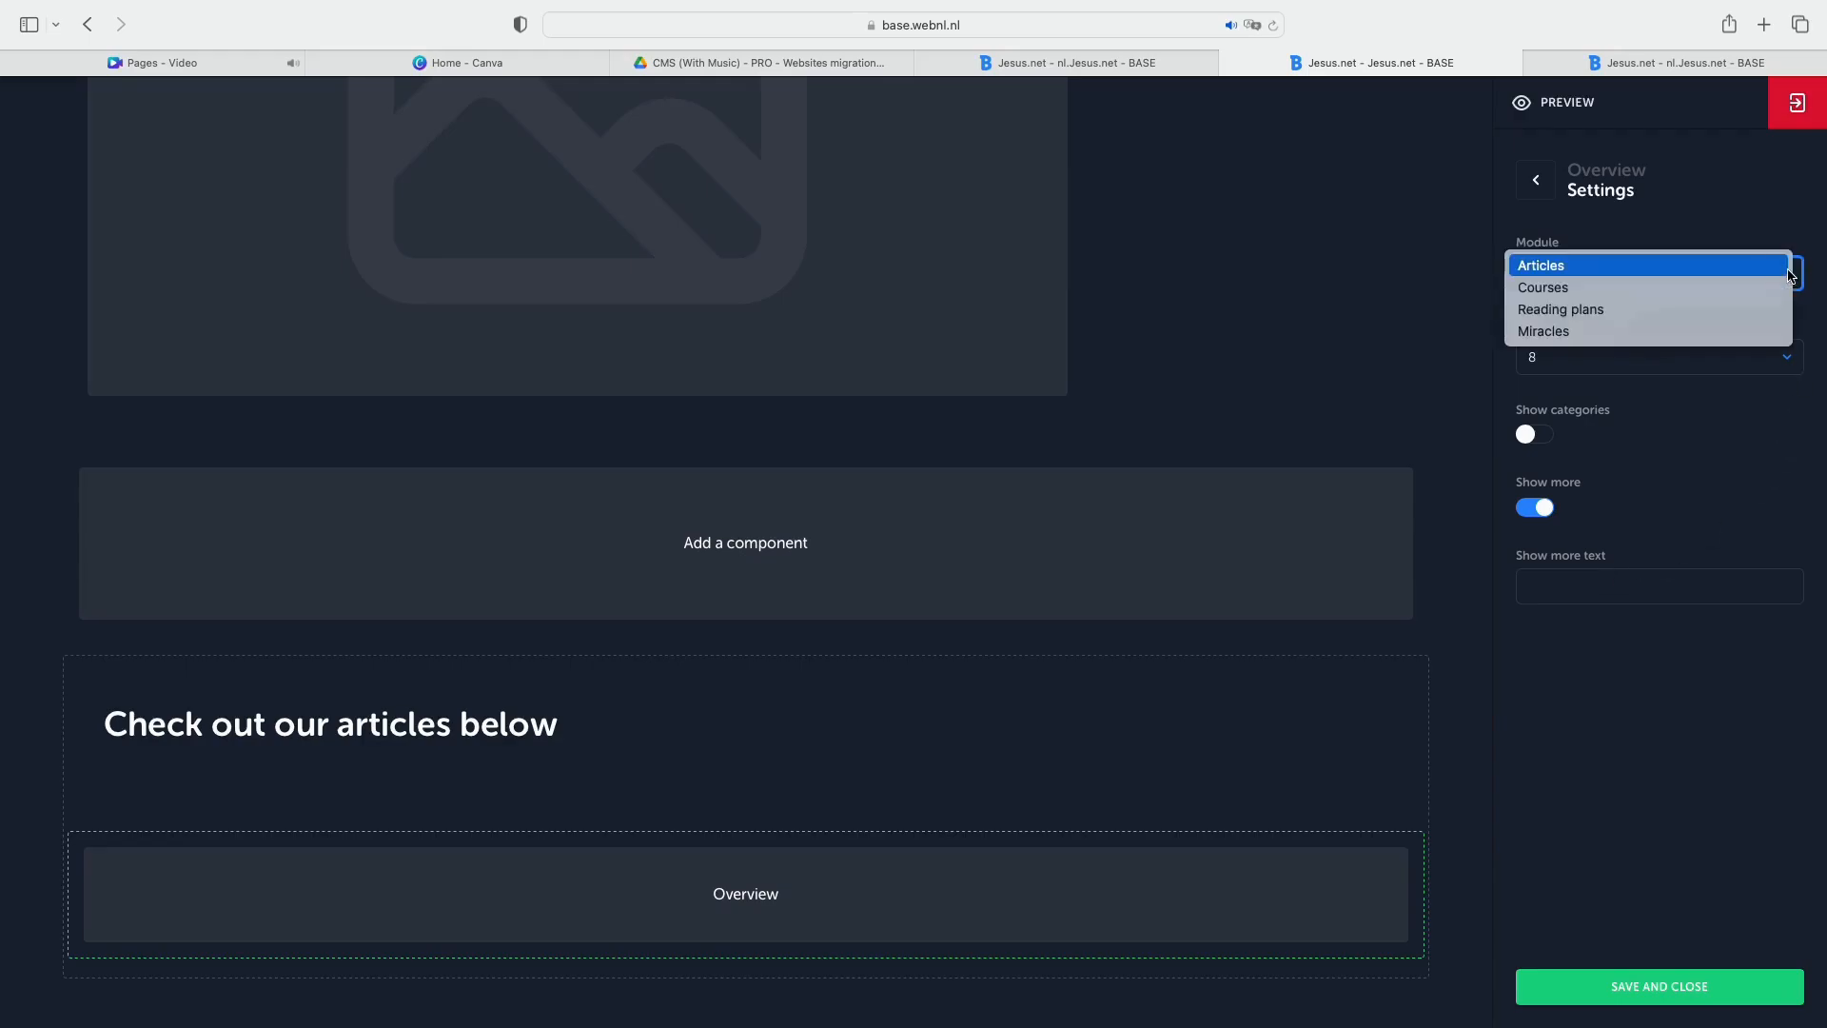
click(1711, 271)
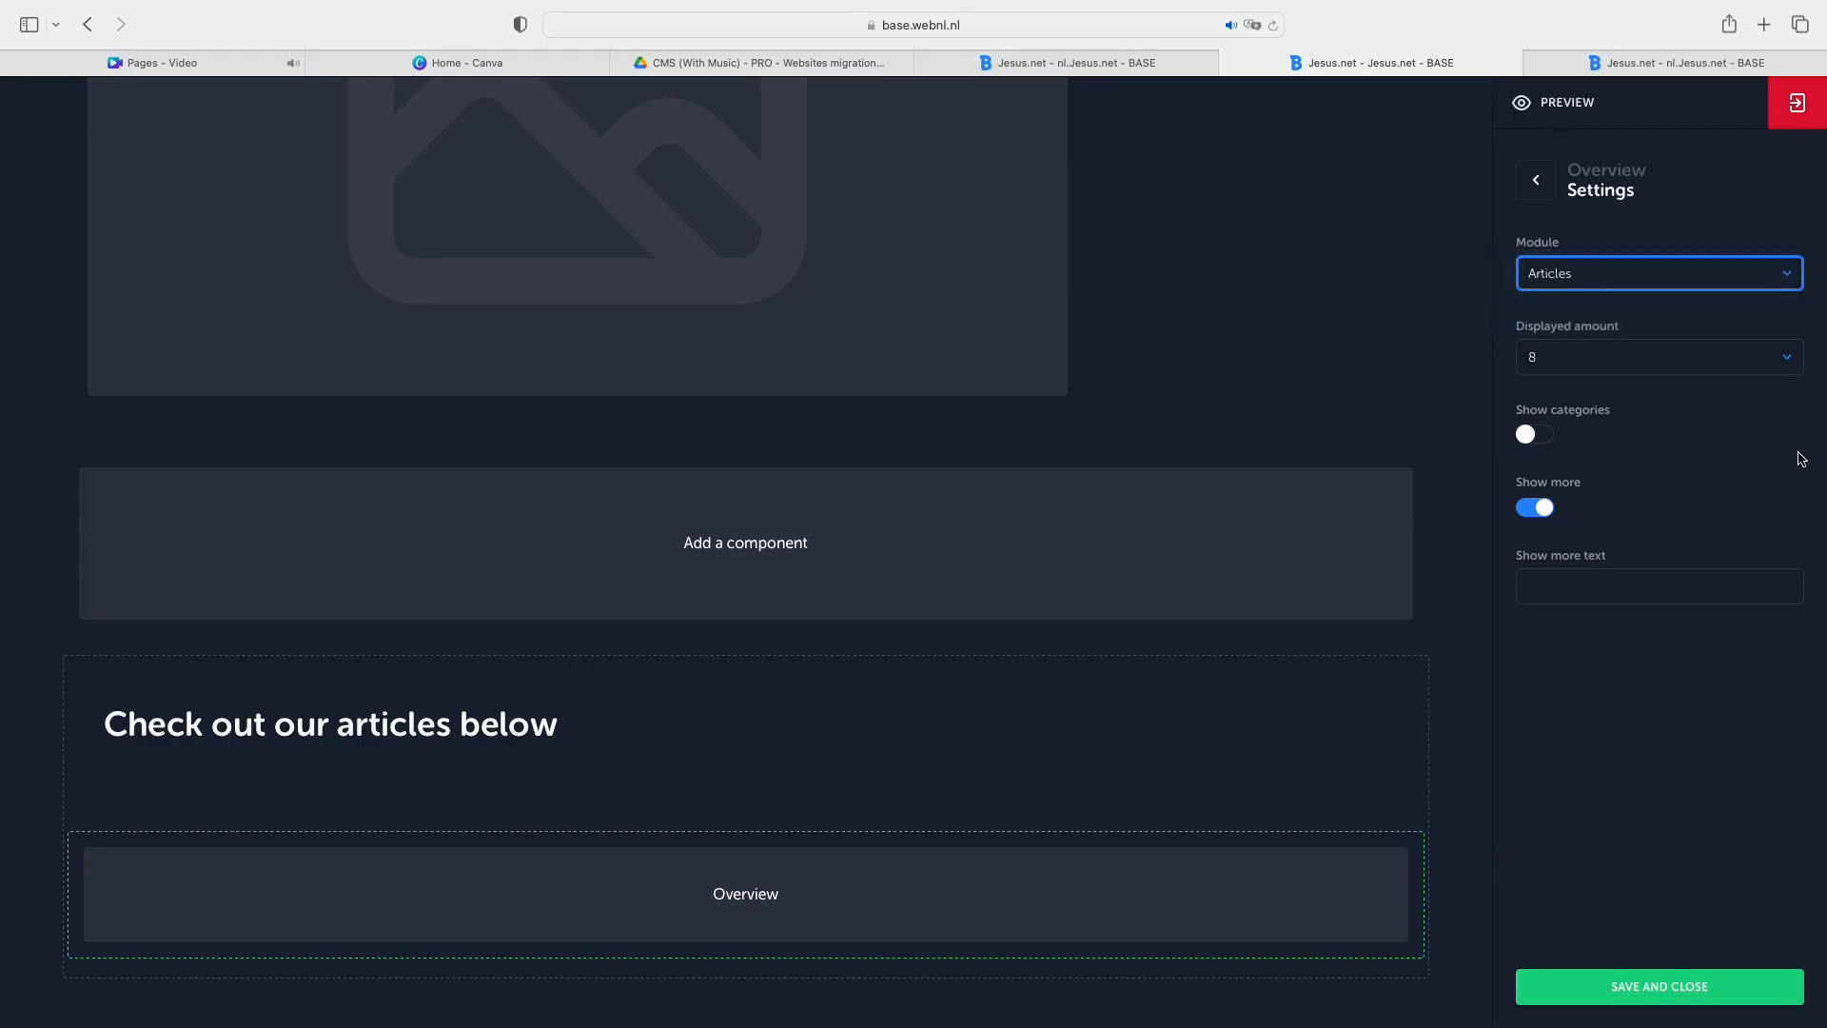
click(1786, 359)
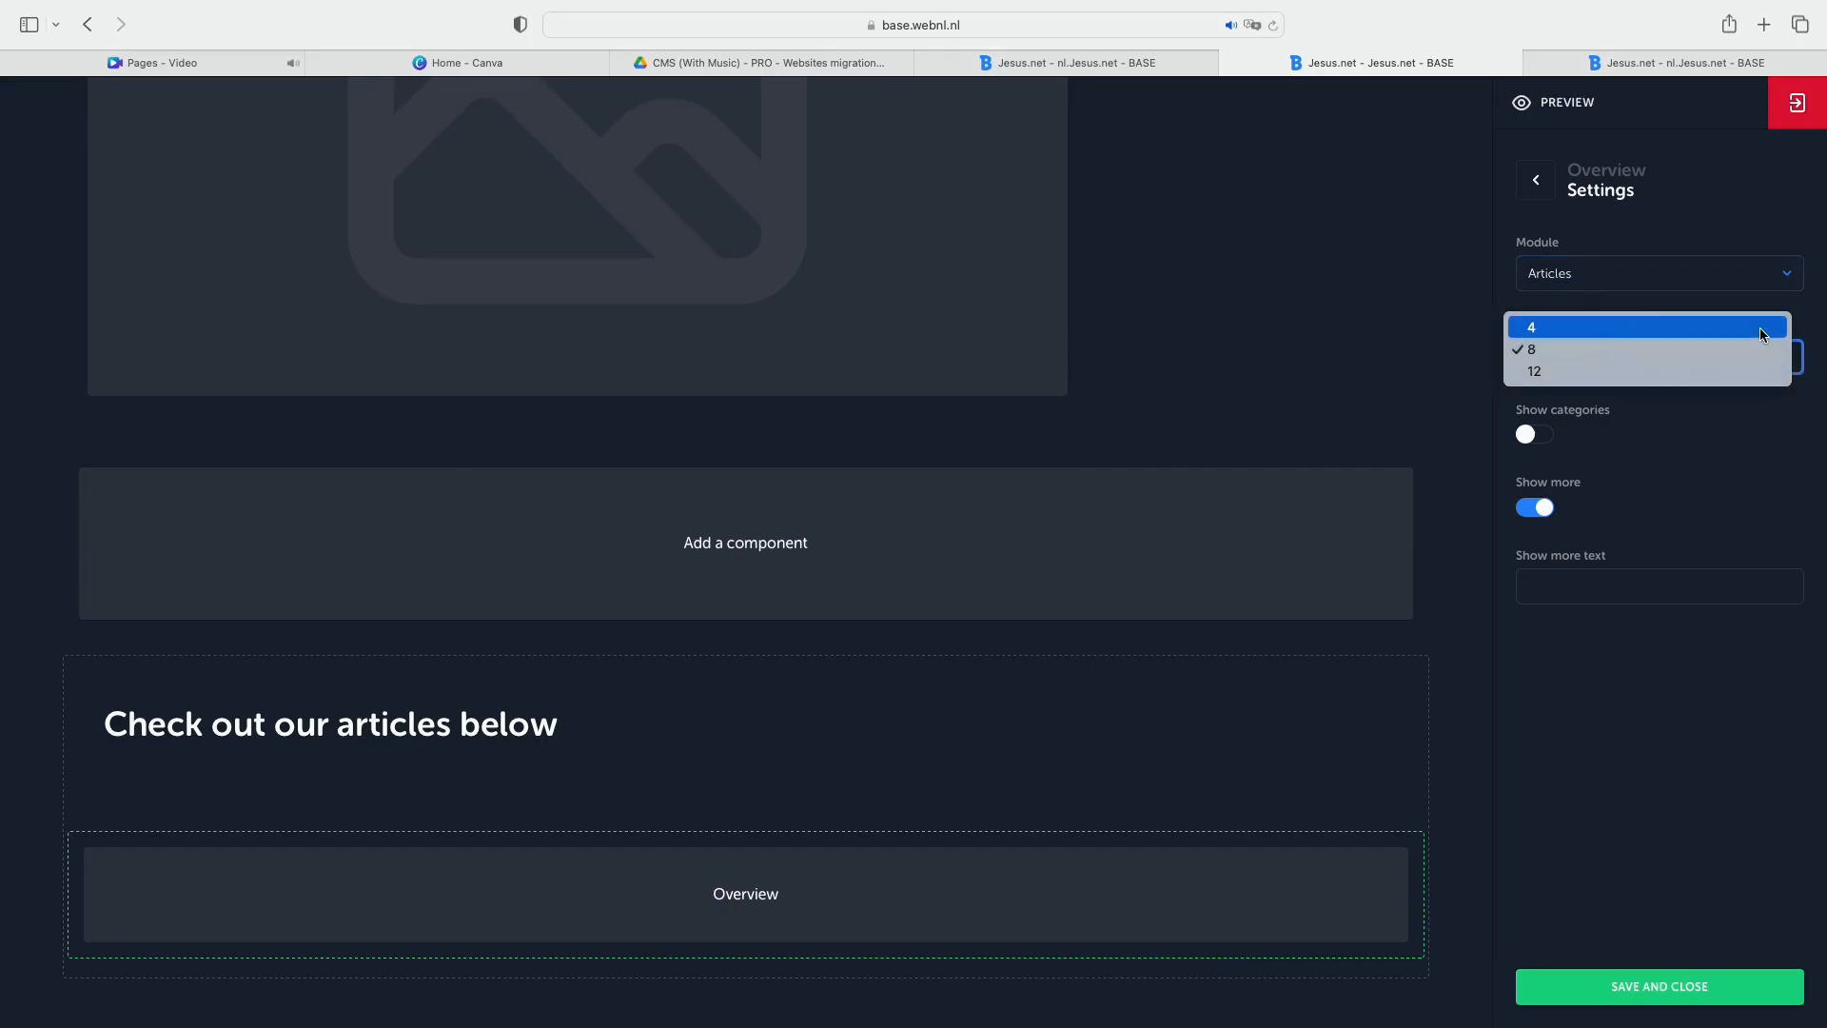
click(1760, 329)
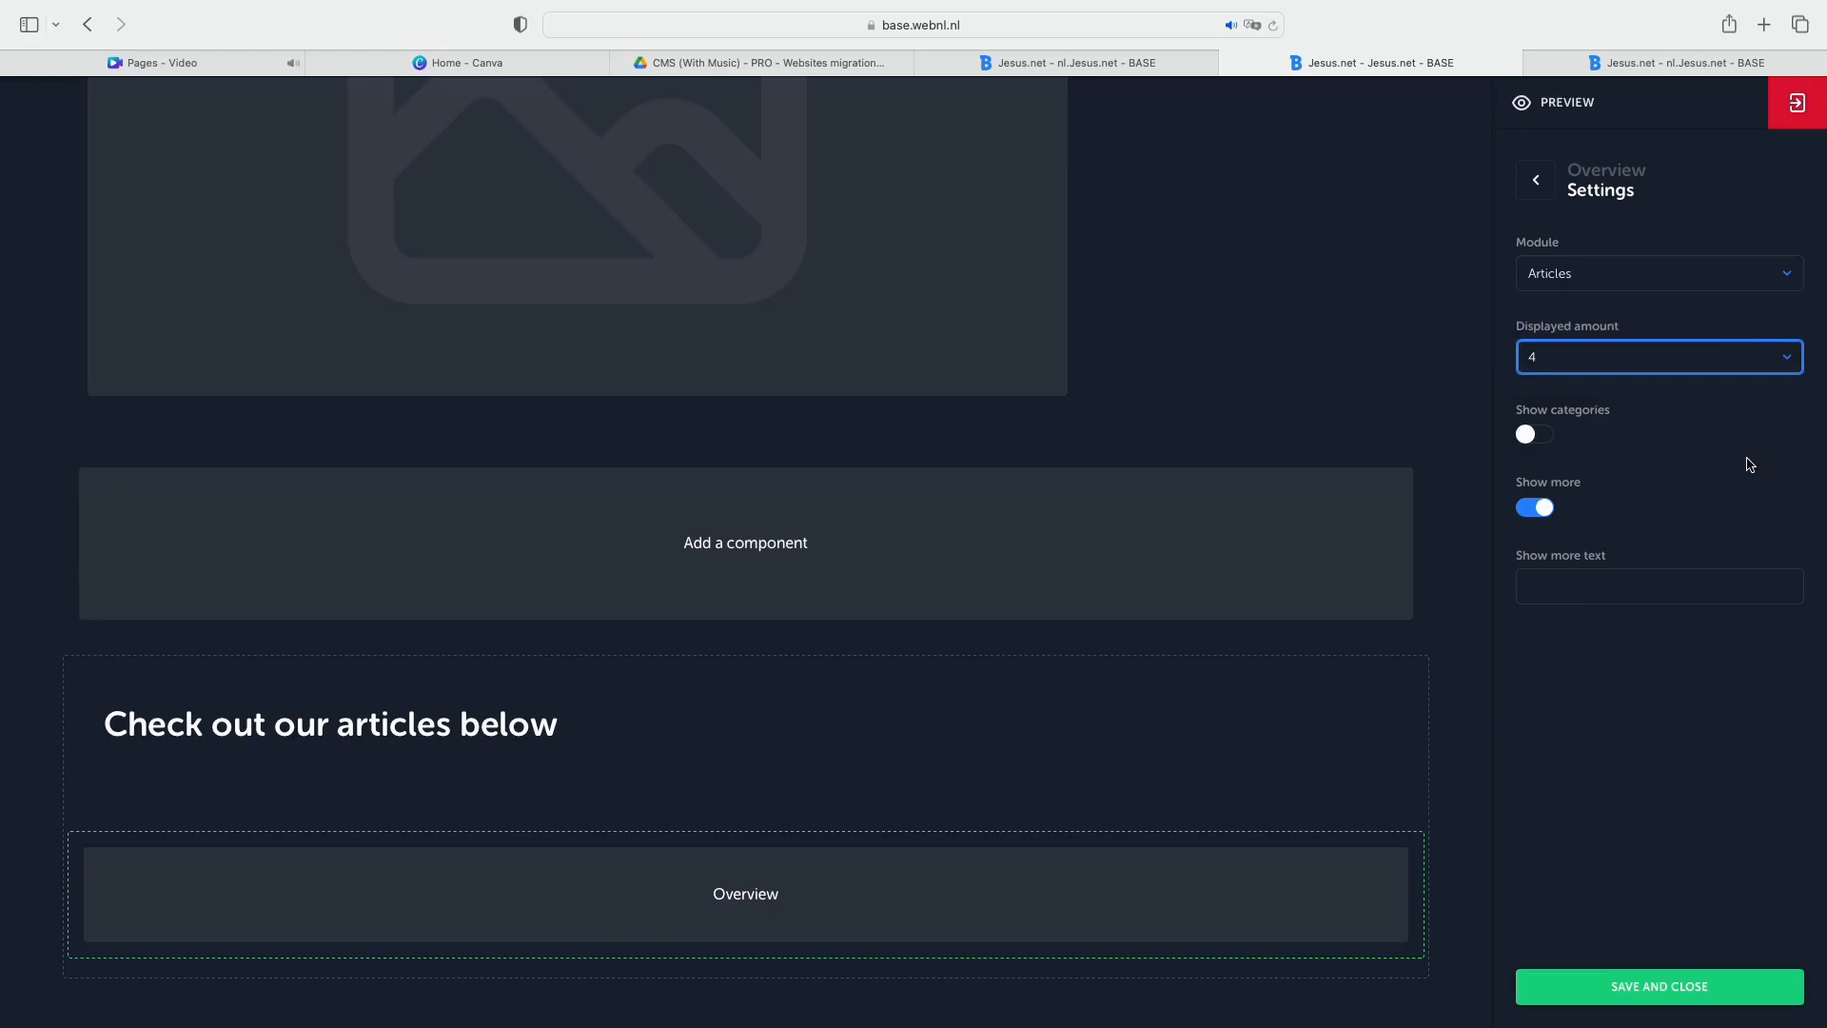
Enable Show categories for the overview and link the Jesus category.
click(1540, 438)
click(1715, 517)
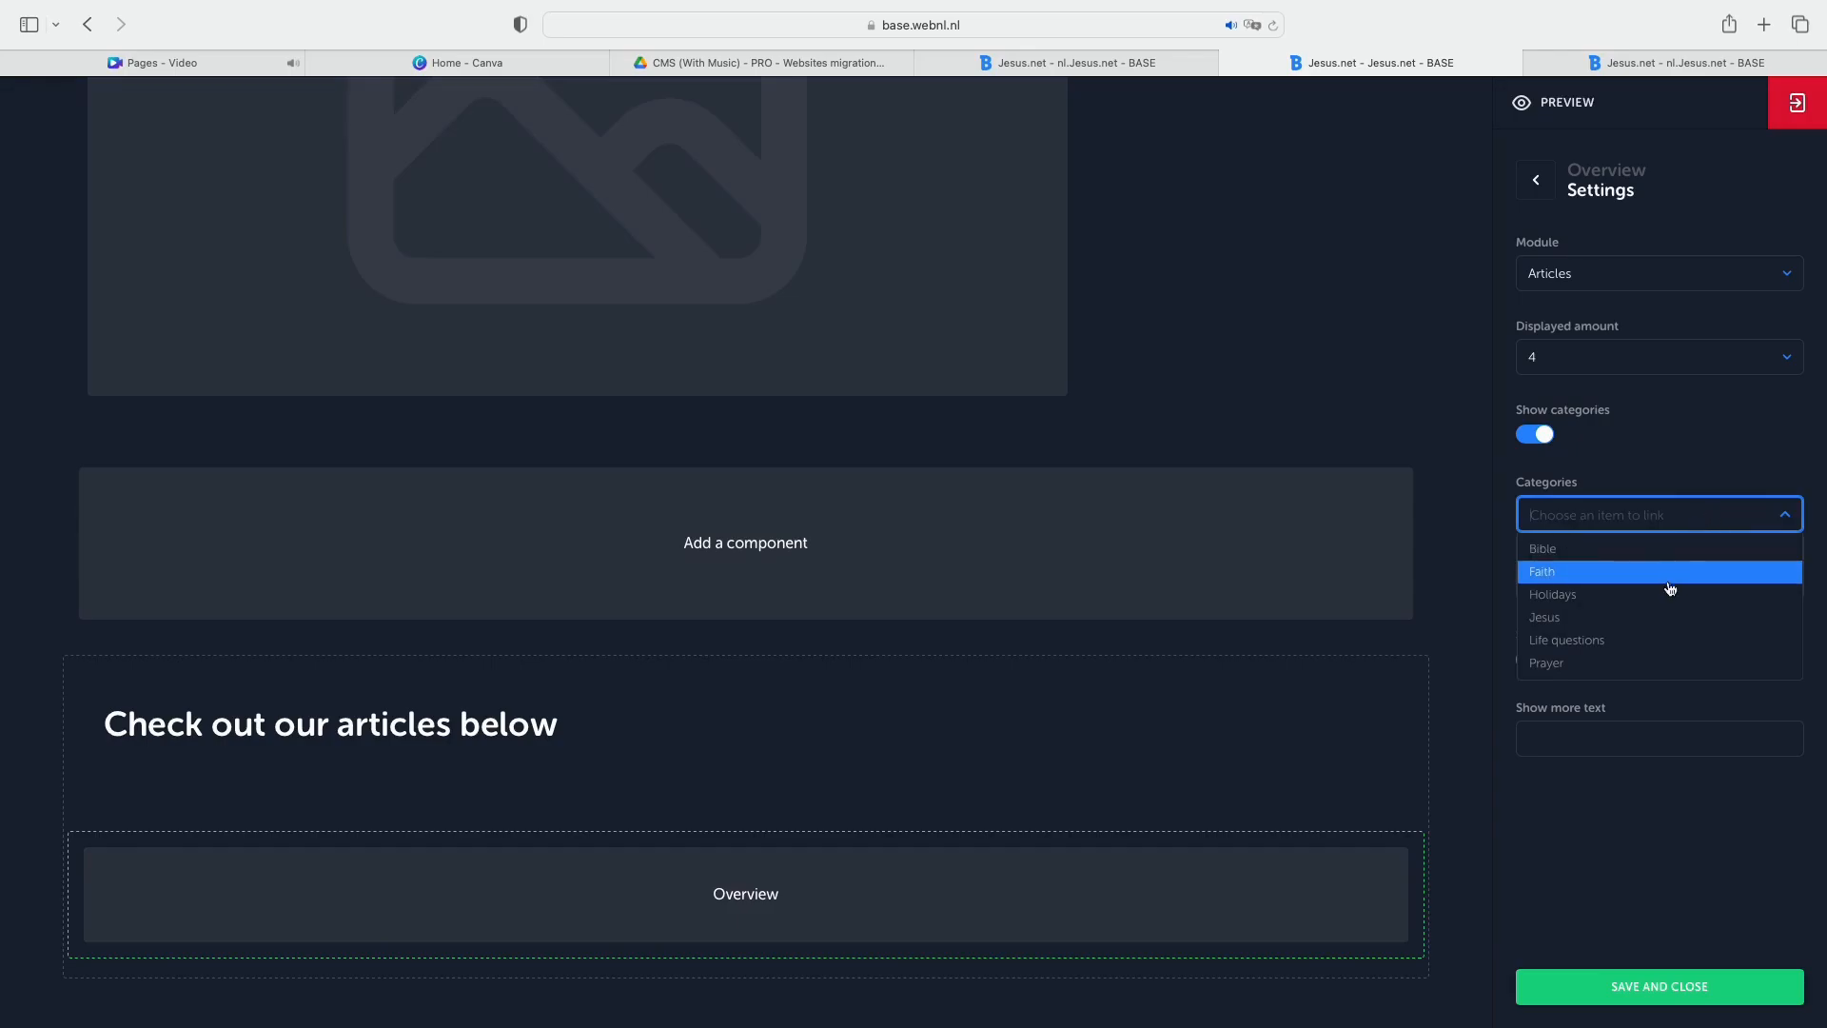
click(1671, 616)
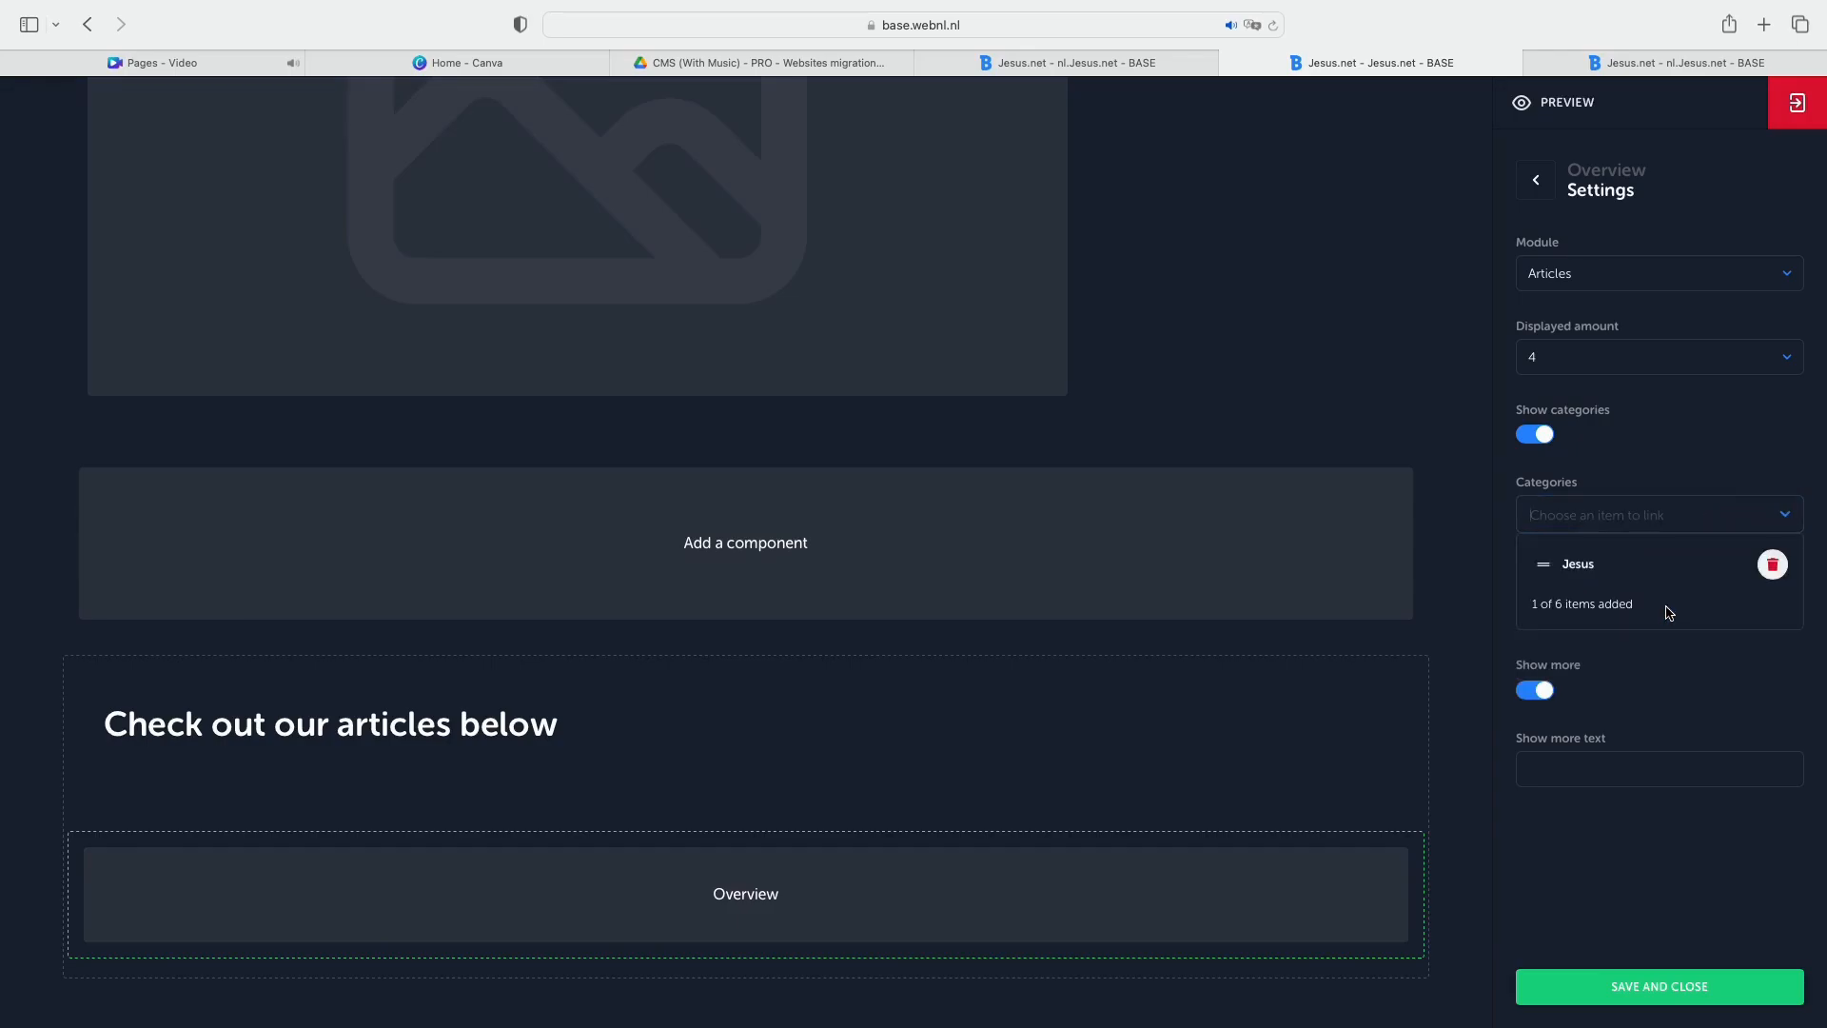
Keep Show more enabled for the overview and set its text to "More articles".
click(1536, 696)
click(1536, 697)
click(1623, 762)
text(MNo)
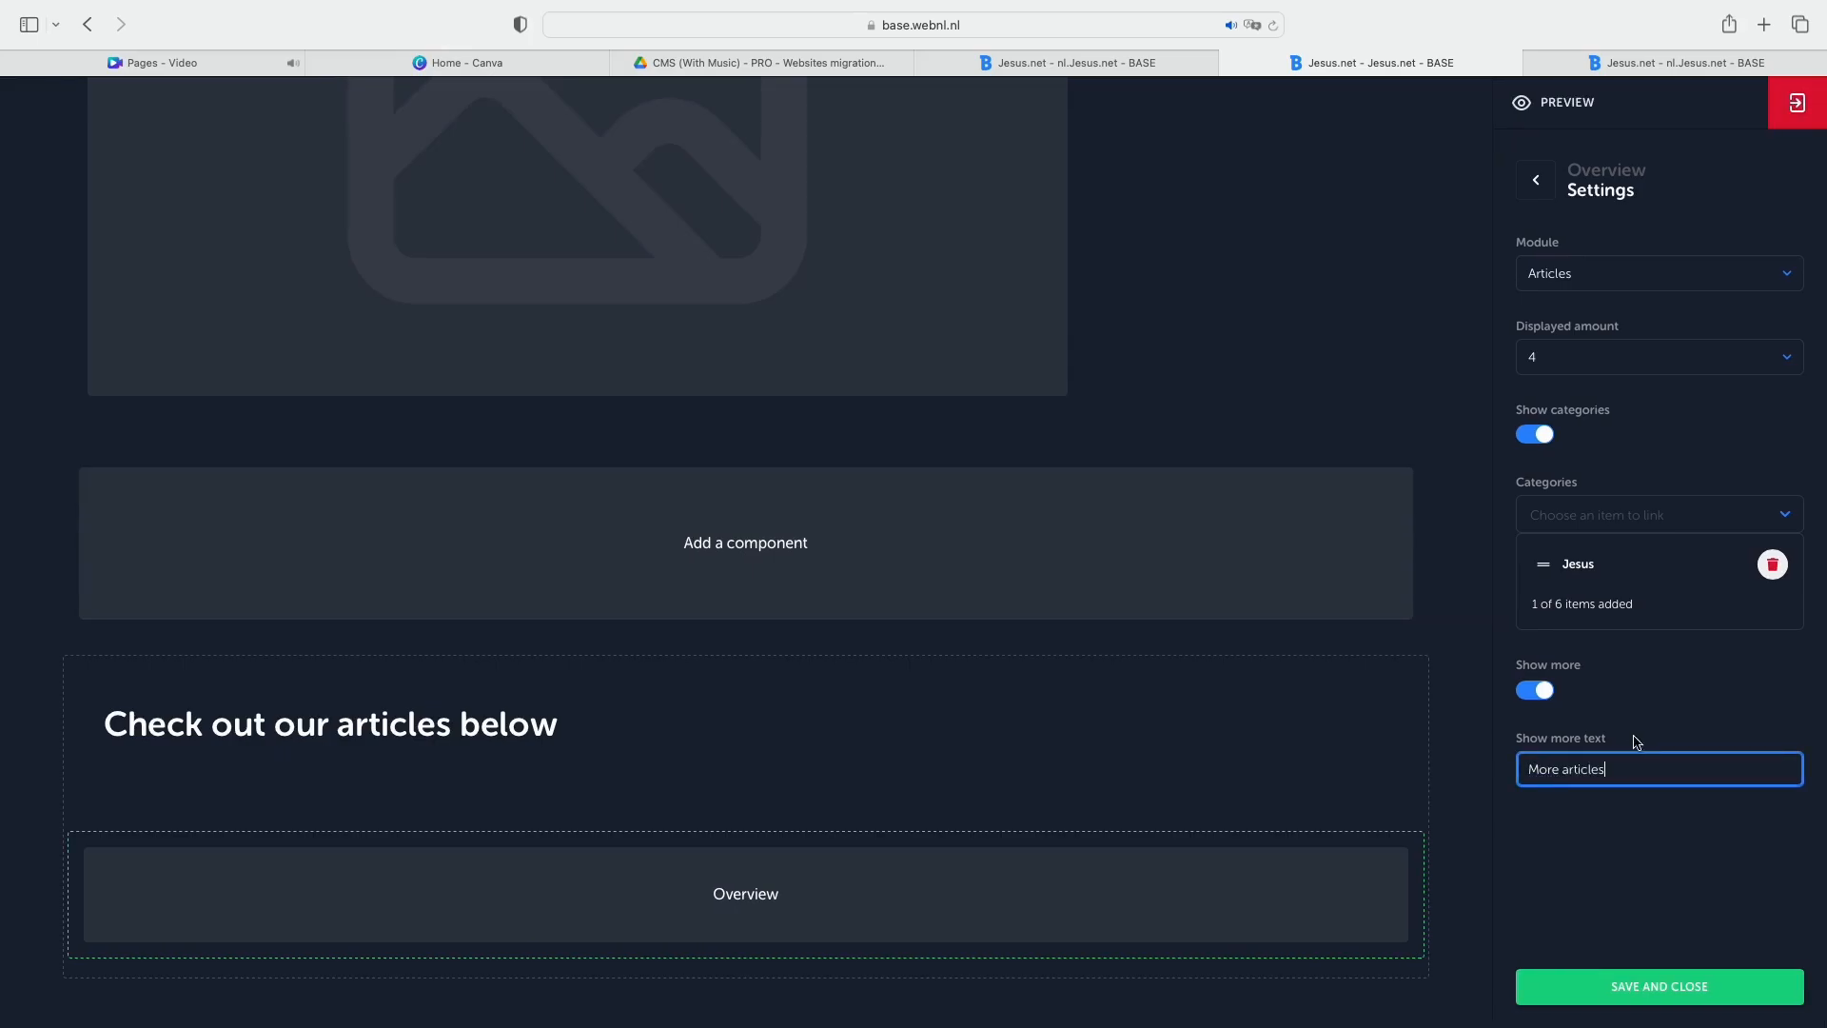
Switch to the last nl.Jesus.net browser tab, examine the "Artikelen over Jezus" overview and follow its "Bekijk meer" button to the articles page.
click(1677, 63)
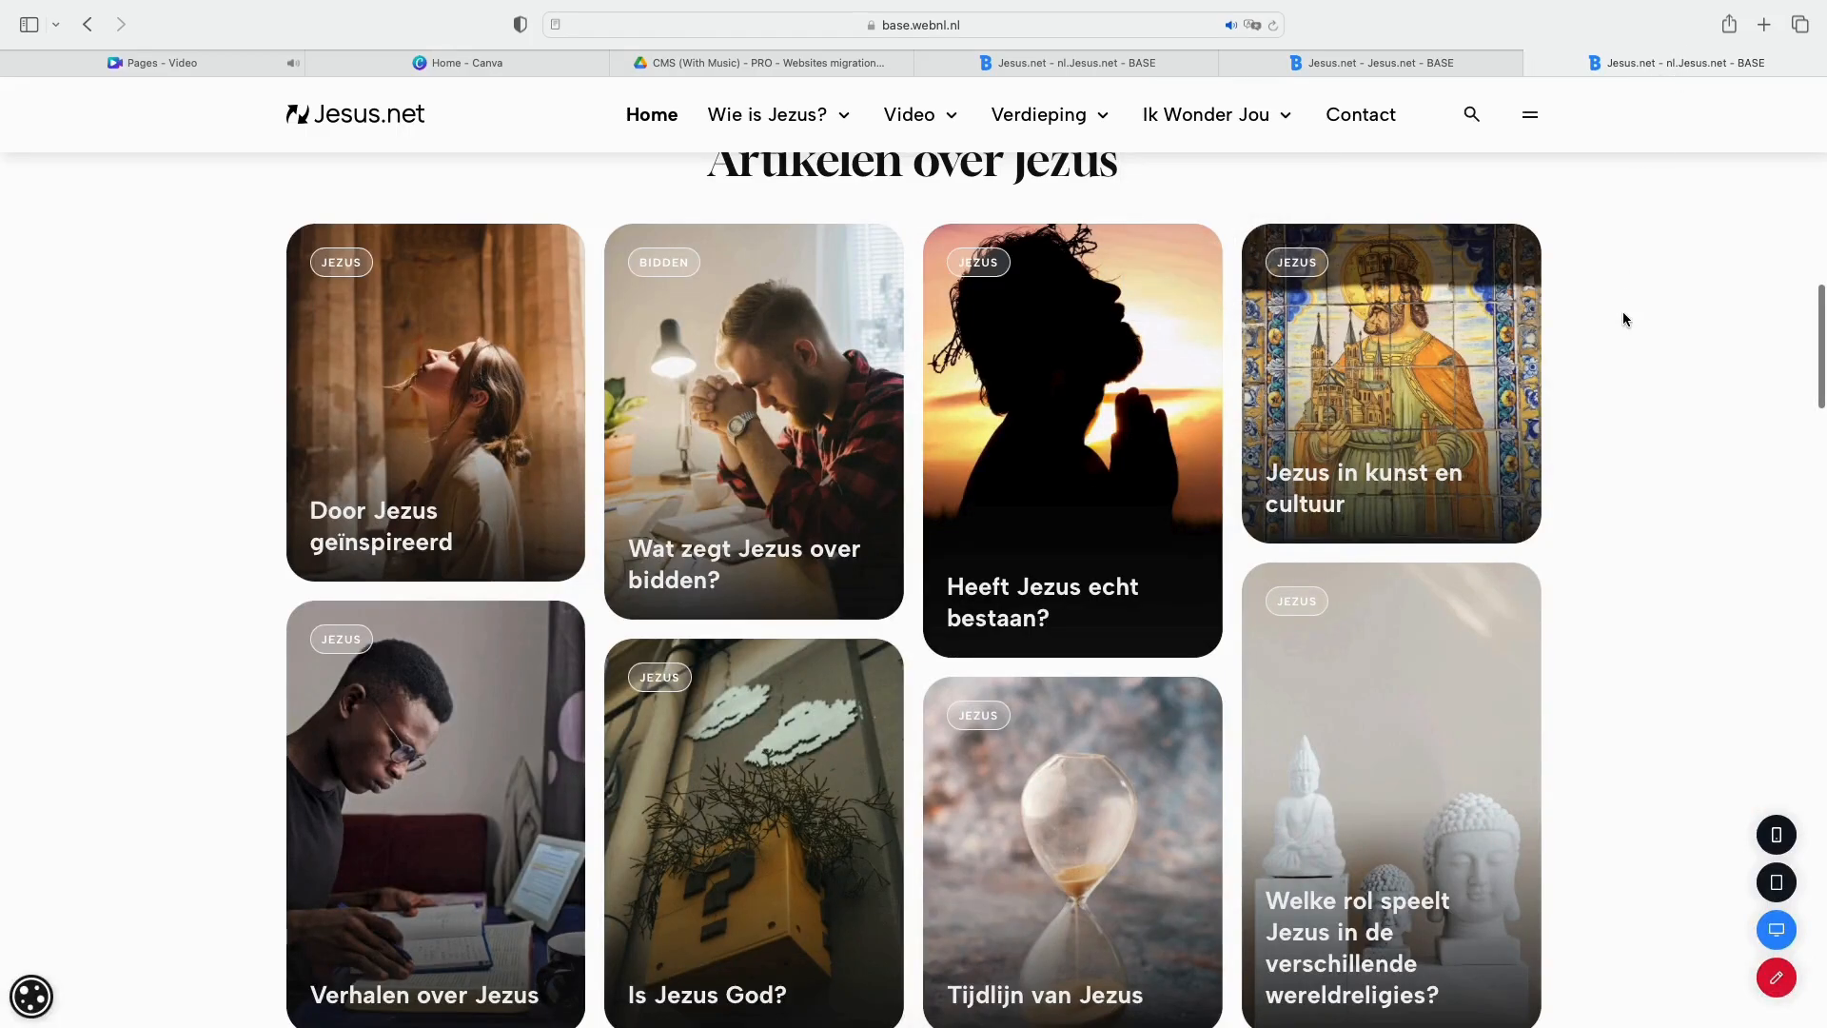
scroll(1623, 320, down, 1)
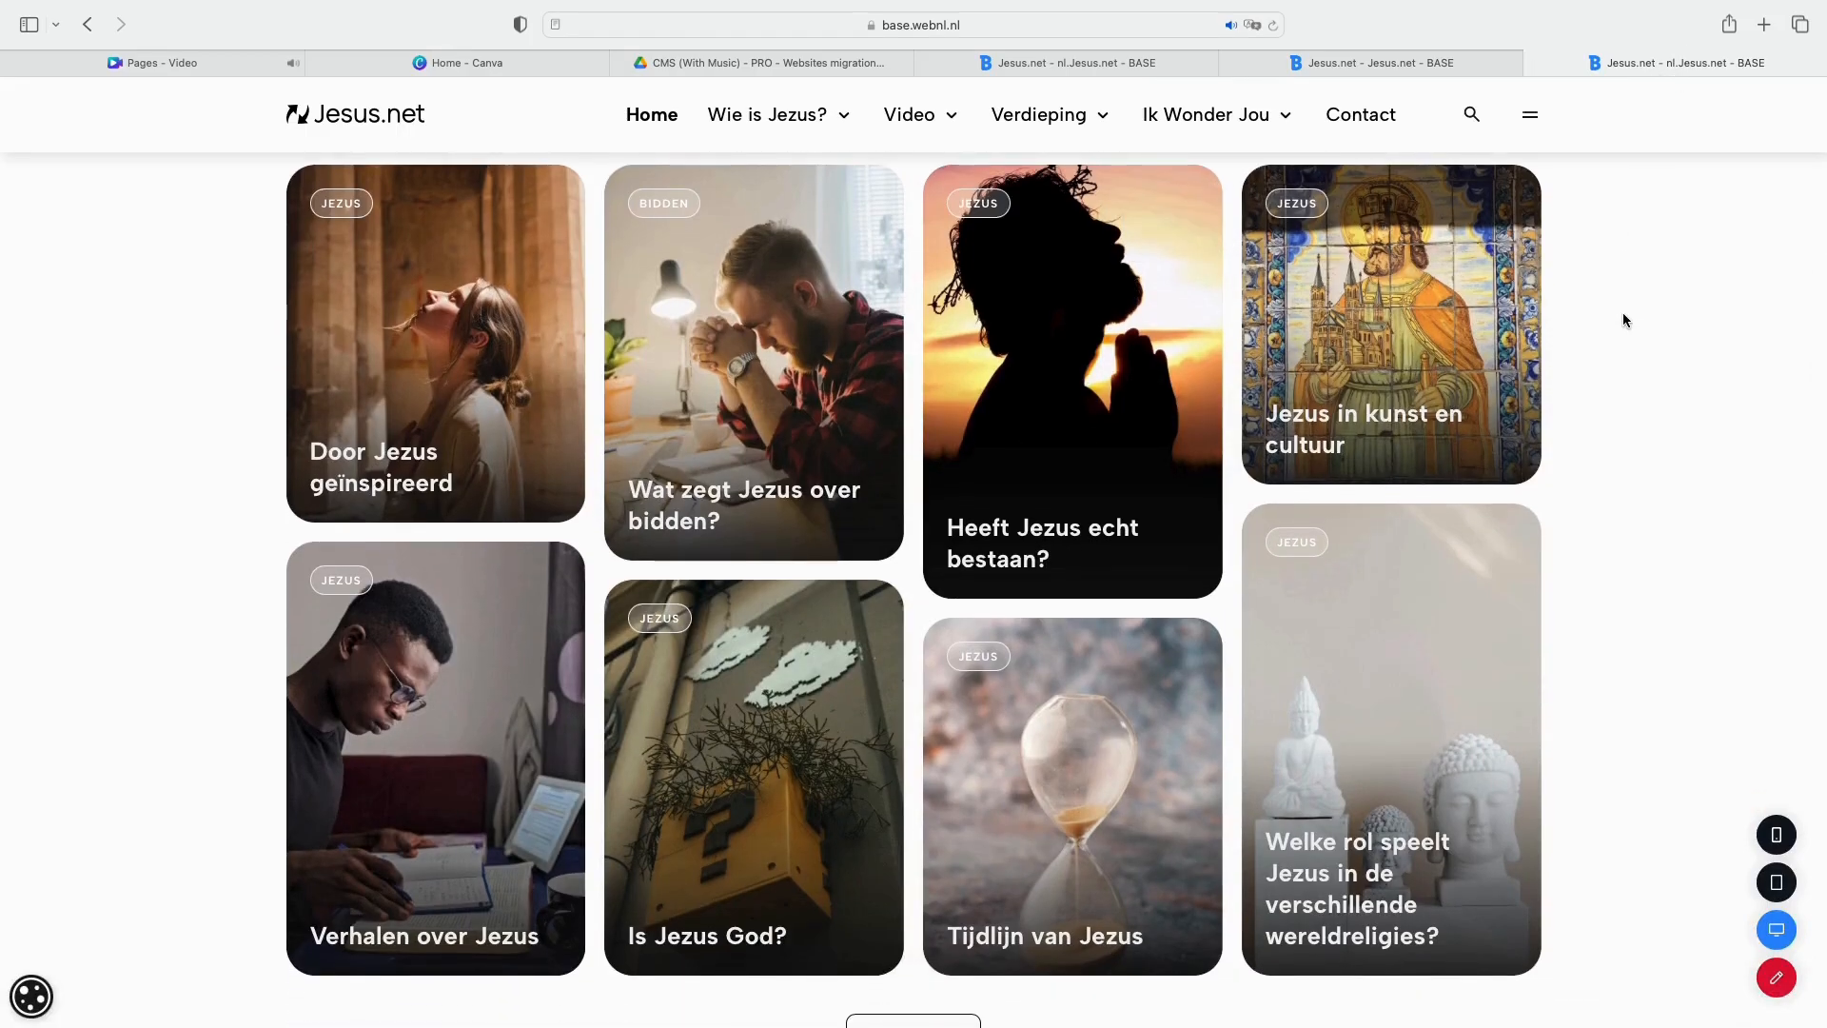
scroll(1623, 319, down, 4)
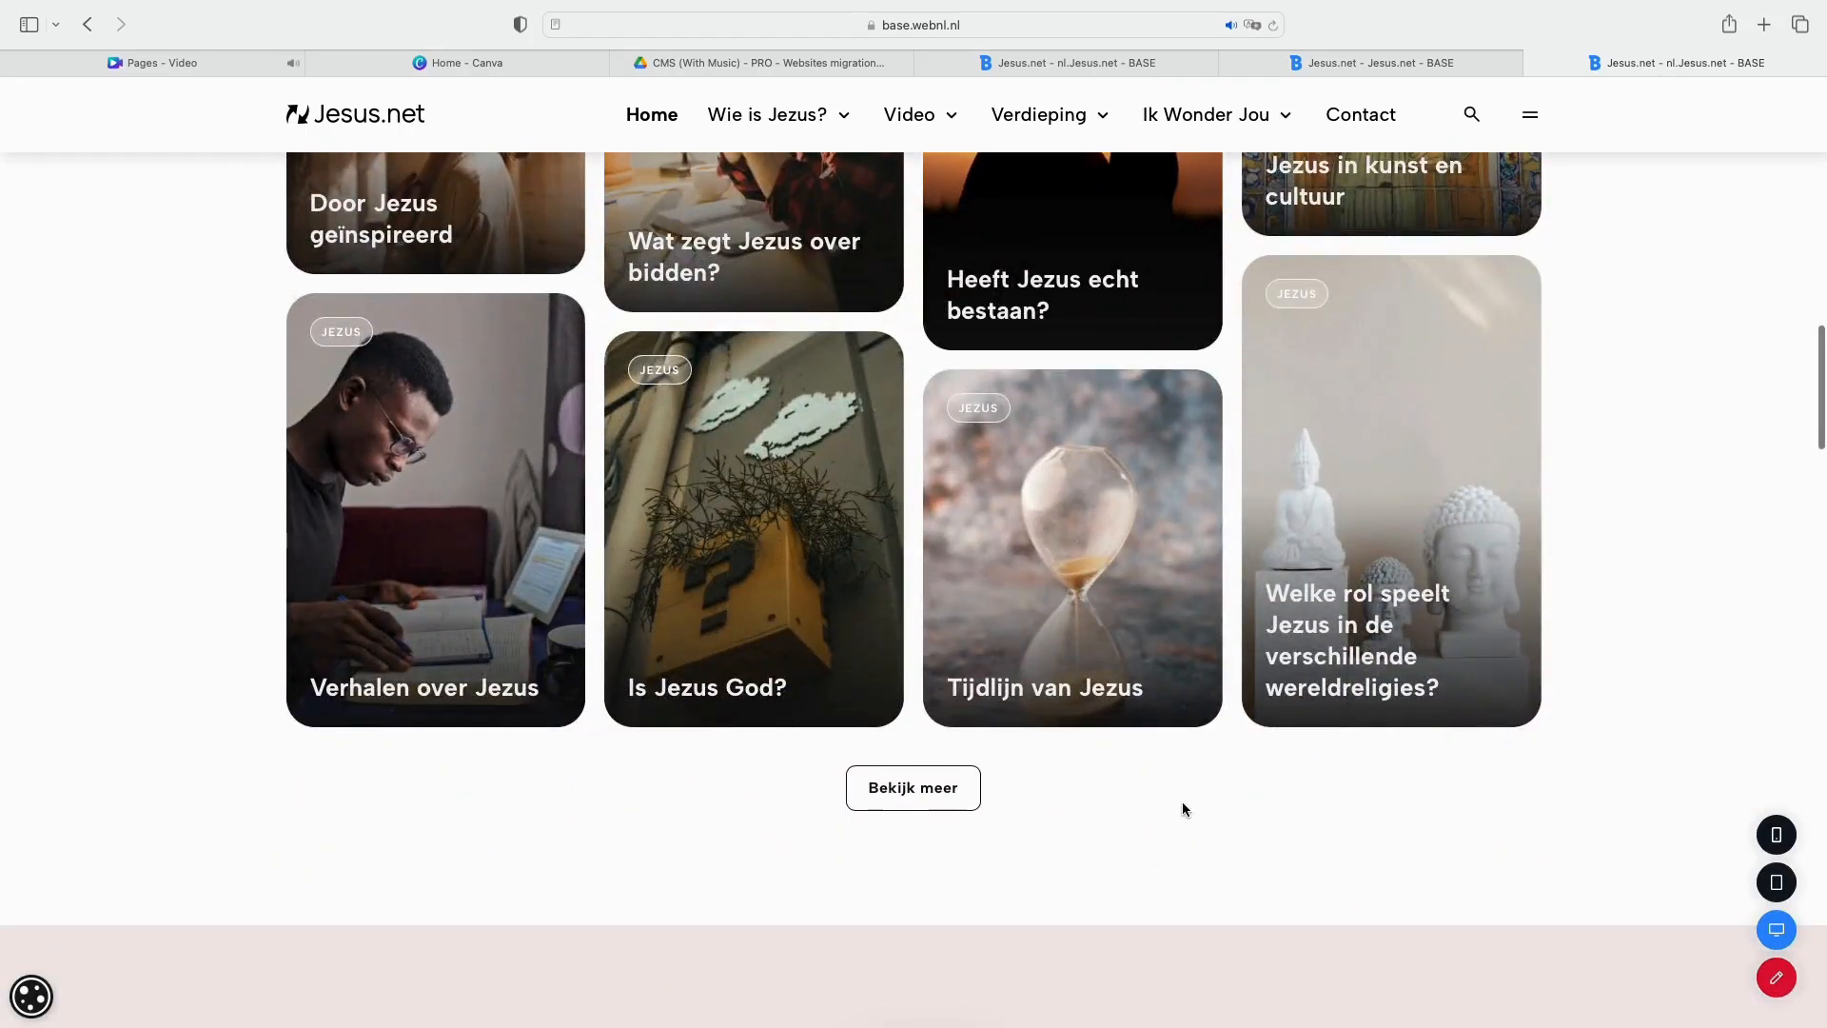
click(950, 799)
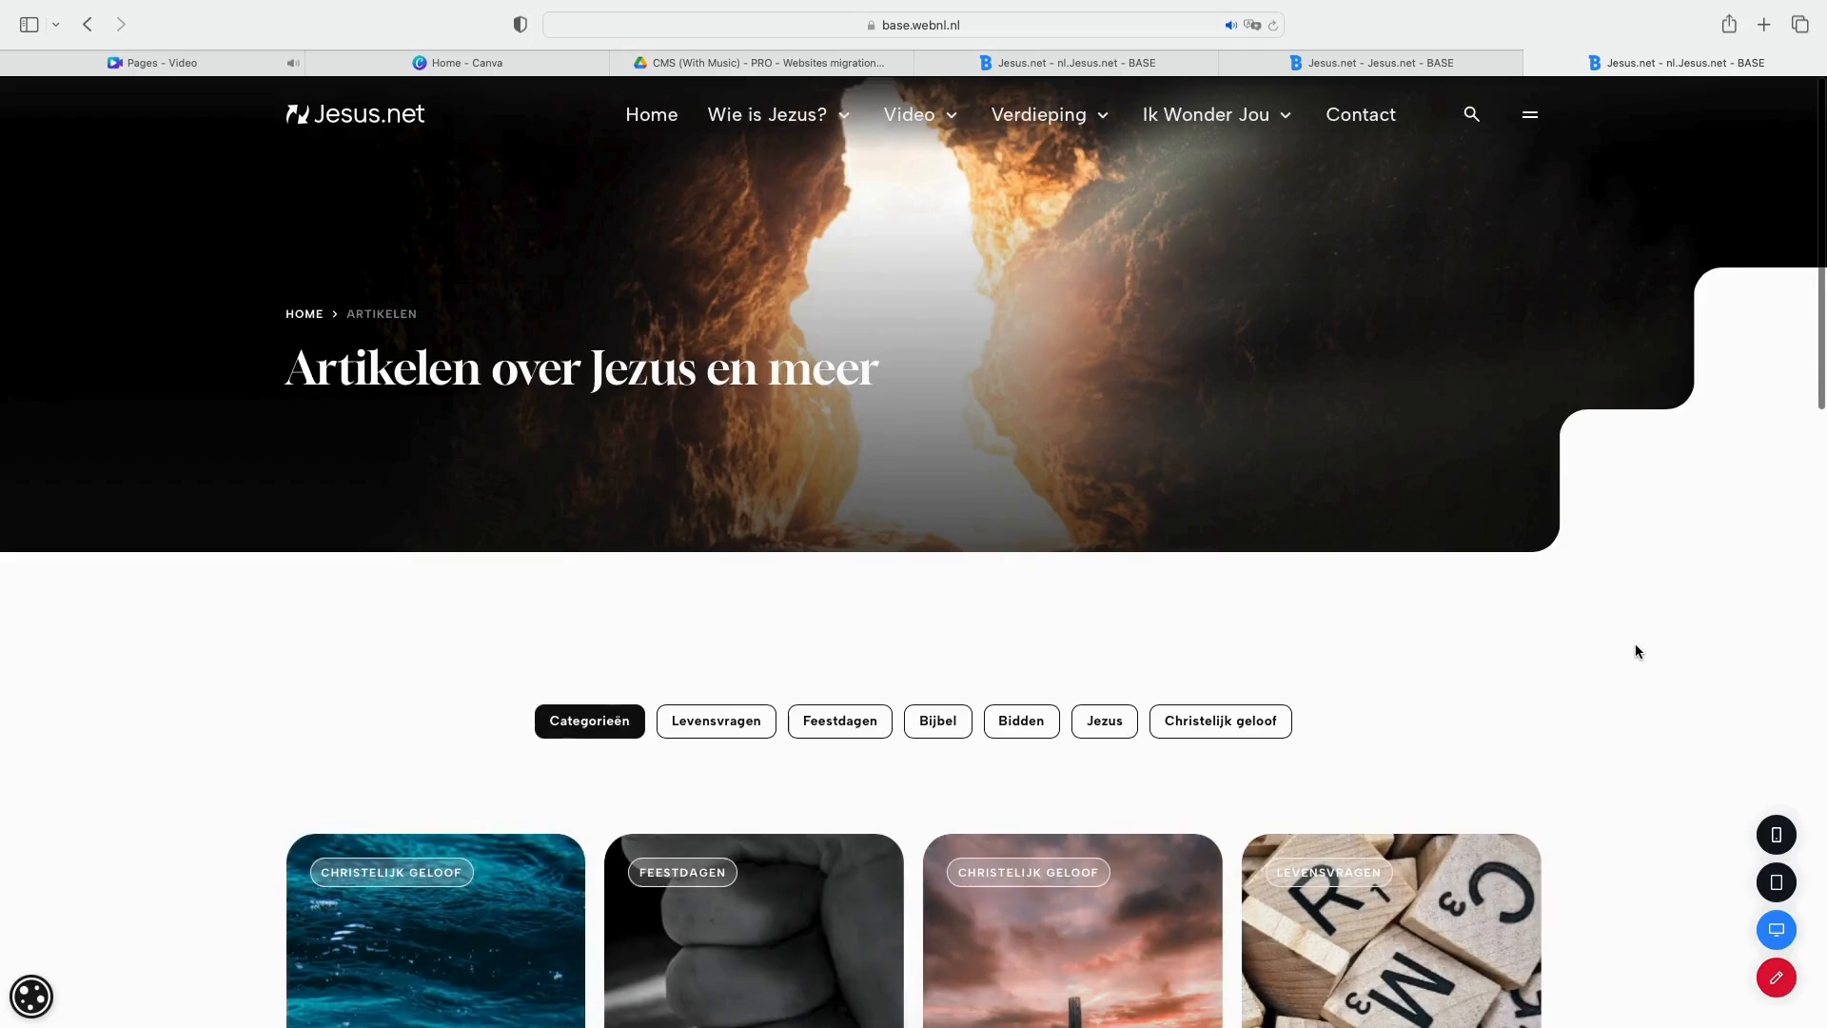
scroll(1634, 643, down, 3)
scroll(1634, 646, down, 7)
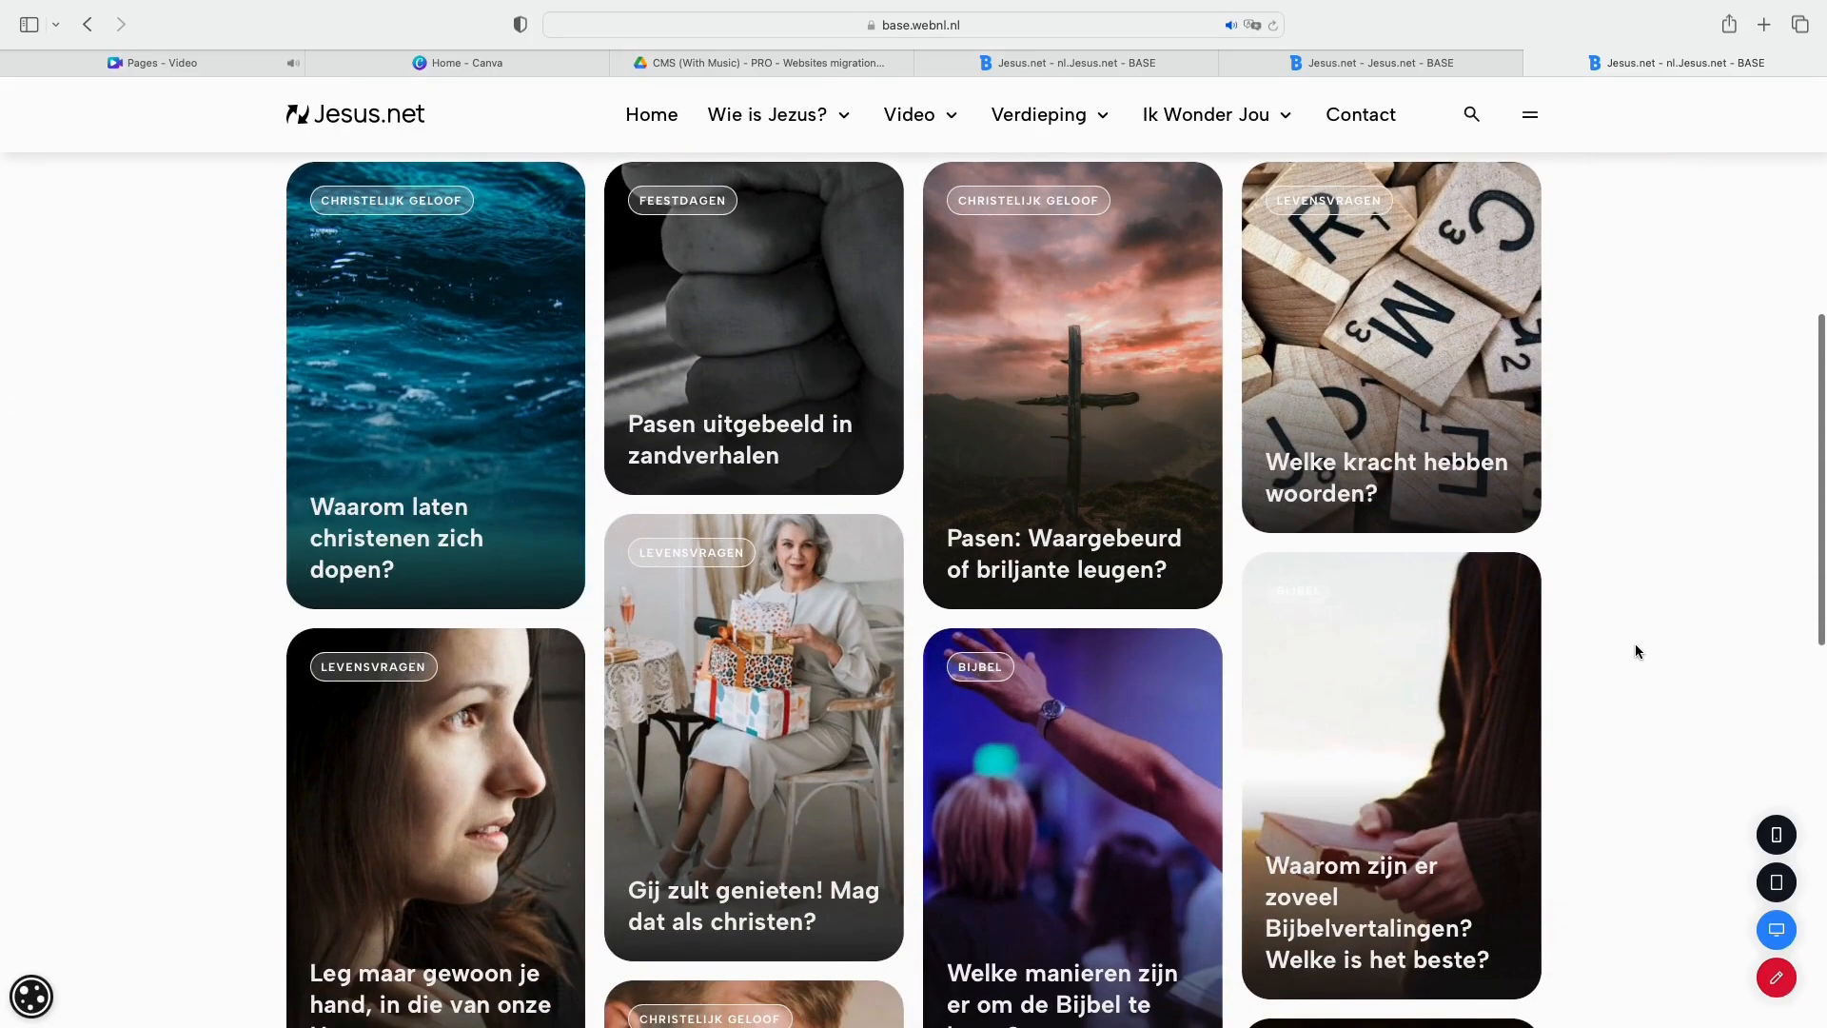
scroll(1635, 647, down, 4)
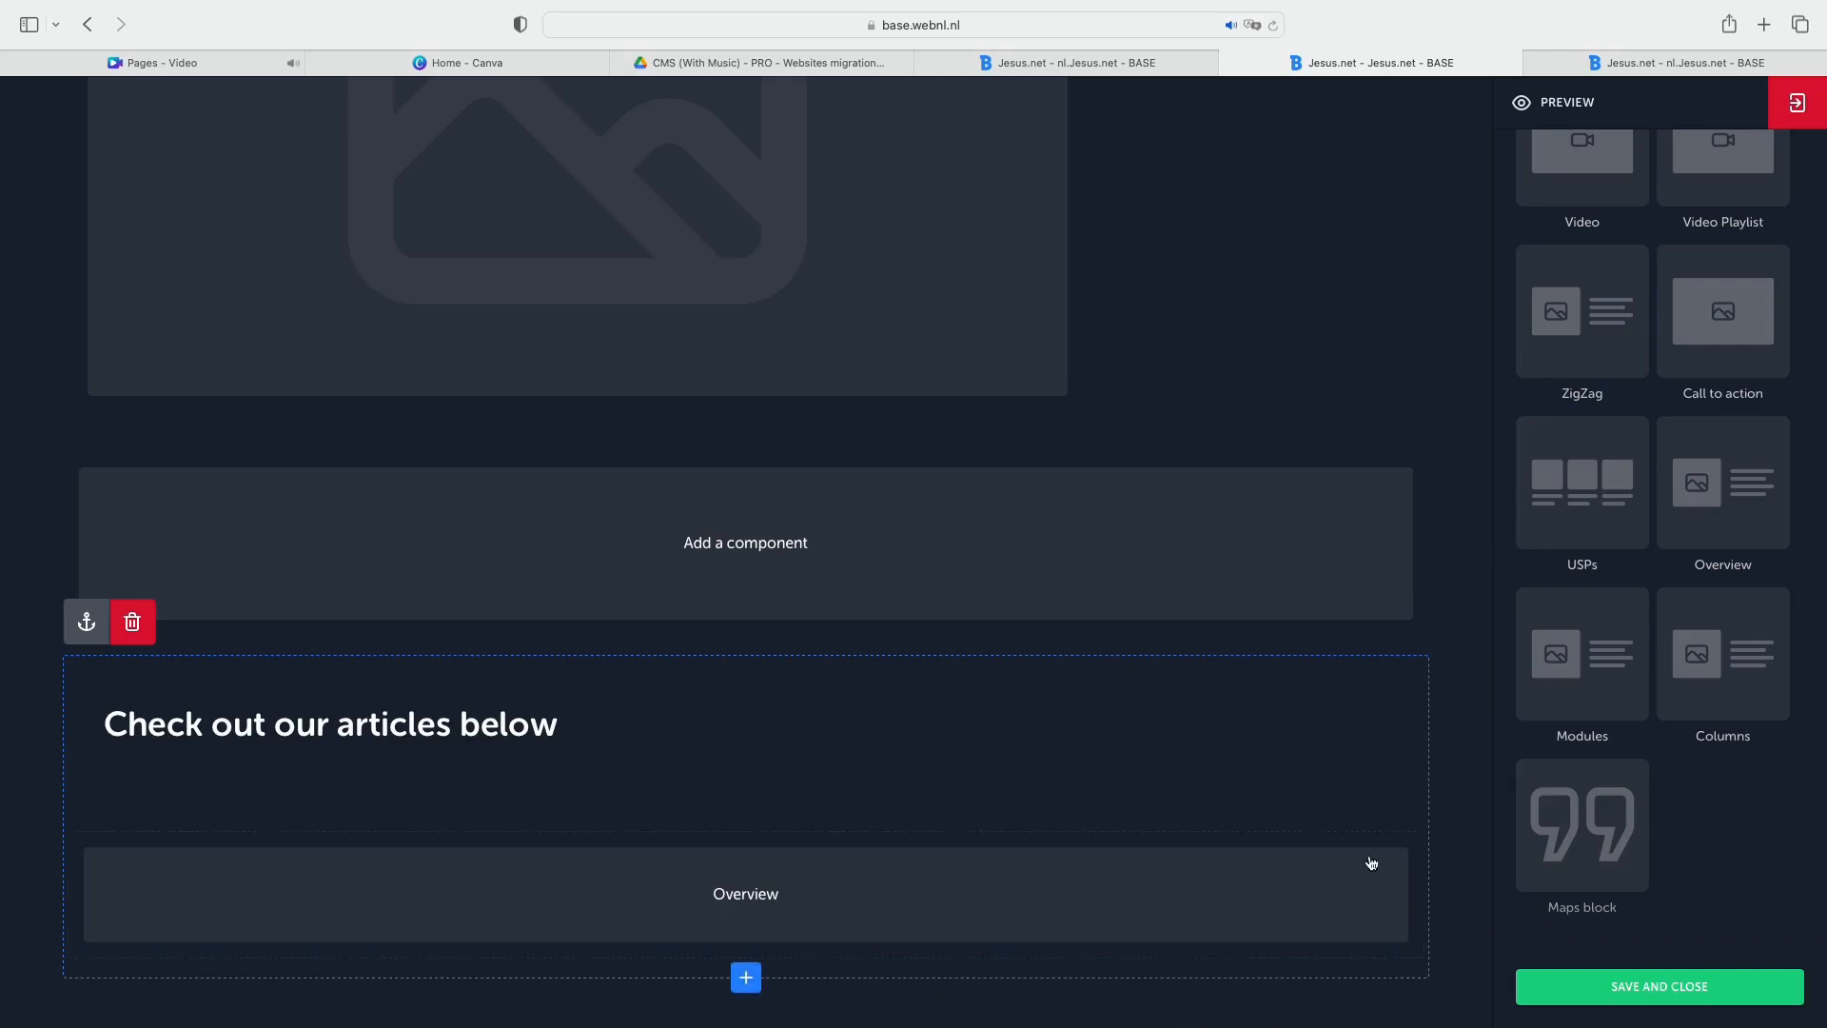
Add a Modules block below the articles overview and link the article "What is fasting?" with the module kept on Articles.
click(1570, 645)
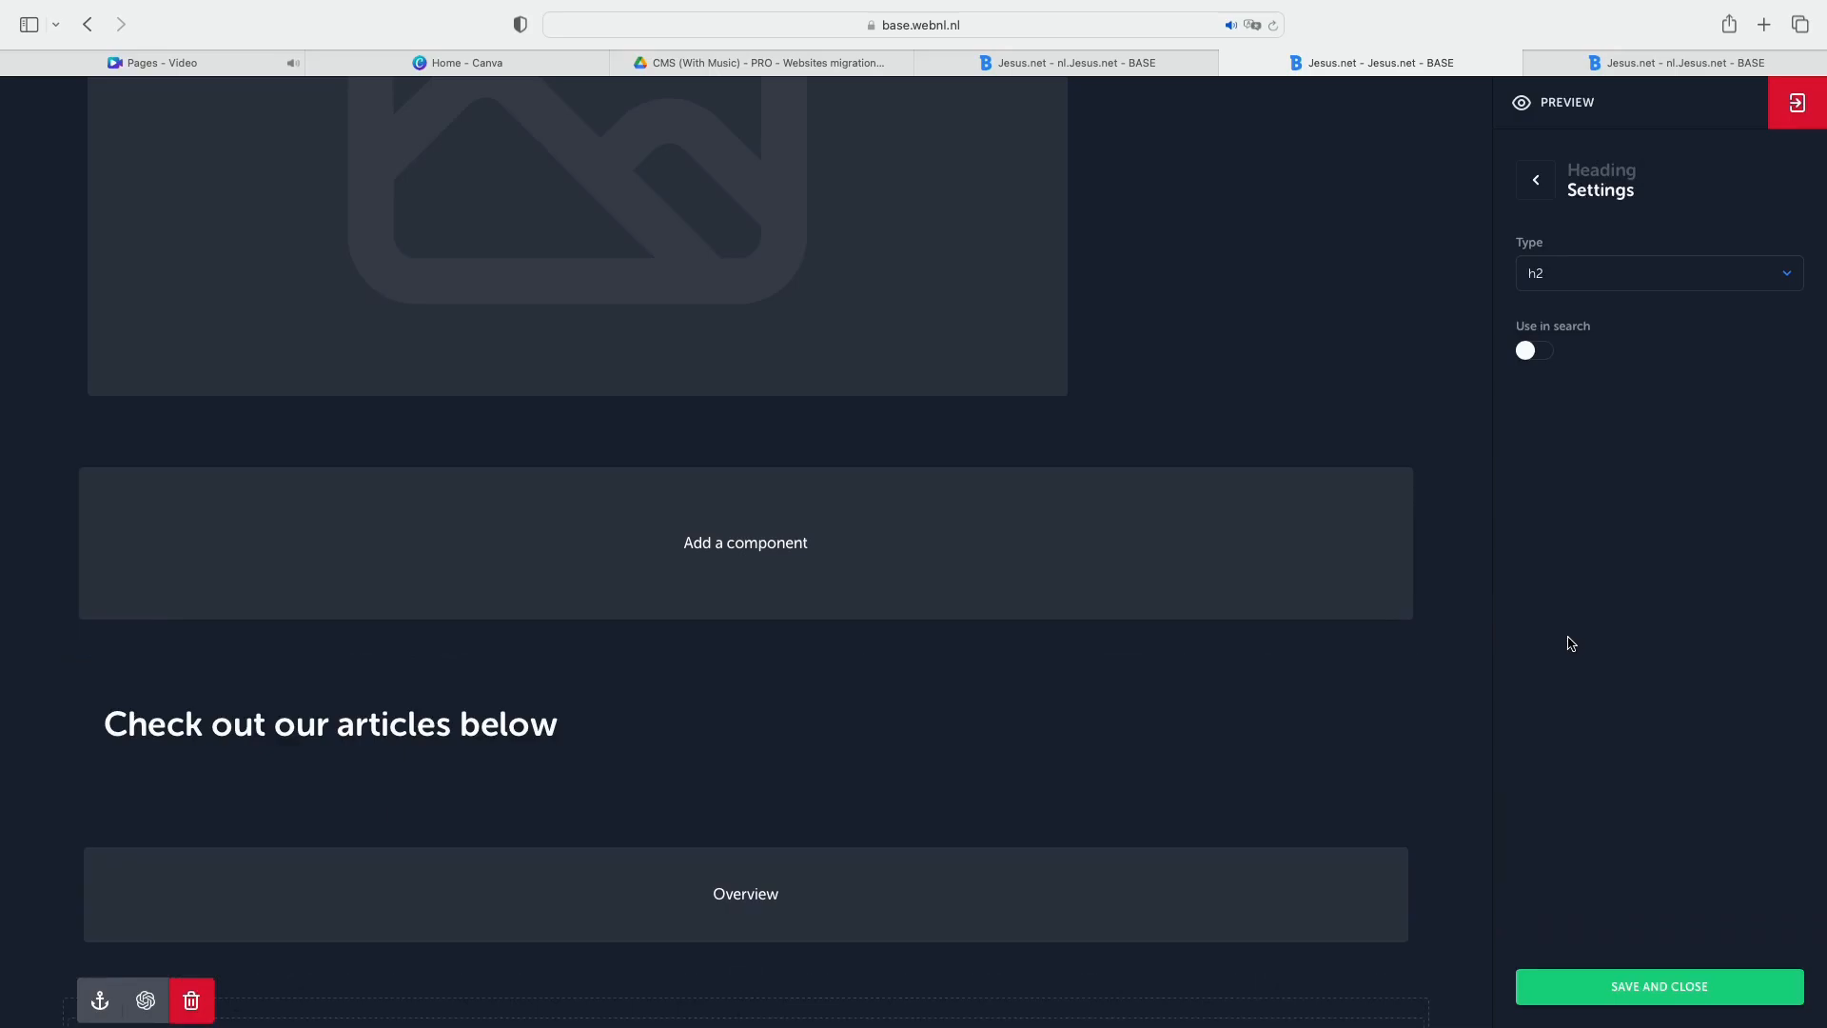
scroll(990, 906, down, 5)
click(656, 856)
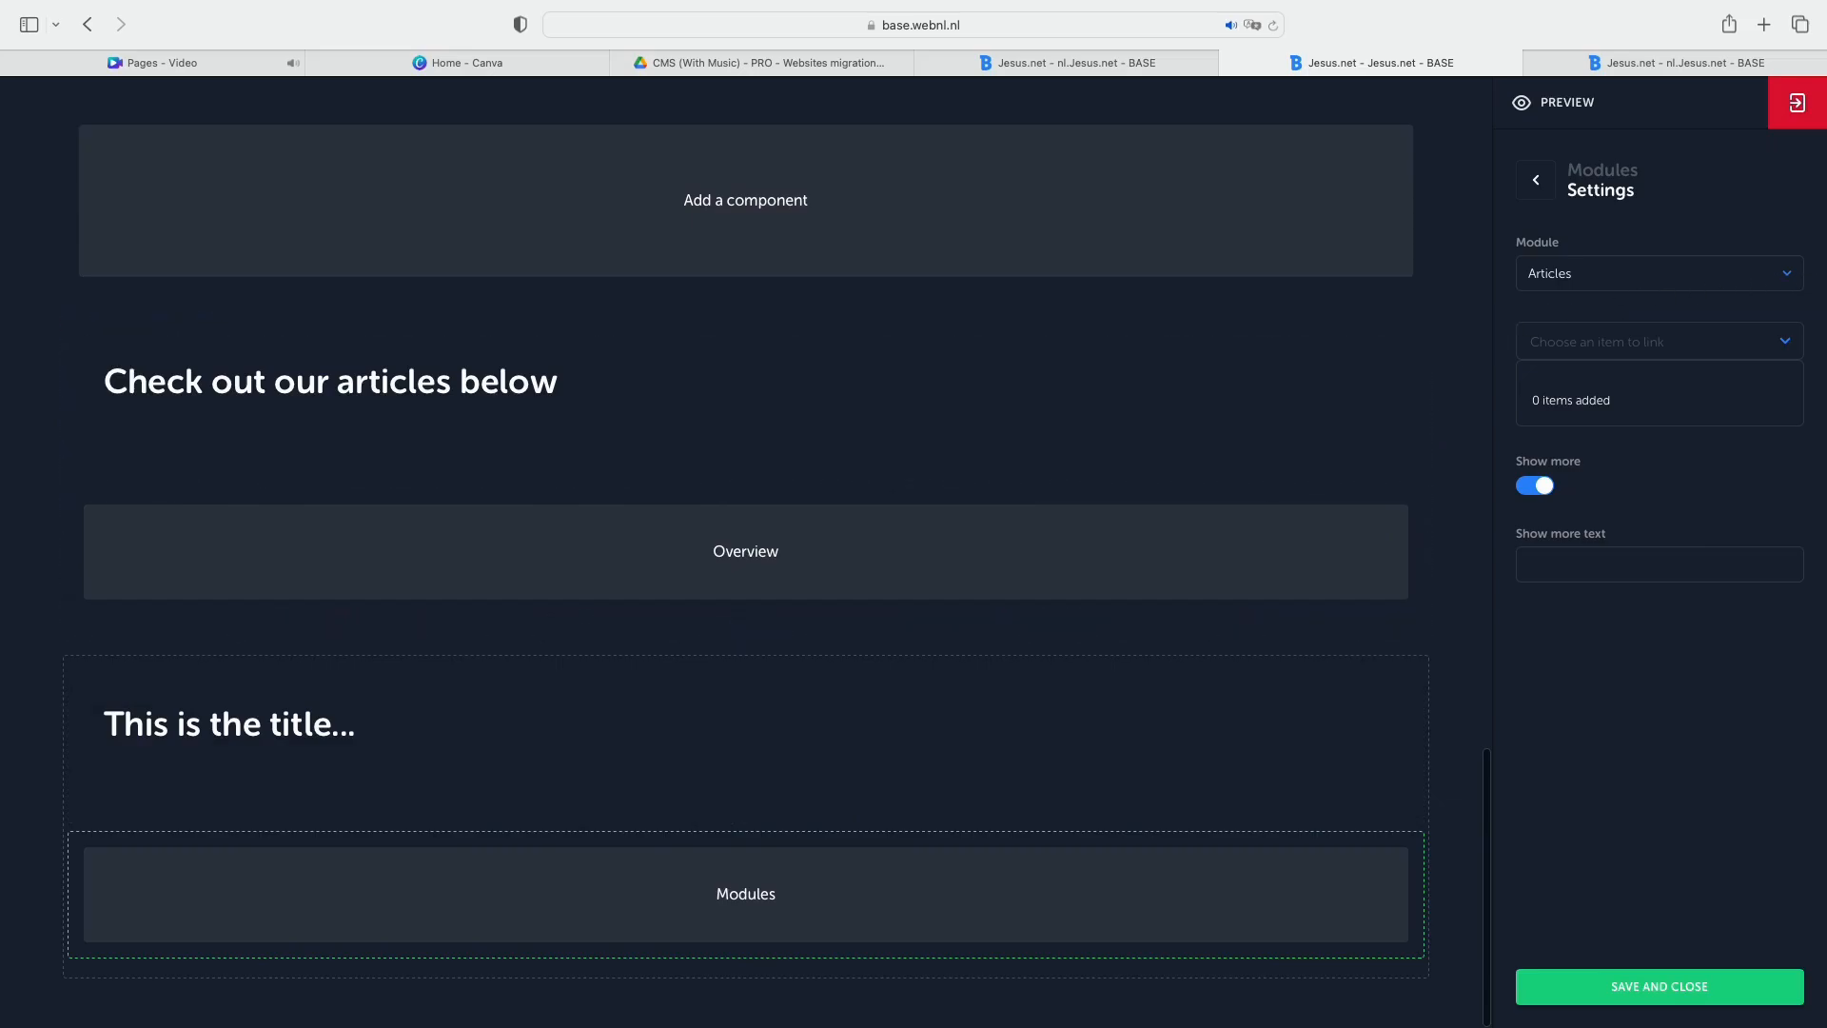
click(1783, 278)
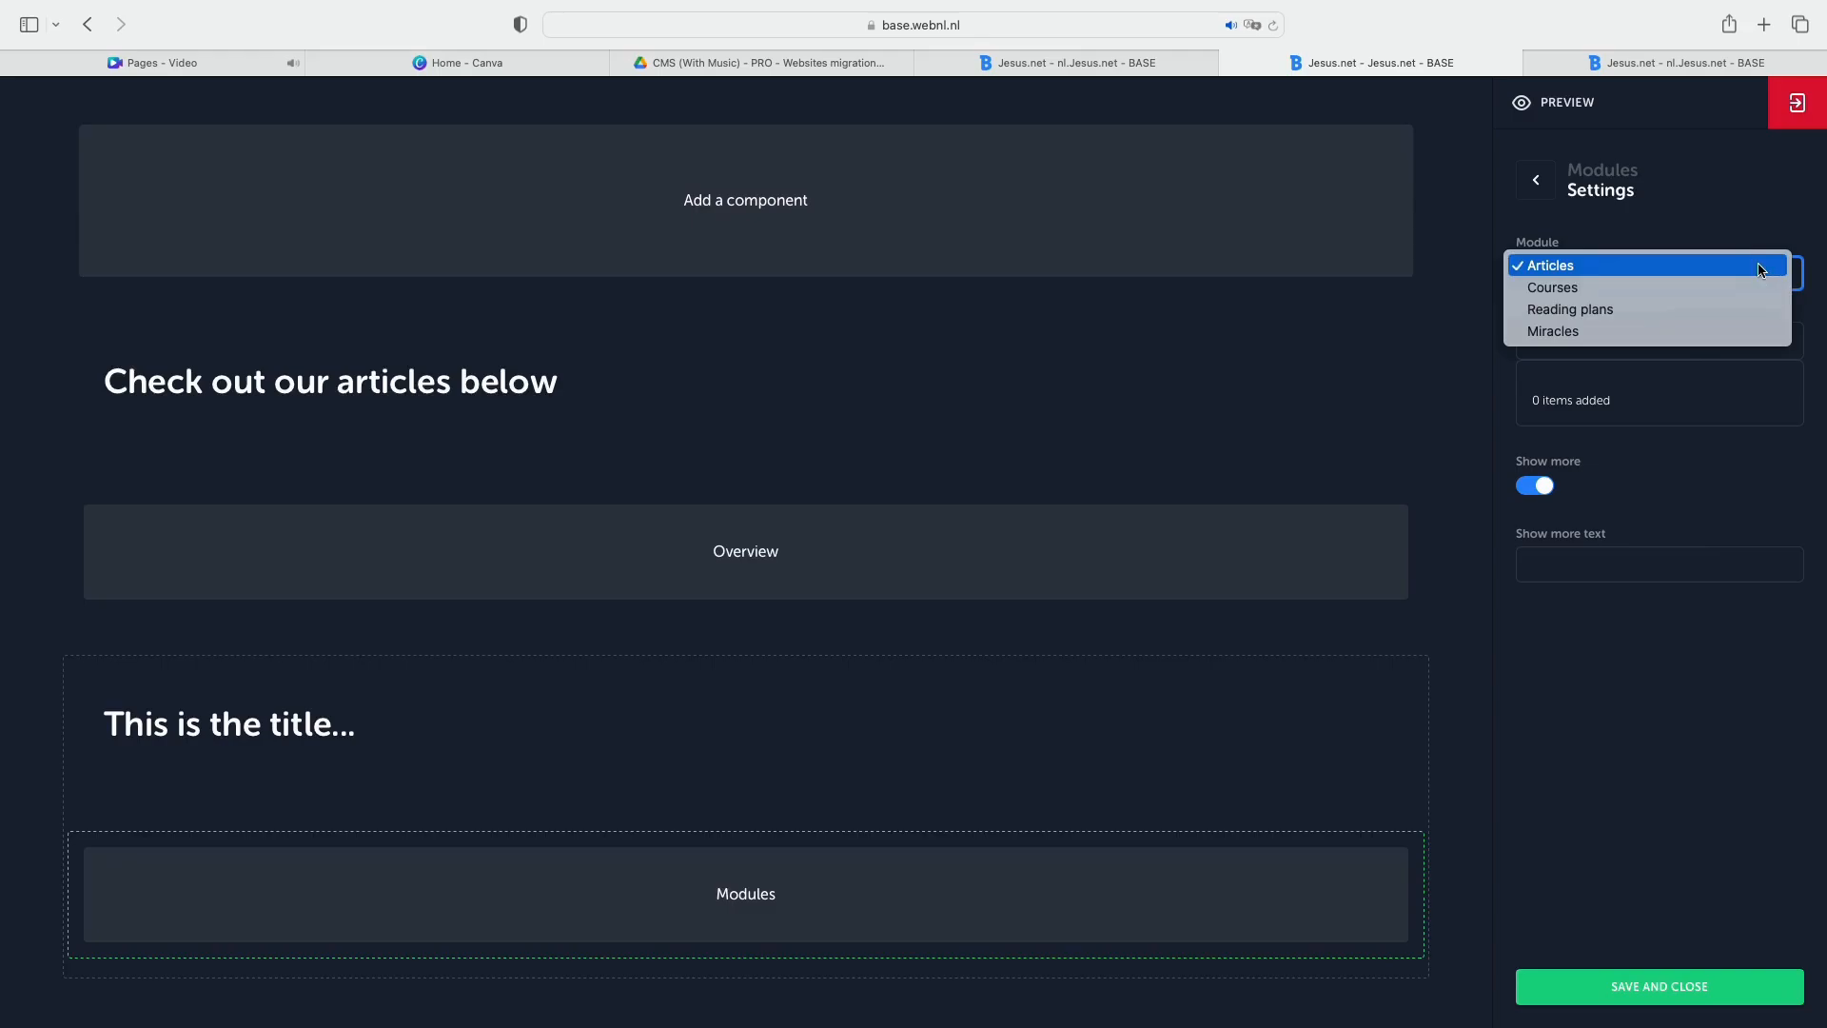
click(1771, 278)
click(1765, 340)
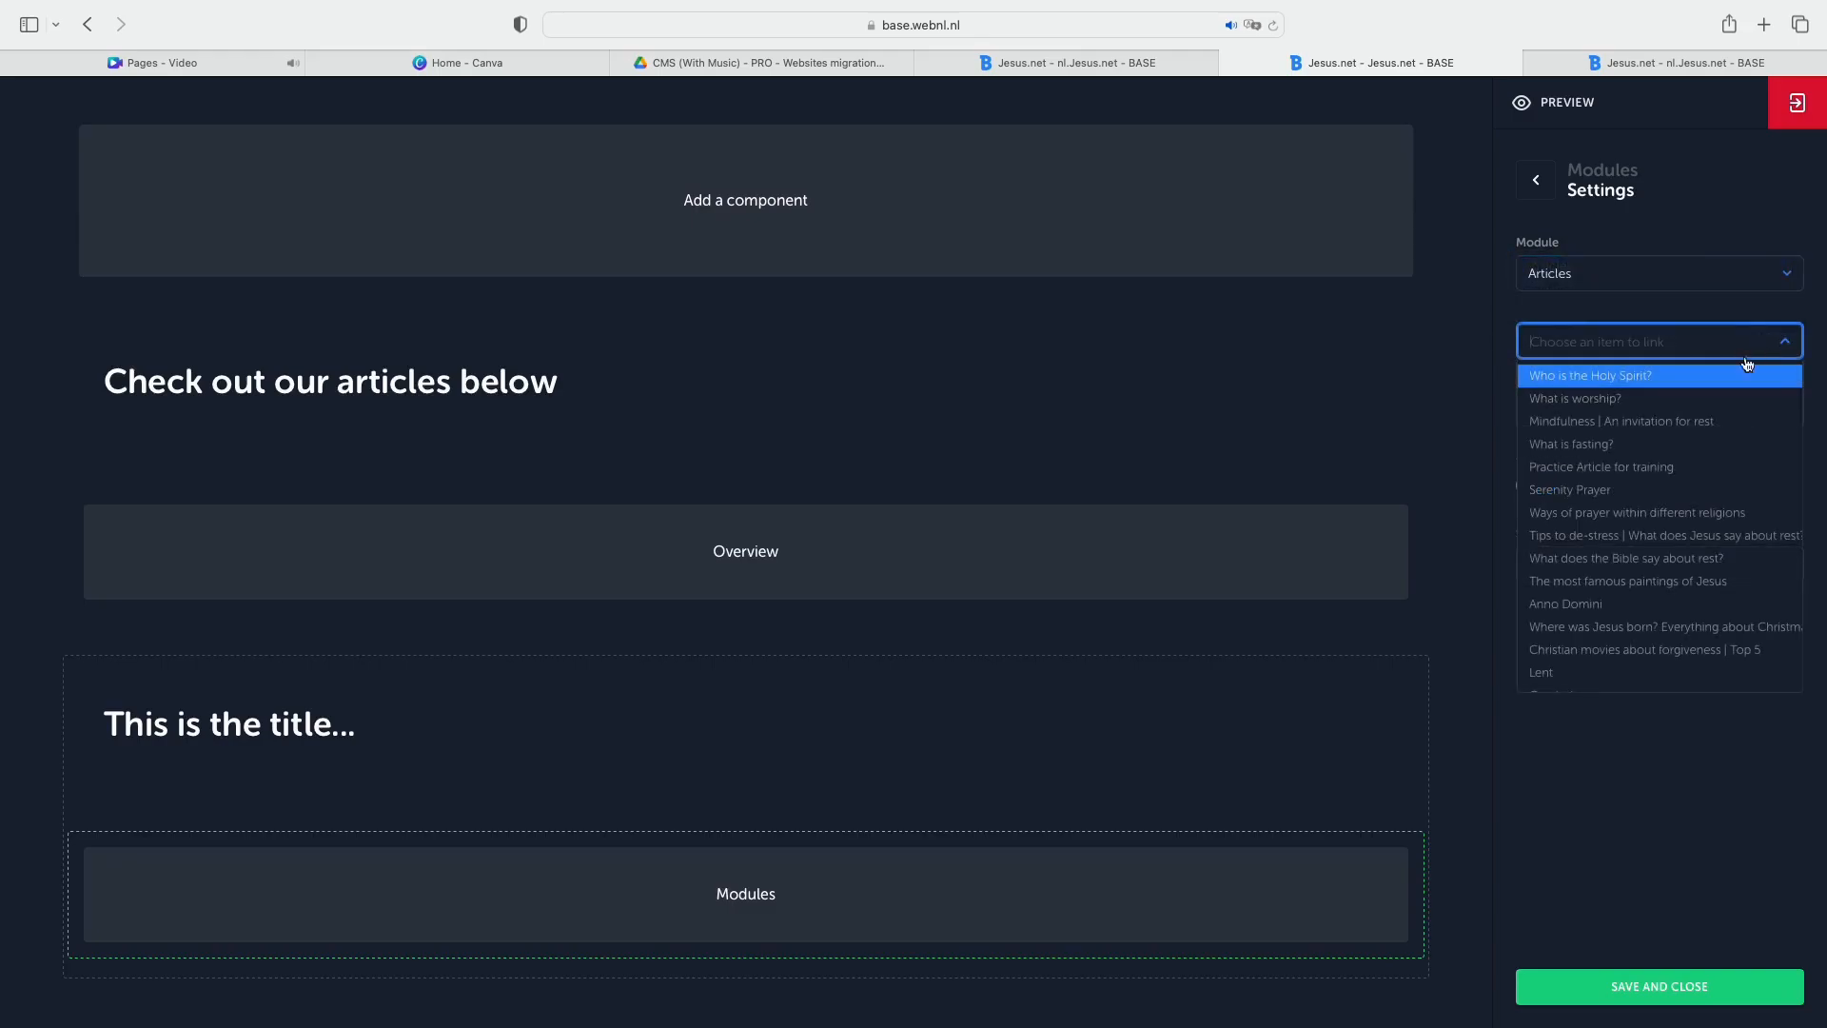
click(1623, 455)
Inspect the Modules block's Show more switch, Show more text and list of linkable articles.
click(1540, 512)
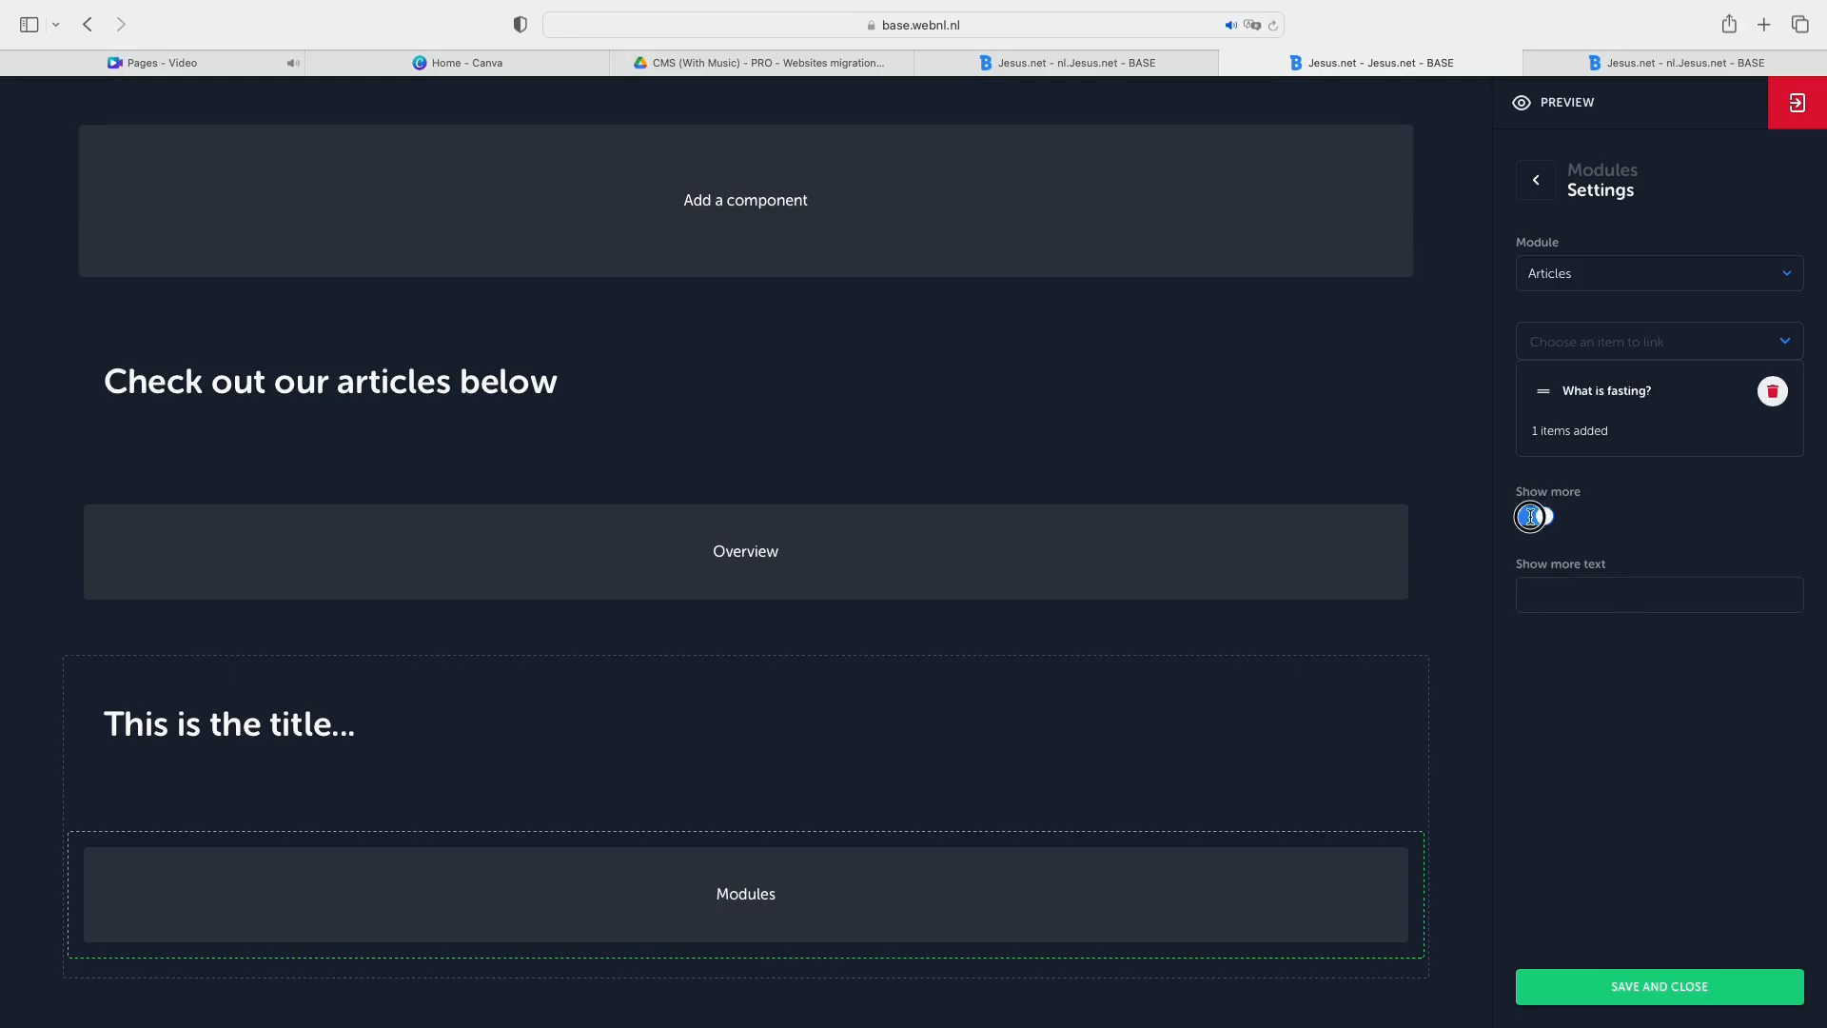
click(1533, 519)
click(1593, 591)
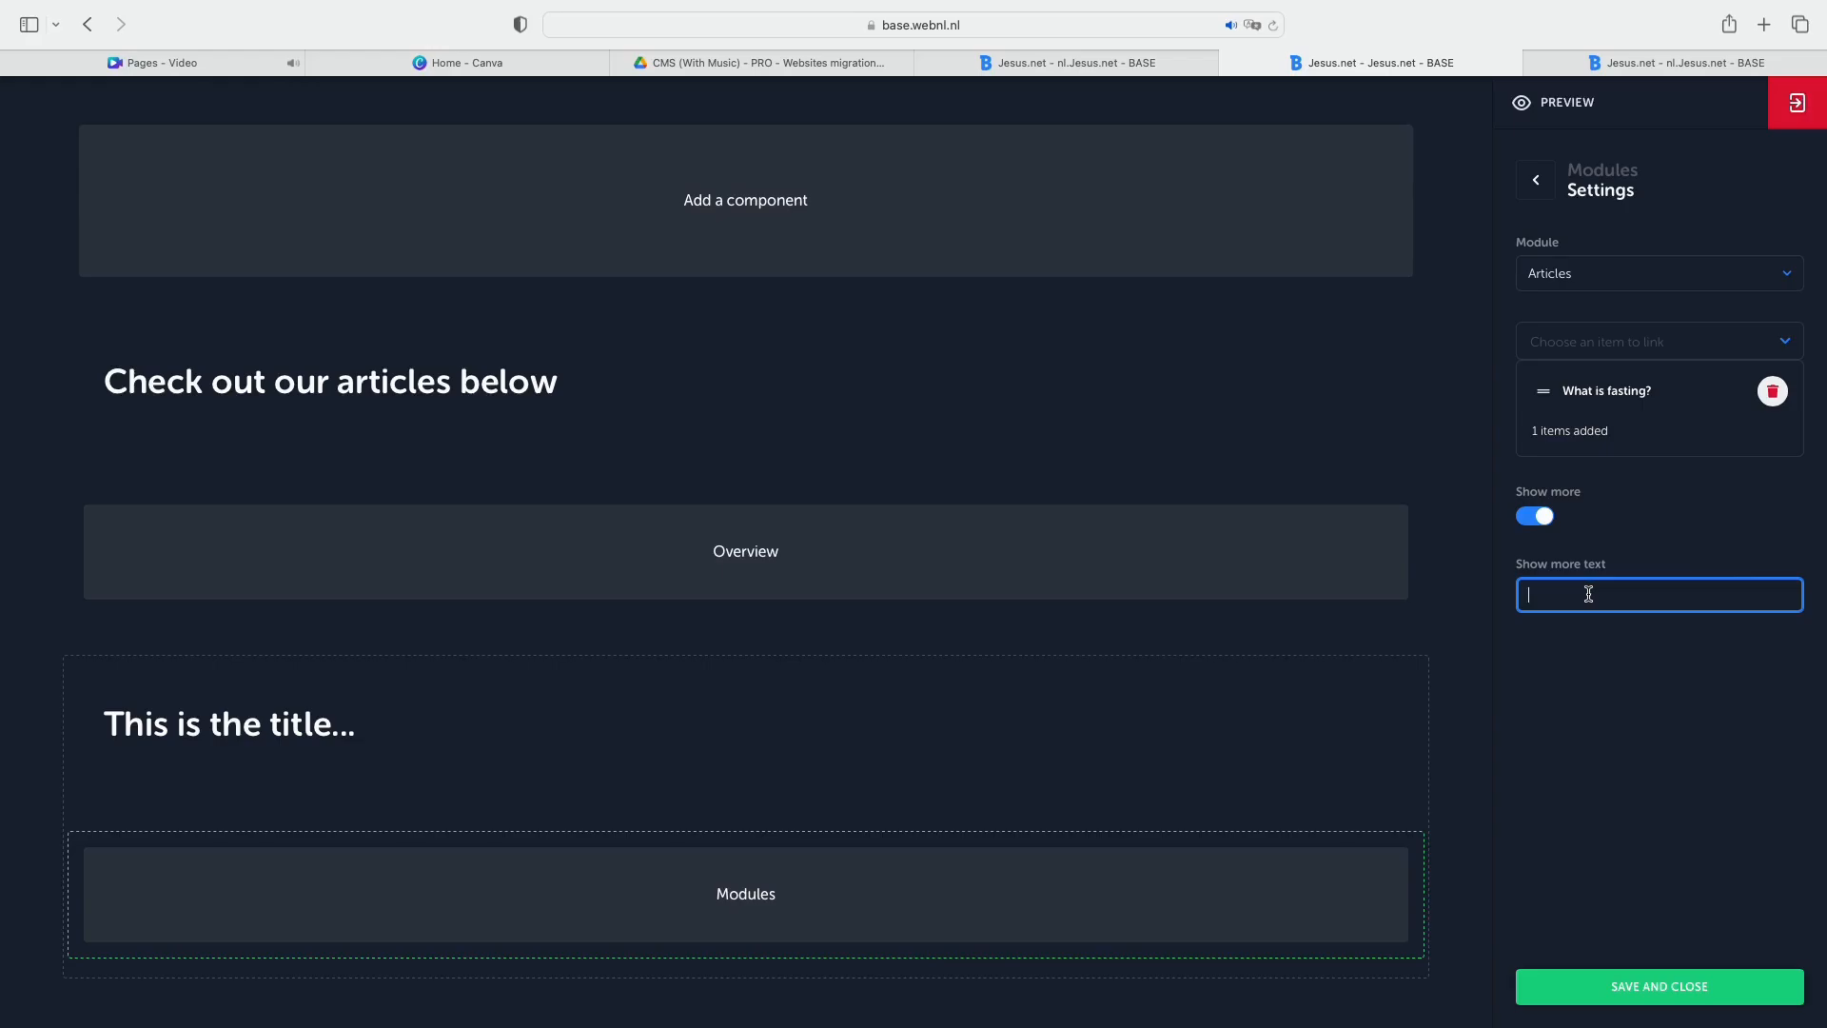
click(1745, 342)
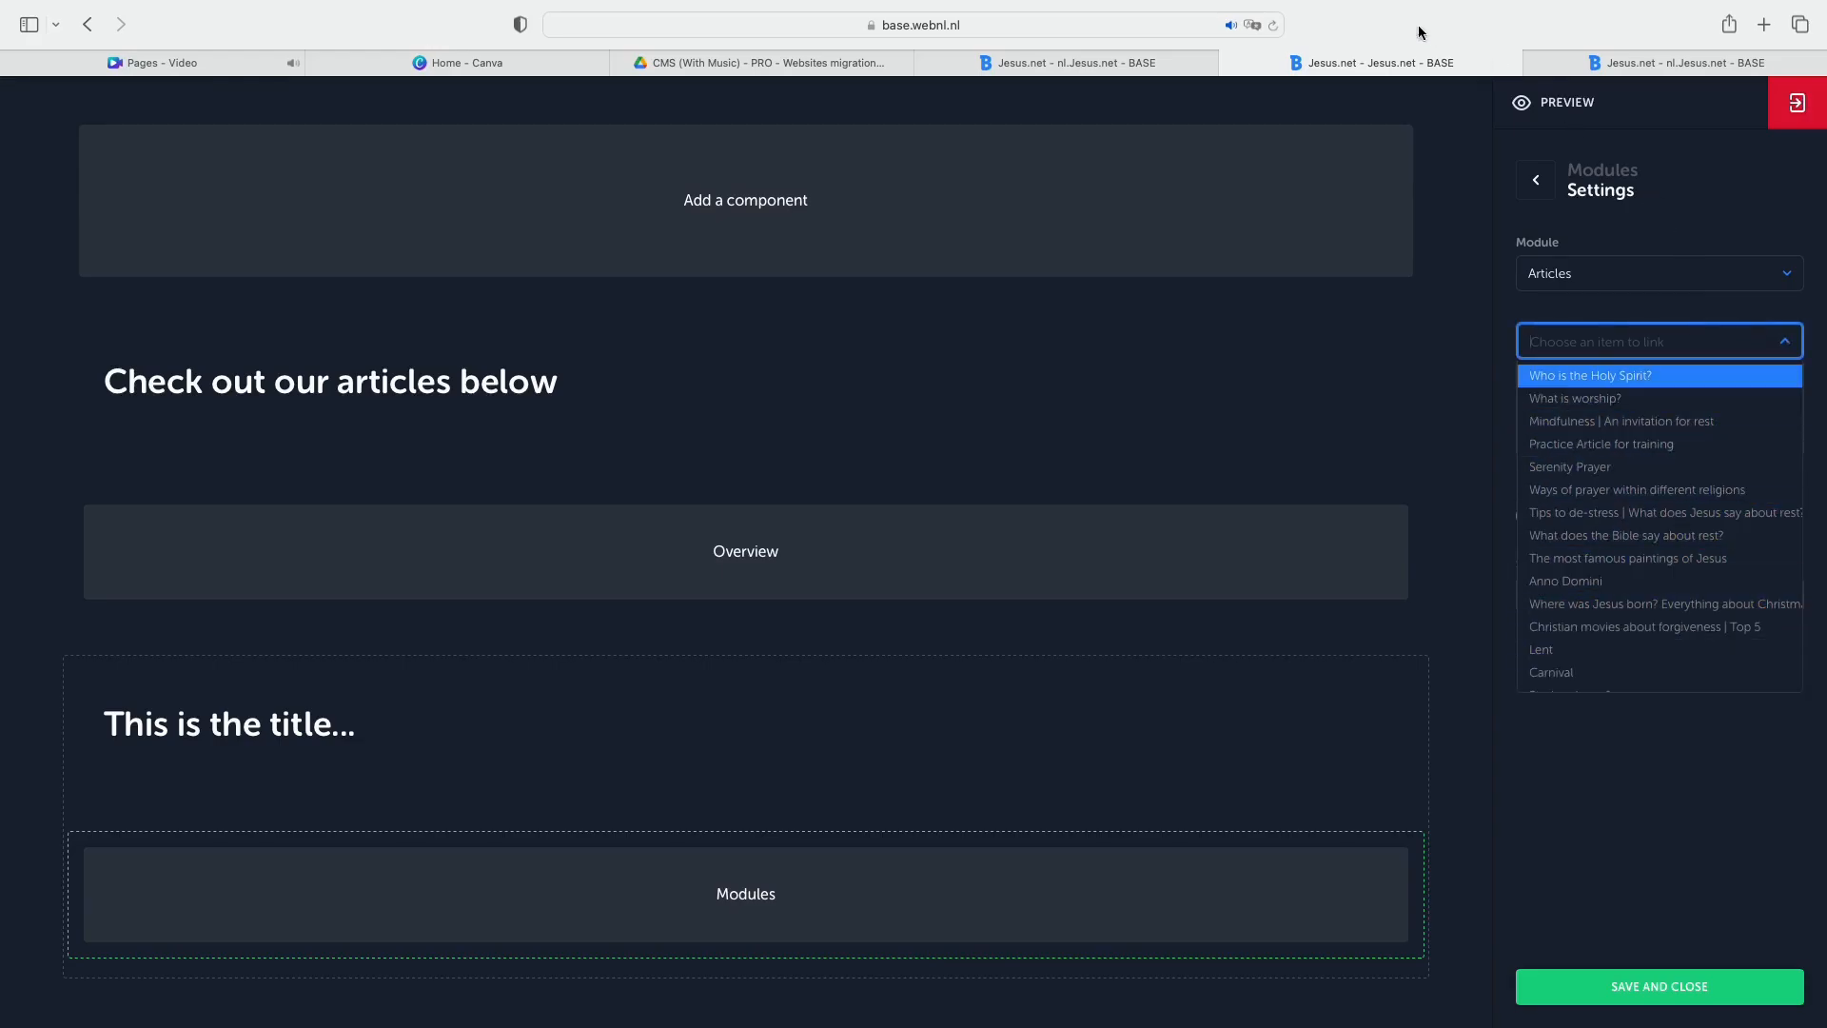
Switch to the last nl.Jesus.net browser tab and examine the article modules under "Meer artikelen over Jezus" and on the "Feestdagen rondom Jezus" page.
click(1694, 61)
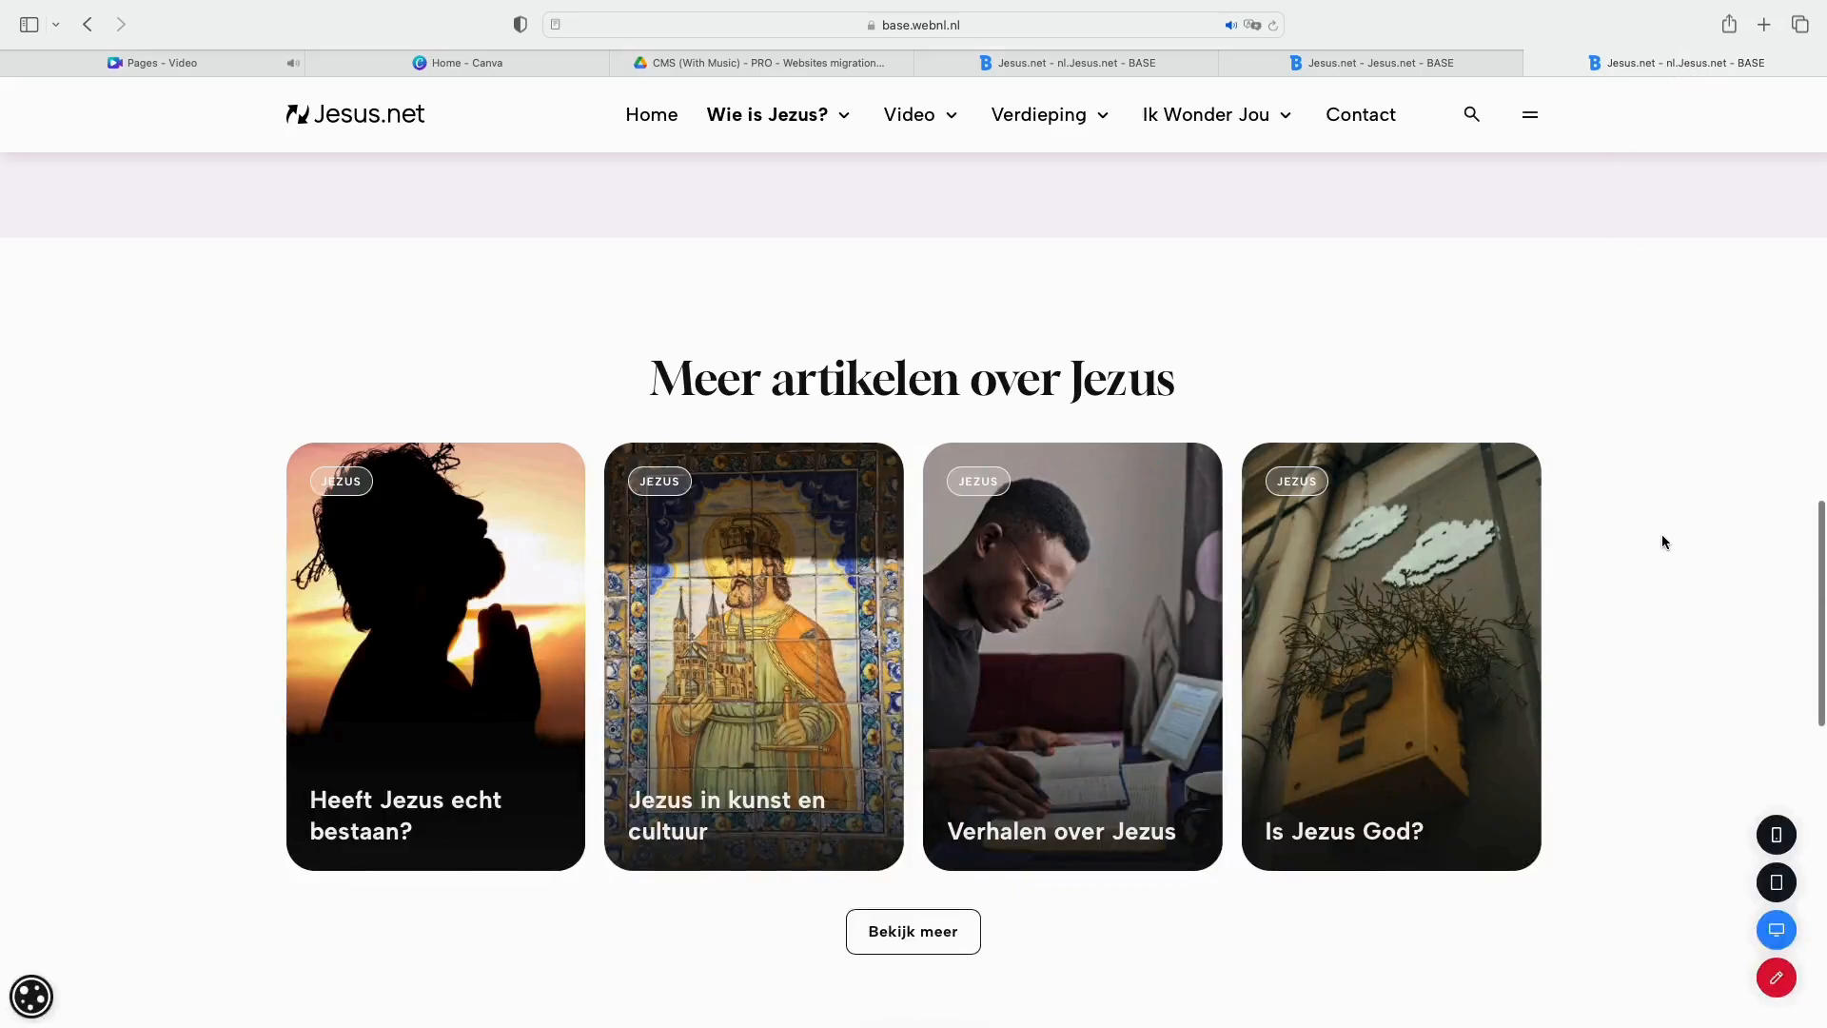
scroll(1661, 531, down, 3)
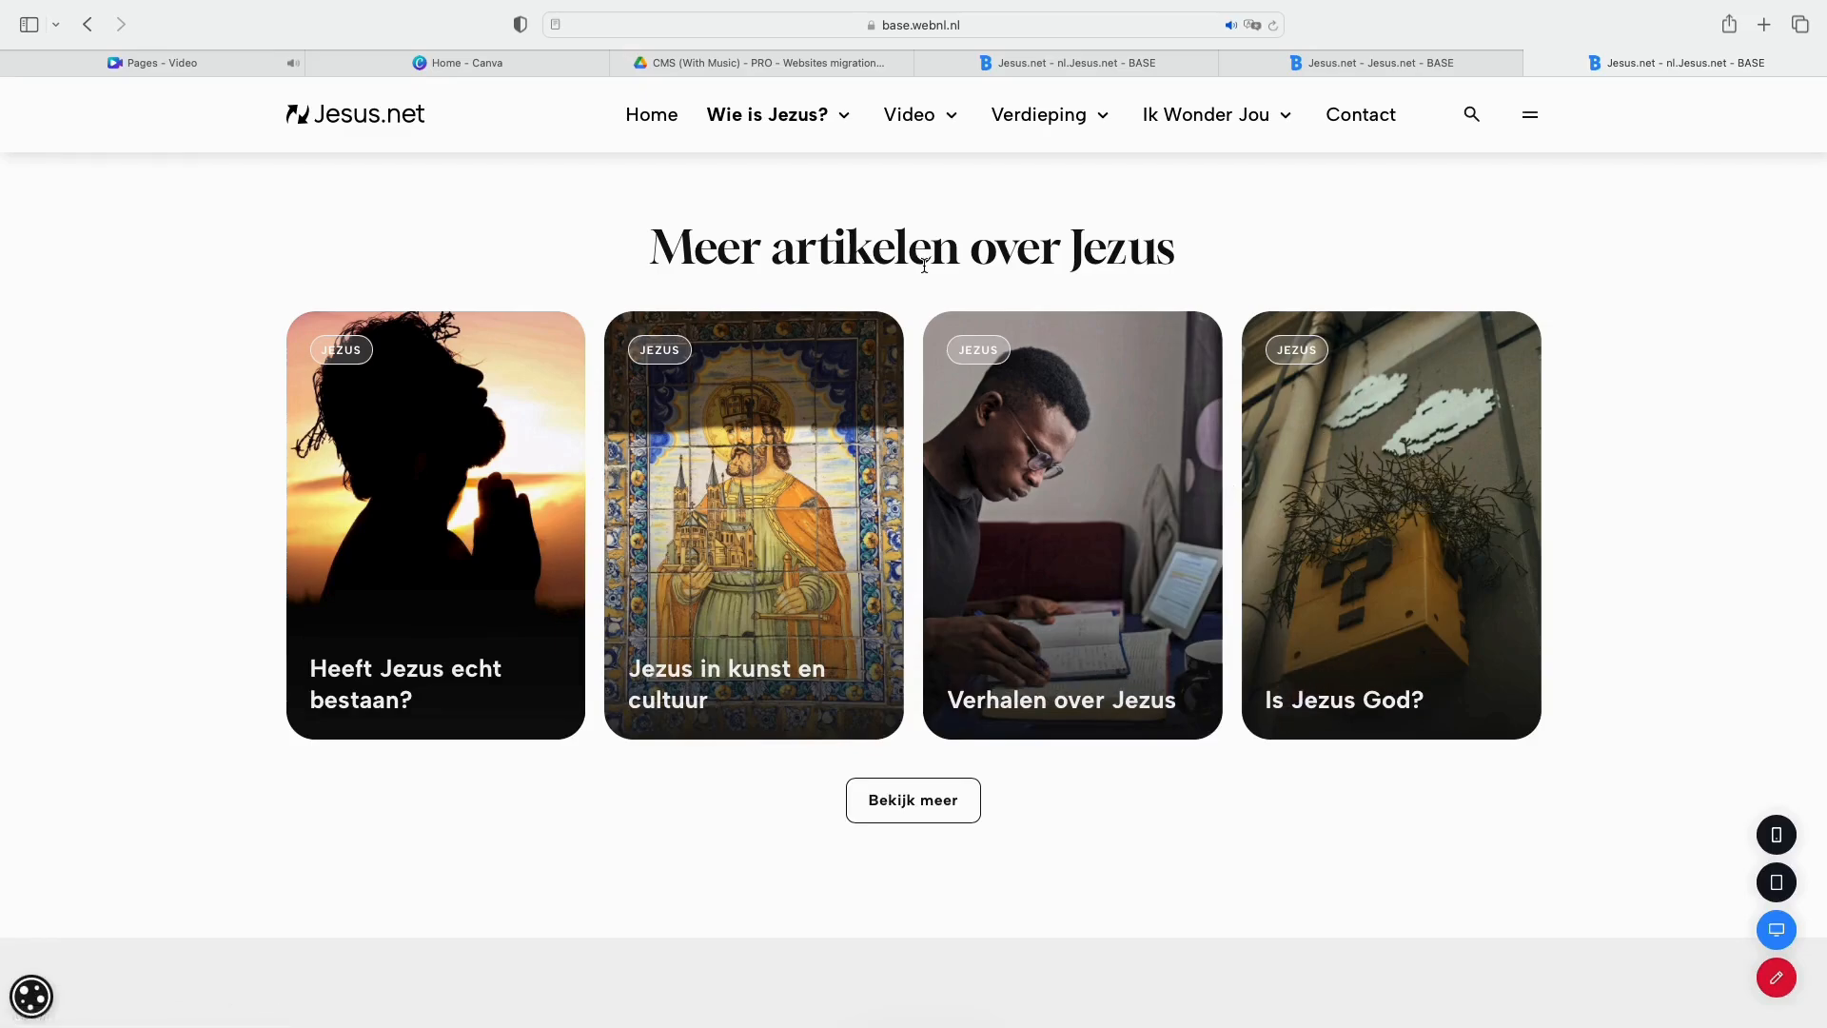
mouse_move(844, 128)
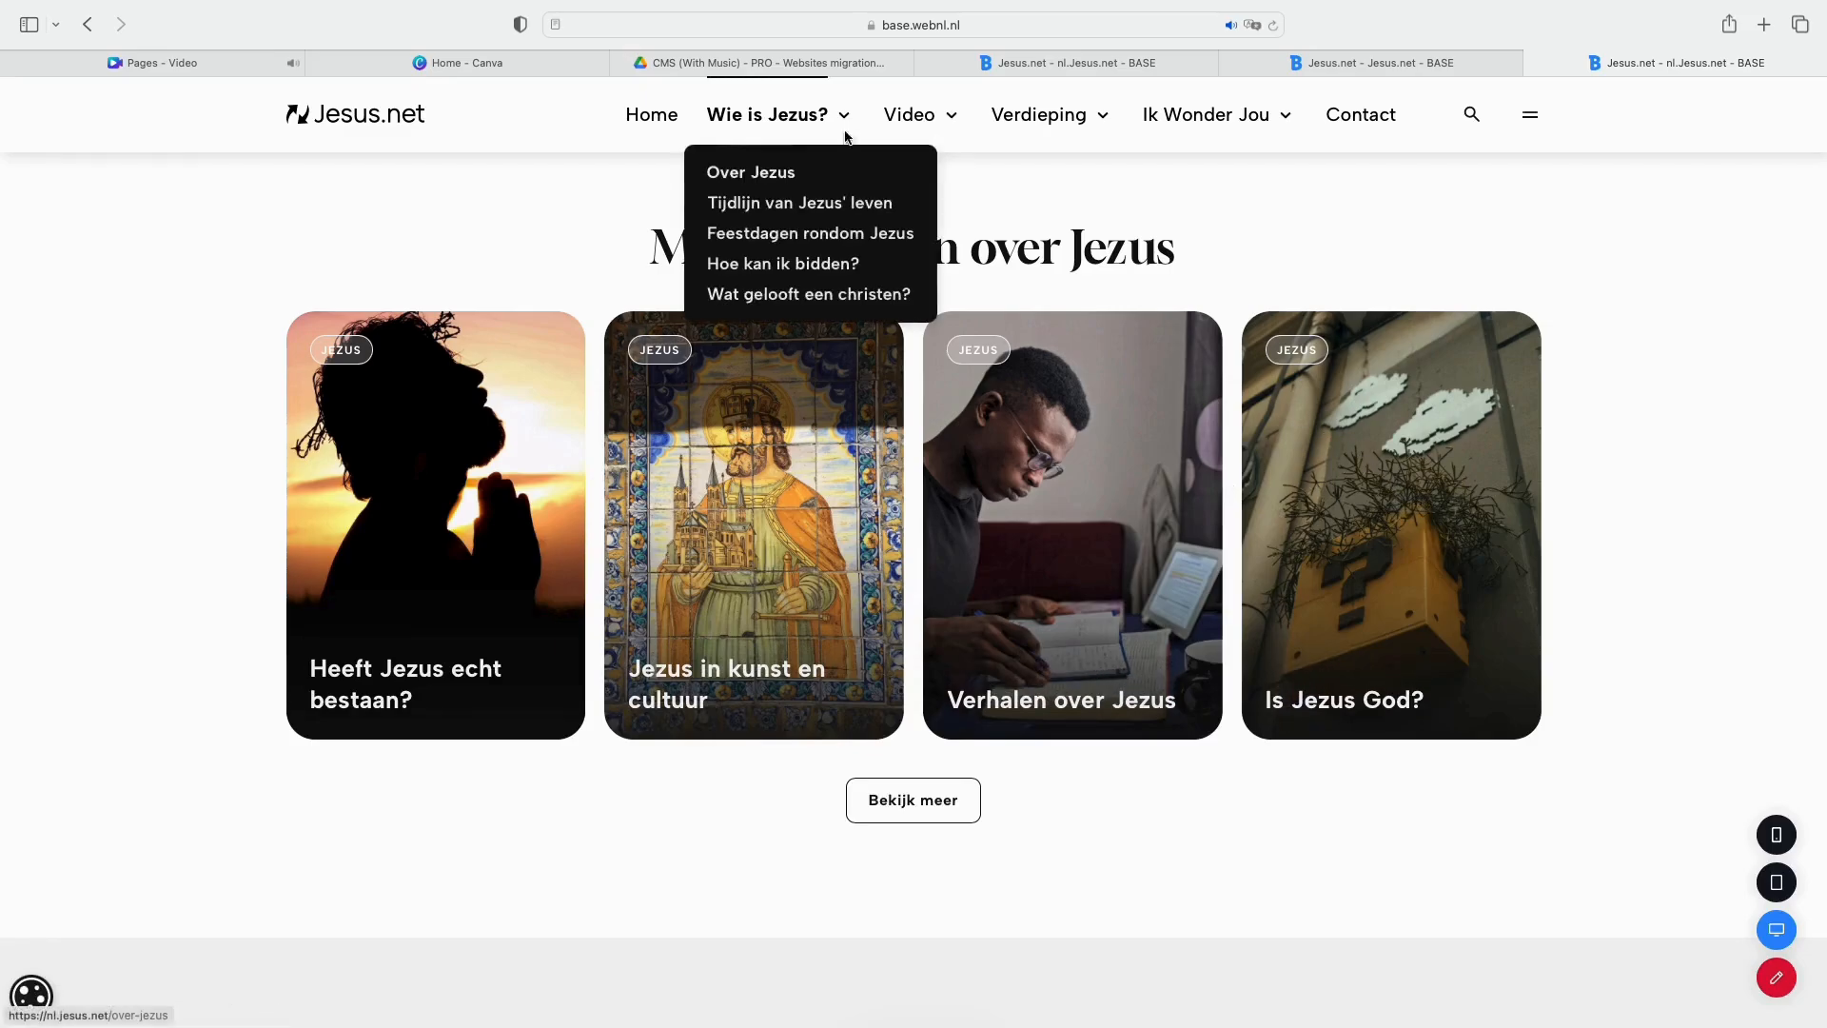
click(789, 242)
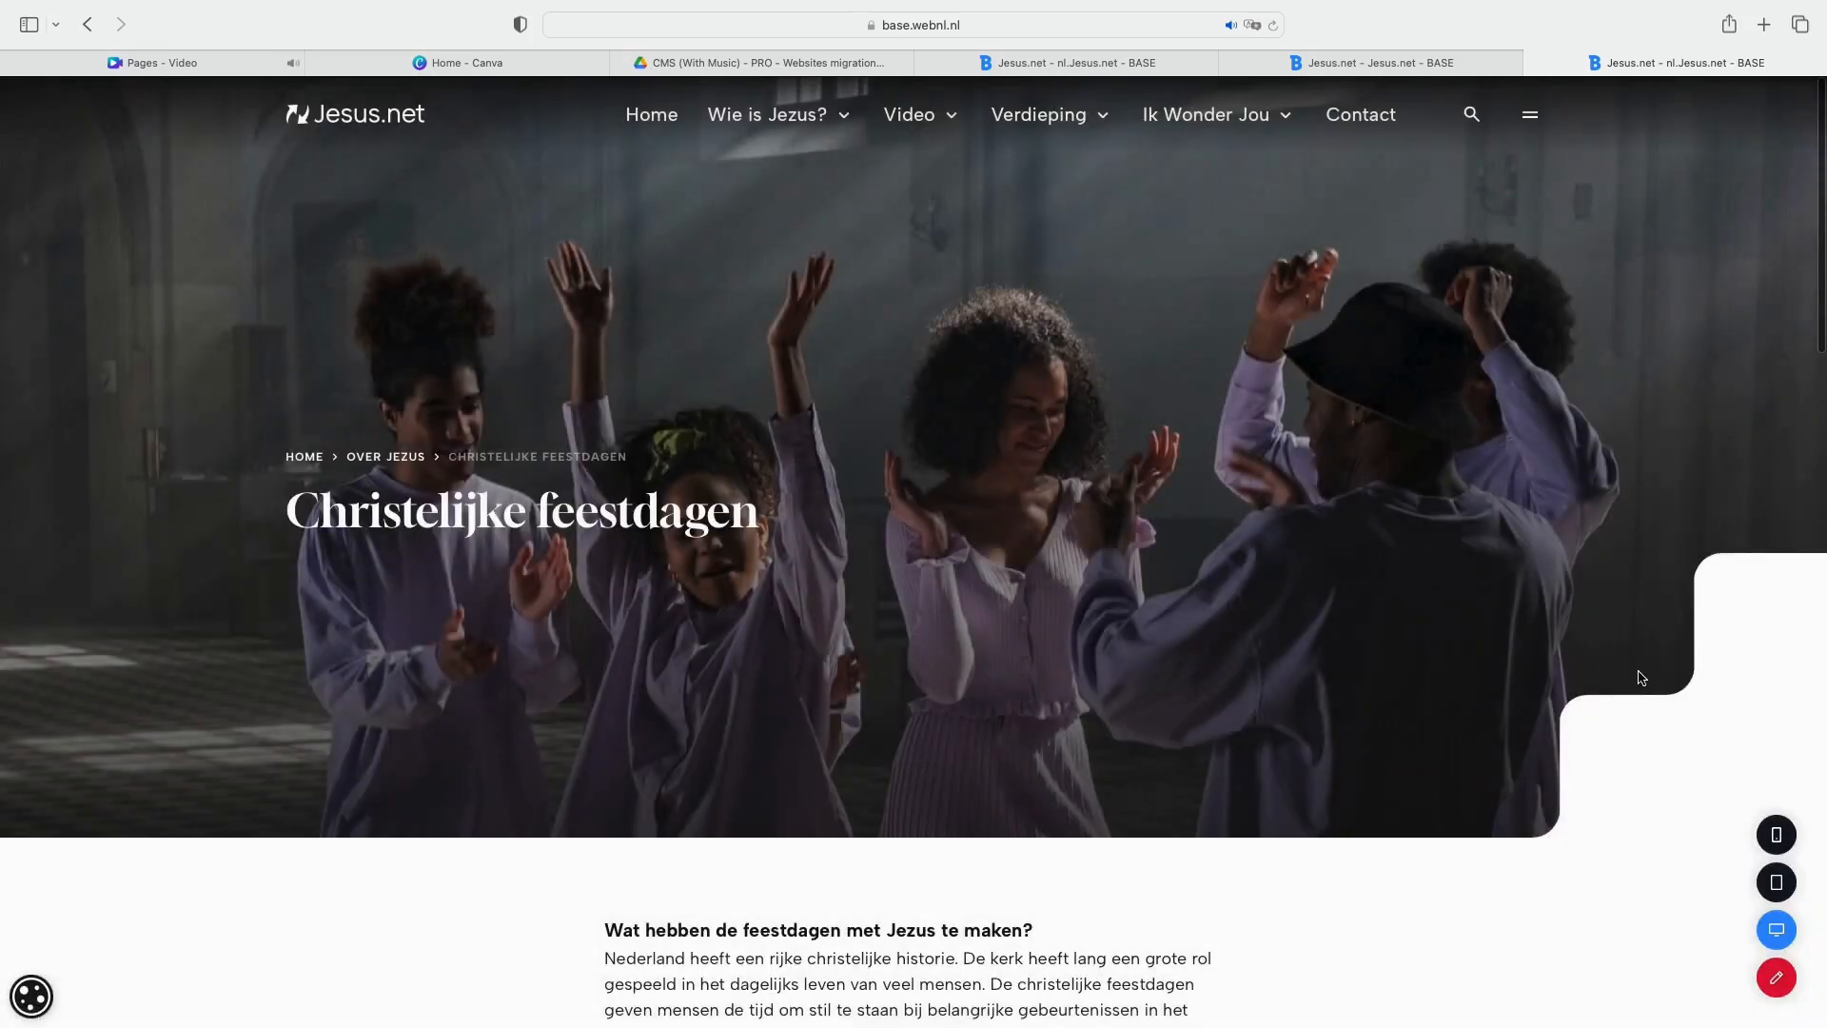
scroll(1638, 677, down, 8)
scroll(1639, 677, down, 15)
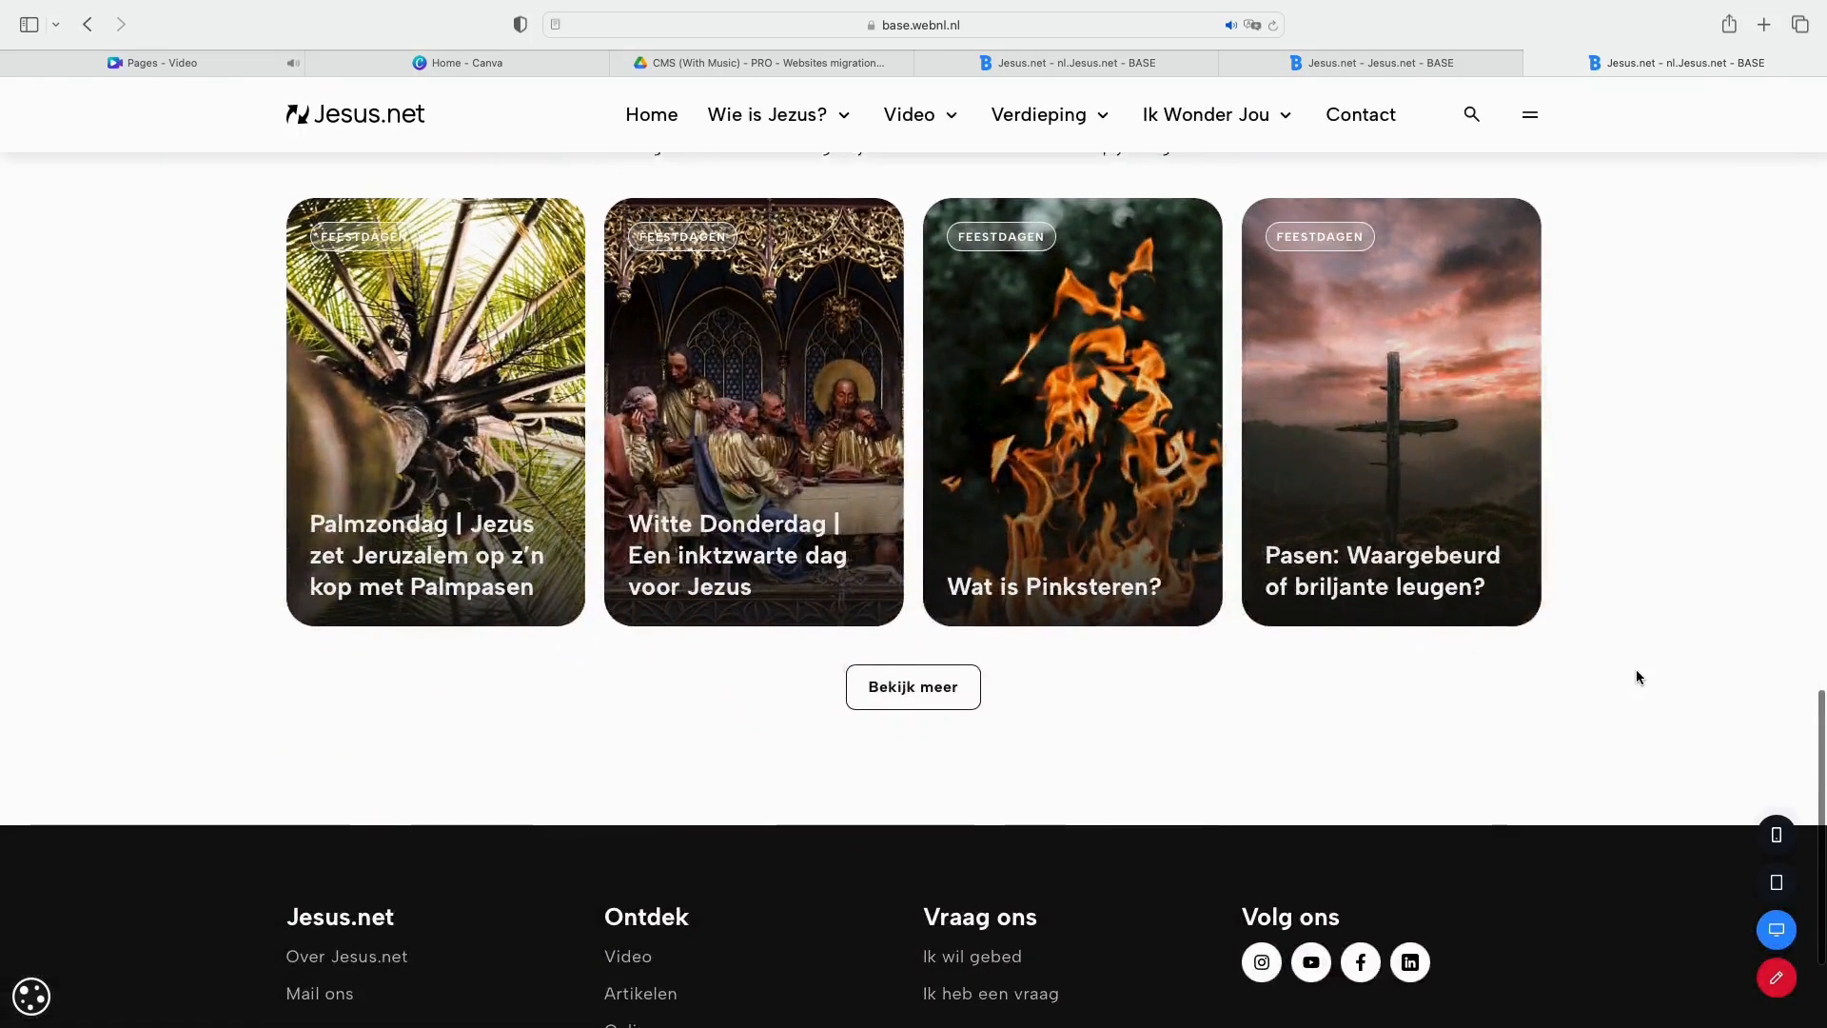
scroll(1638, 677, up, 2)
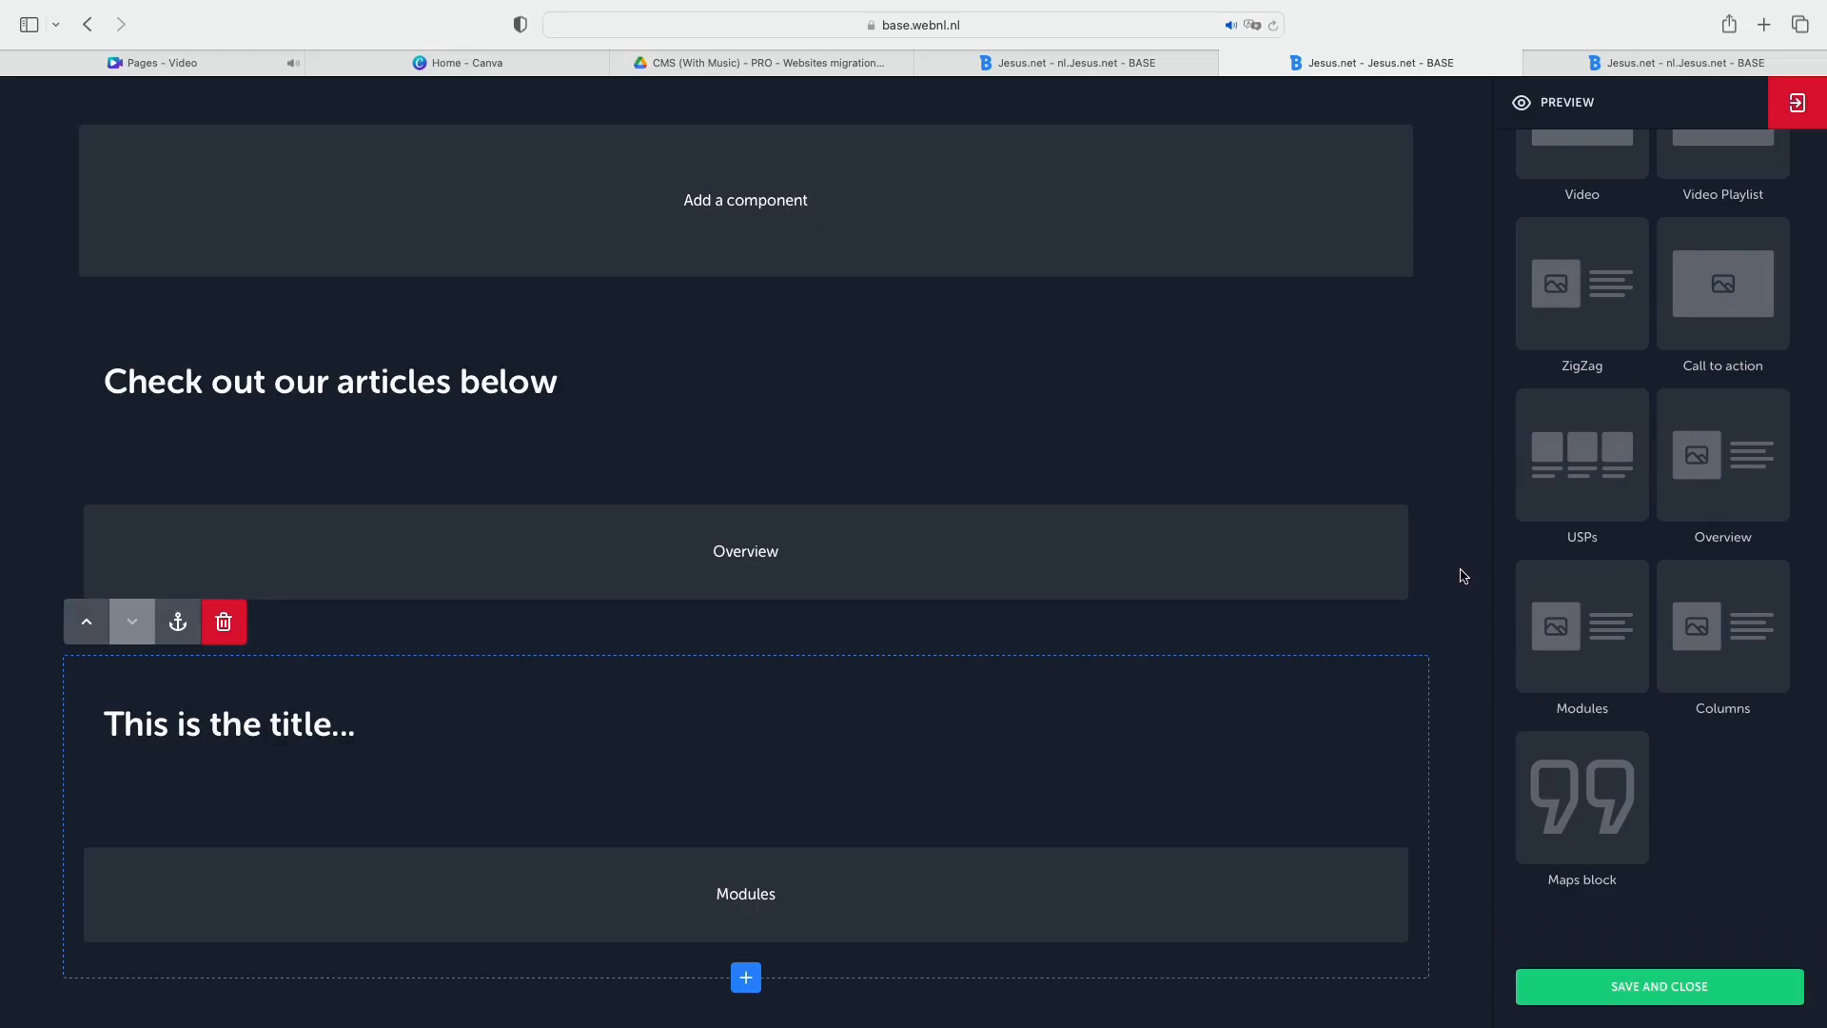
Add a Columns block below the Modules block and examine the content and blocks available for its first column.
click(1760, 632)
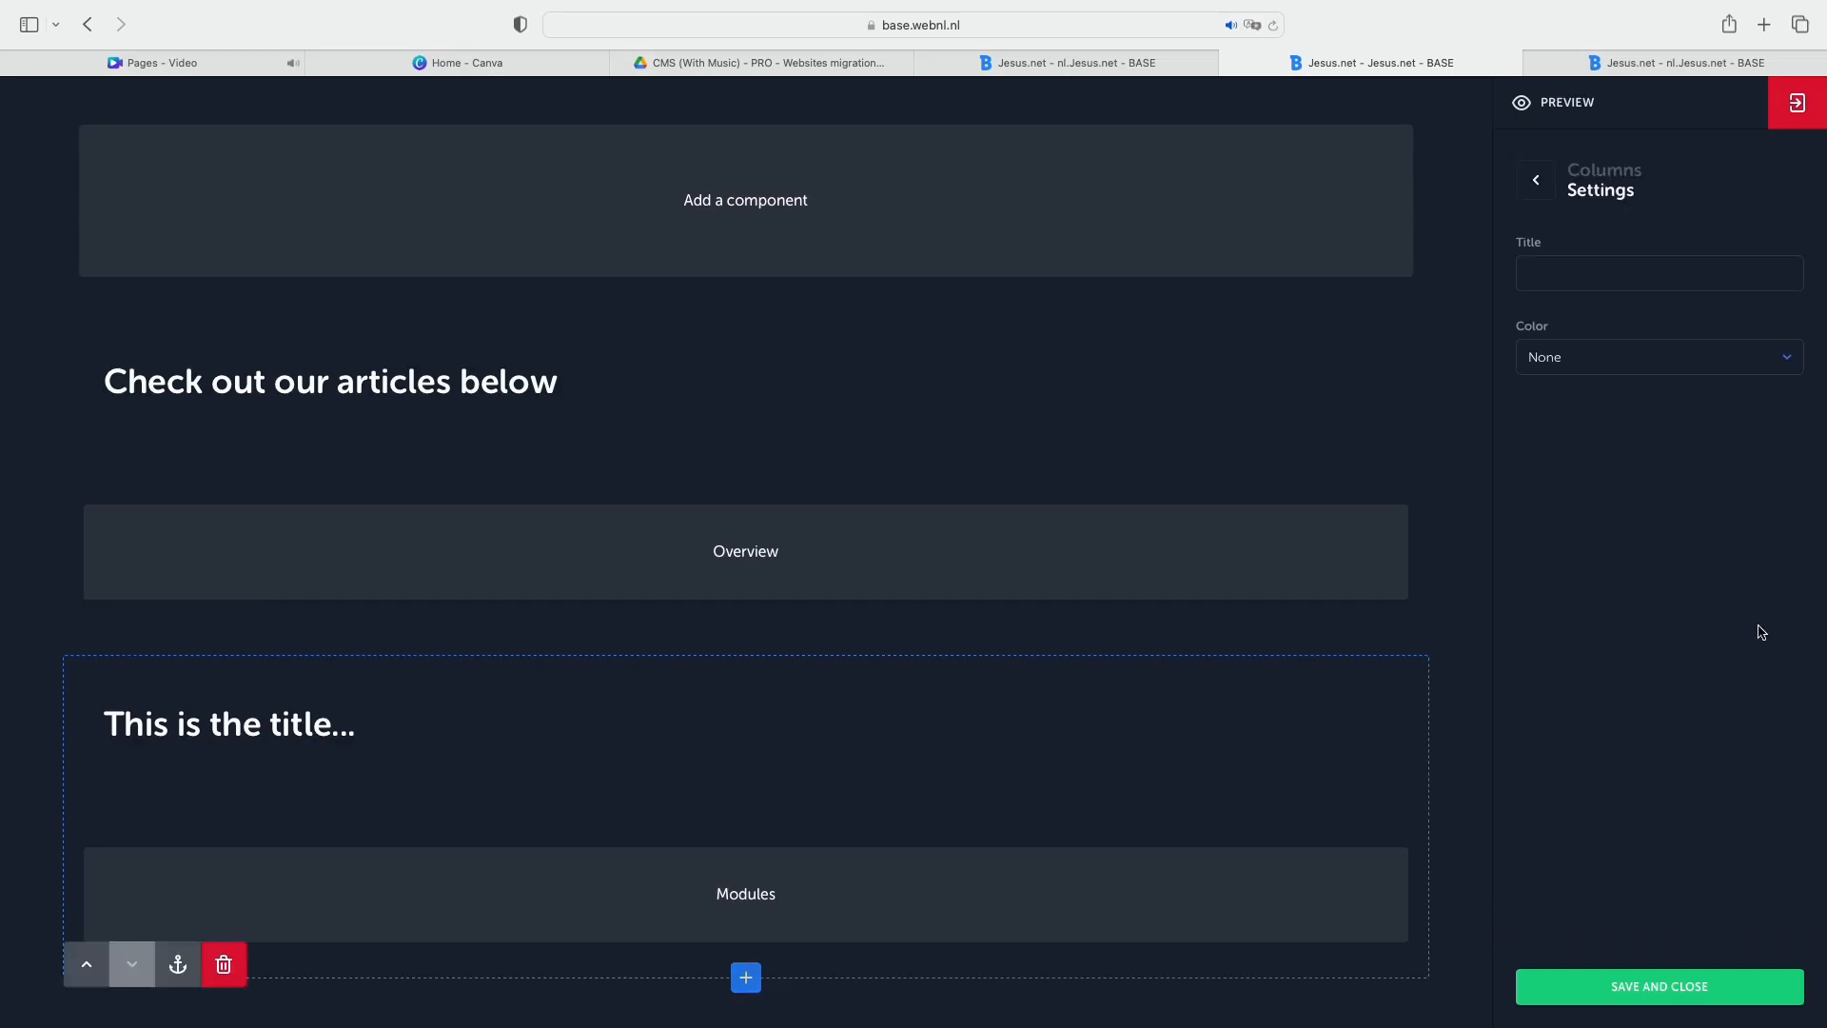
scroll(1434, 652, down, 3)
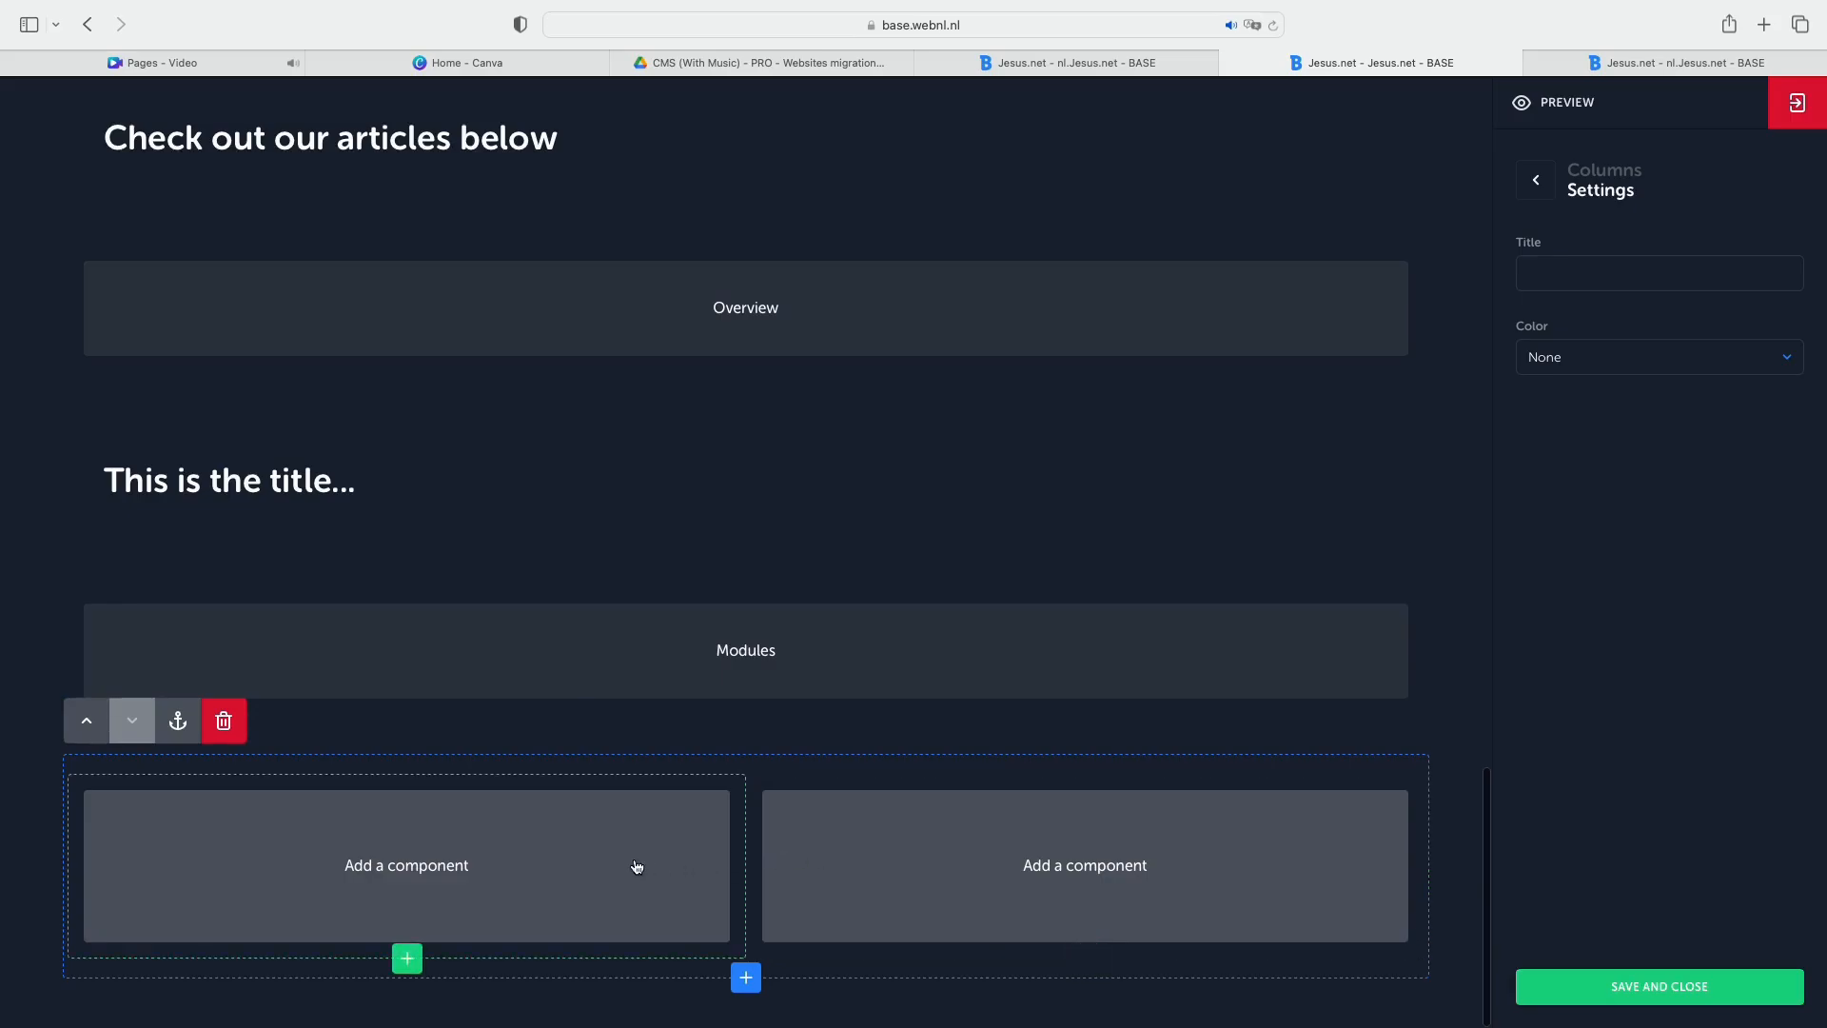
click(693, 862)
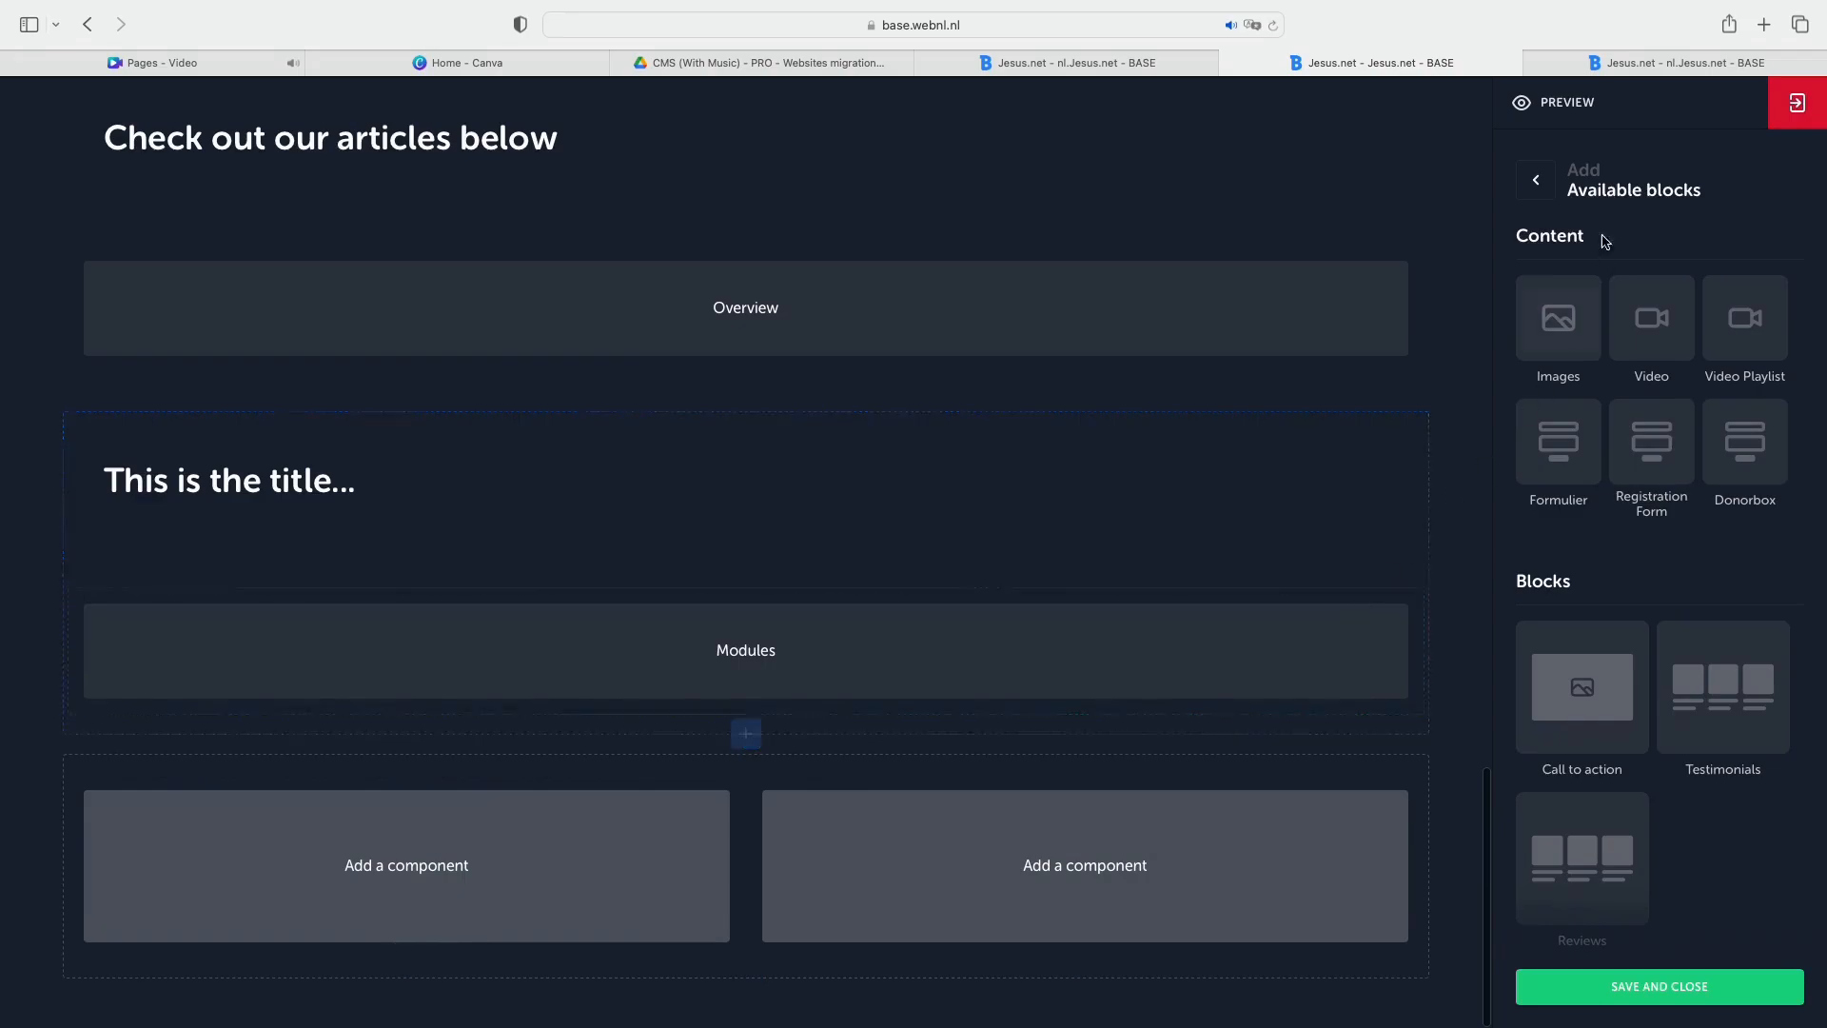
double_click(1553, 236)
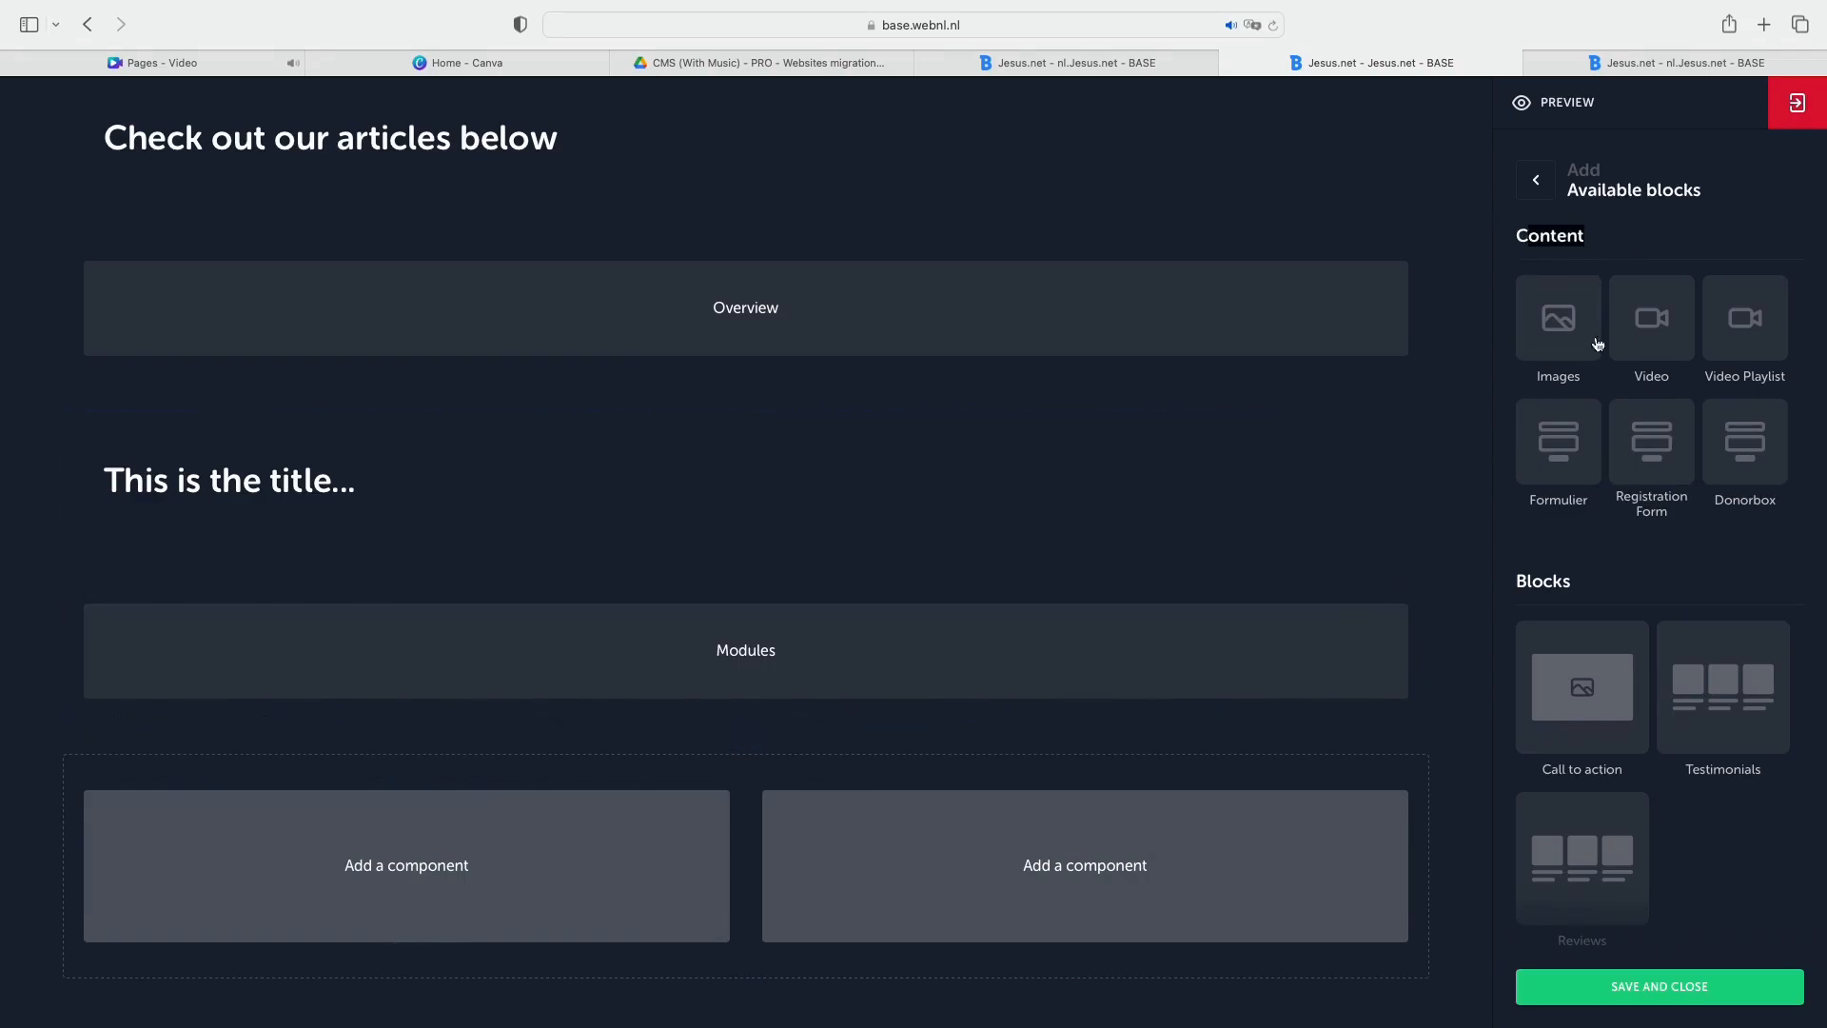
double_click(1541, 581)
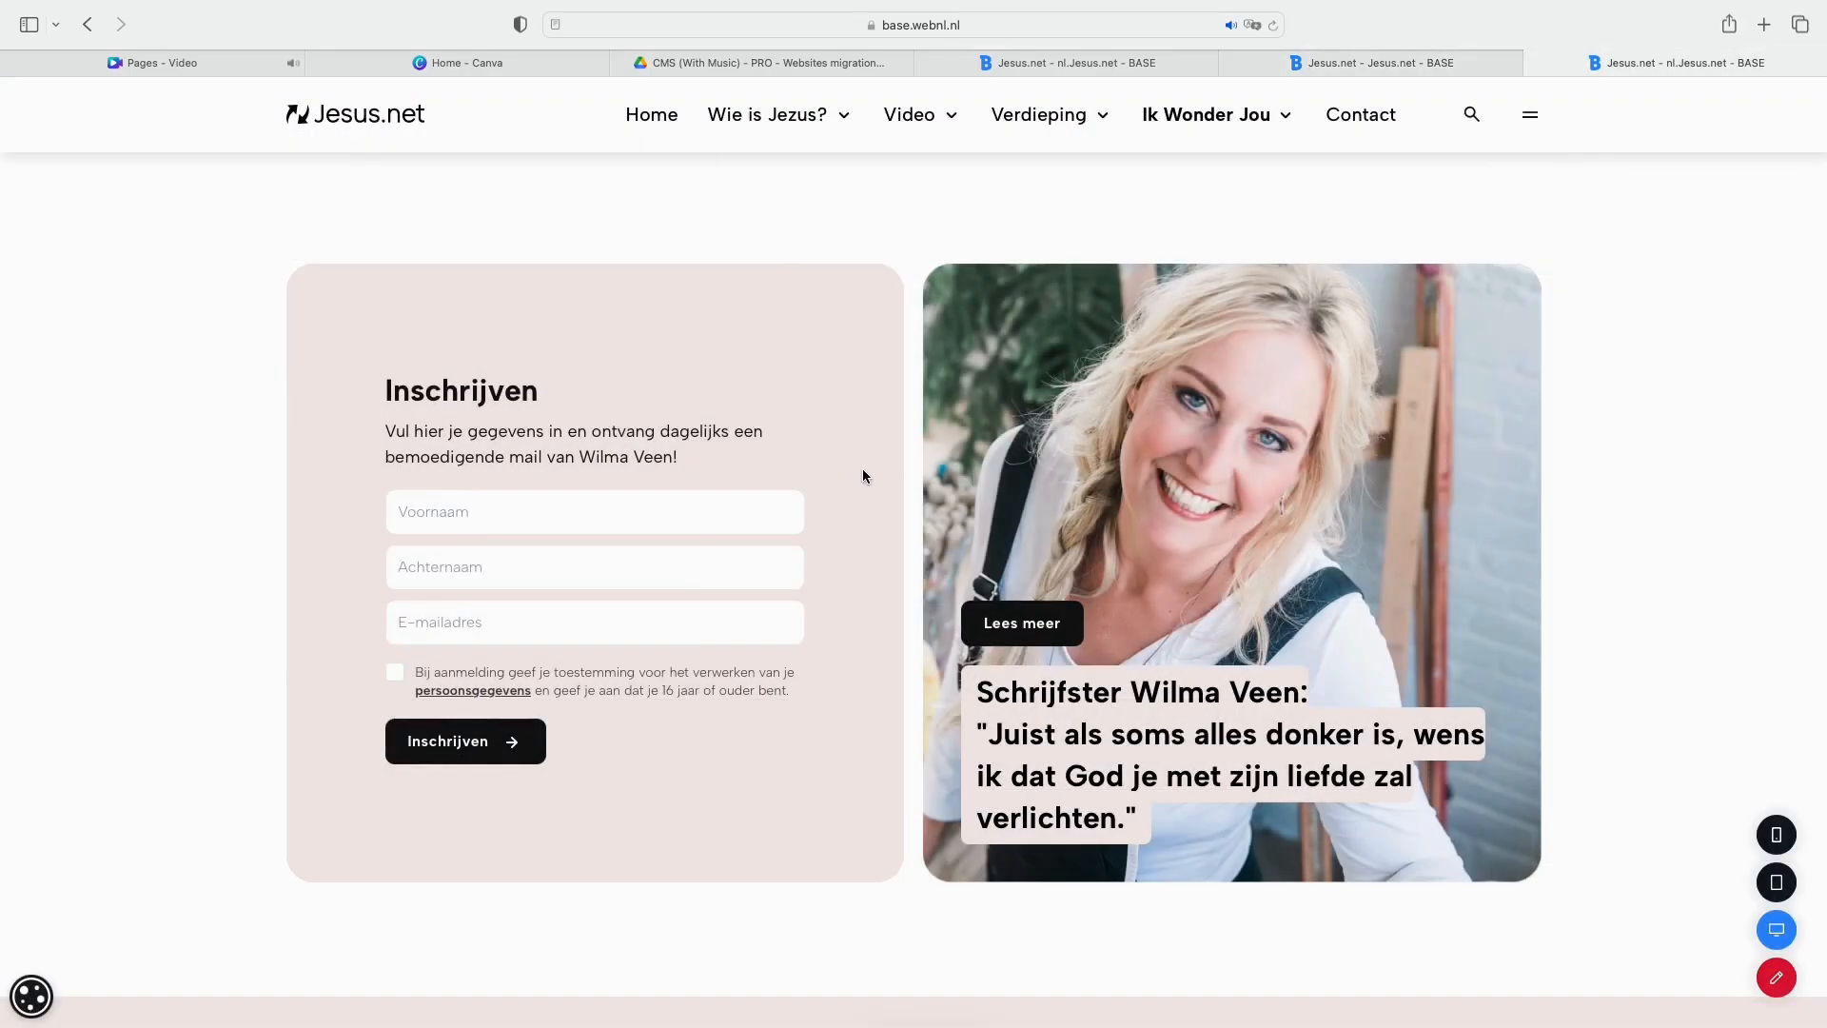
Return to the Jesus.net page editor tab and add an Images component to the second column and a Formulier component to the first.
mouse_move(1700, 4)
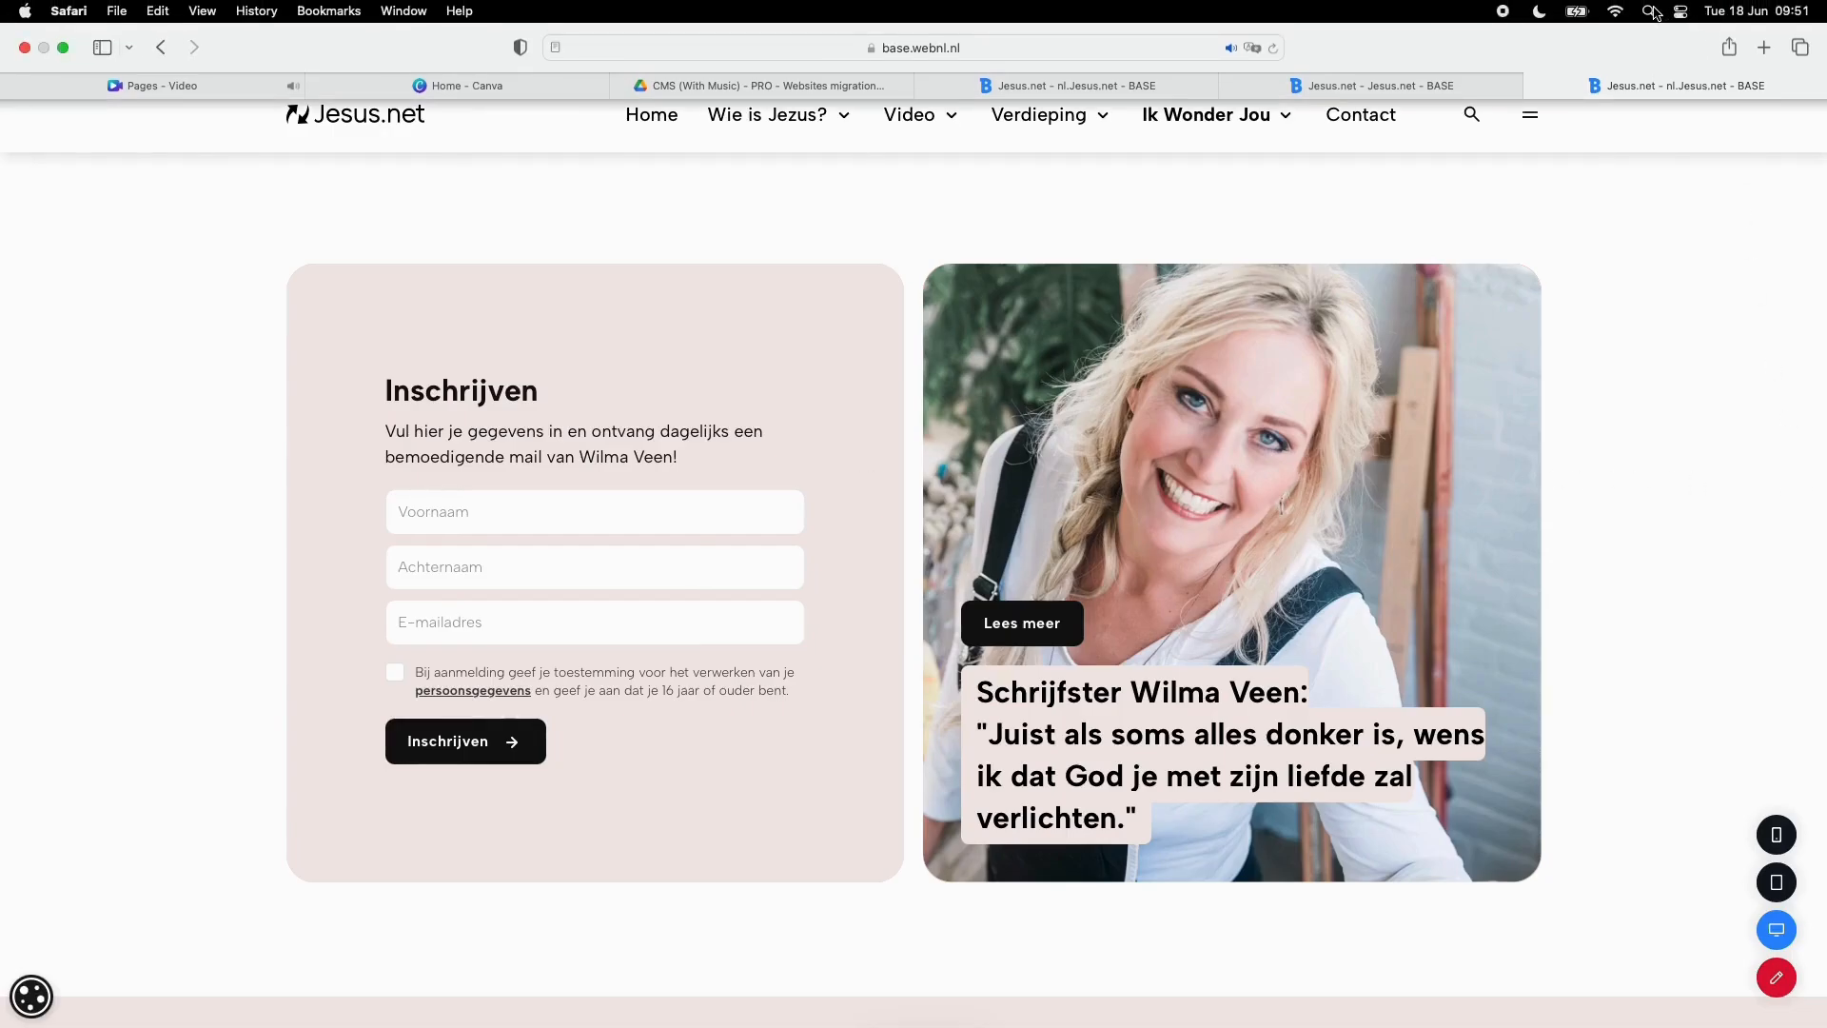
click(1429, 84)
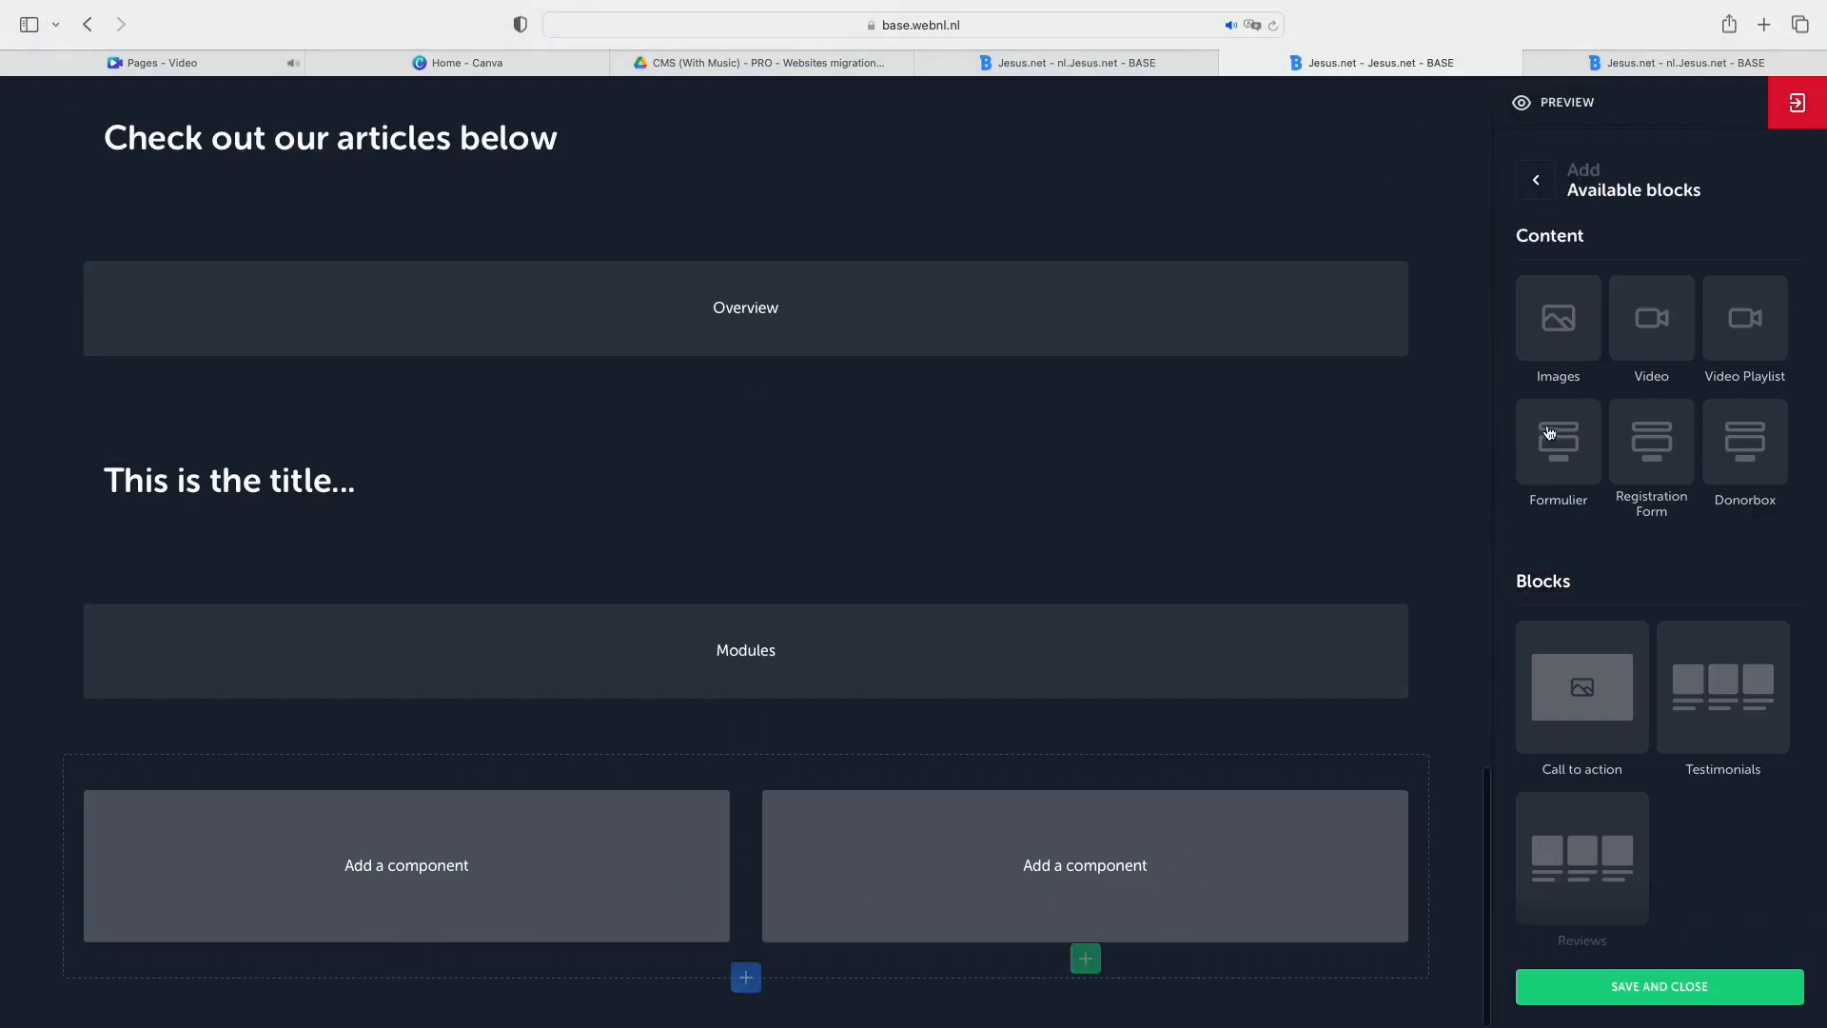
click(1563, 353)
click(477, 820)
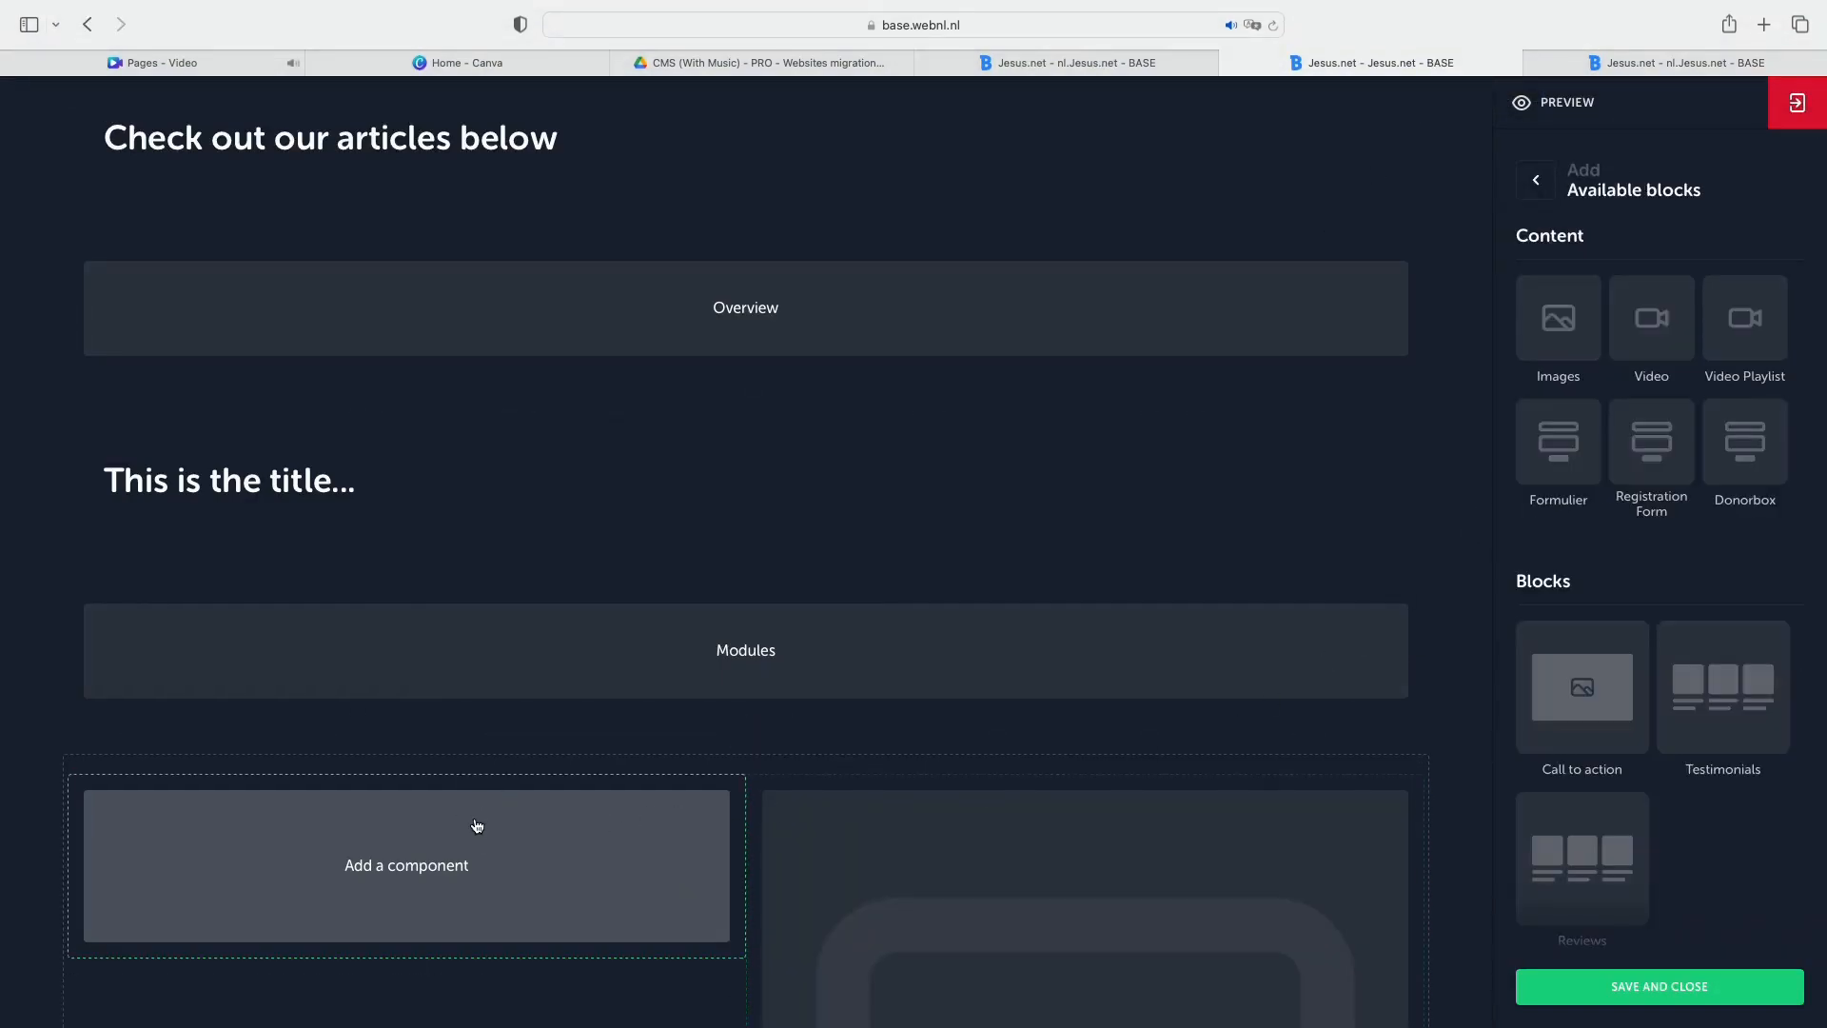
click(1558, 471)
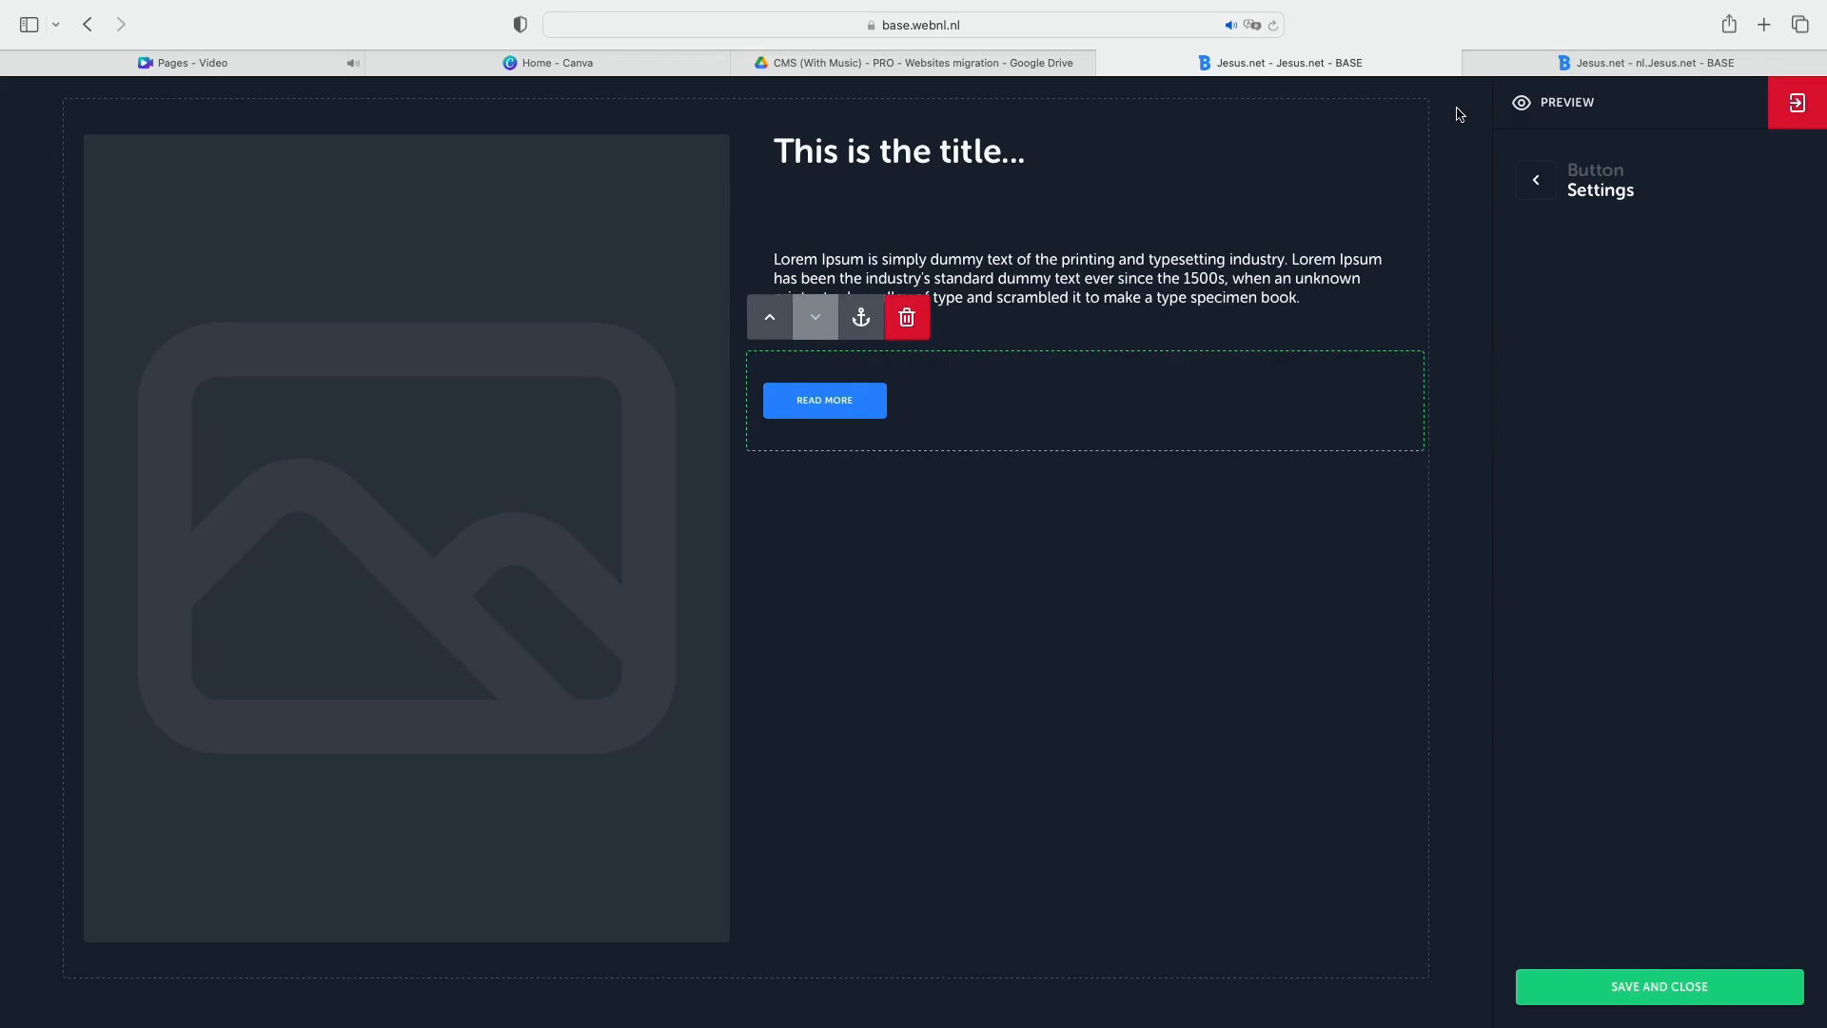
Add an anchor named "Anchor" to the ZigZag block below the Columns block.
scroll(1459, 115, up, 3)
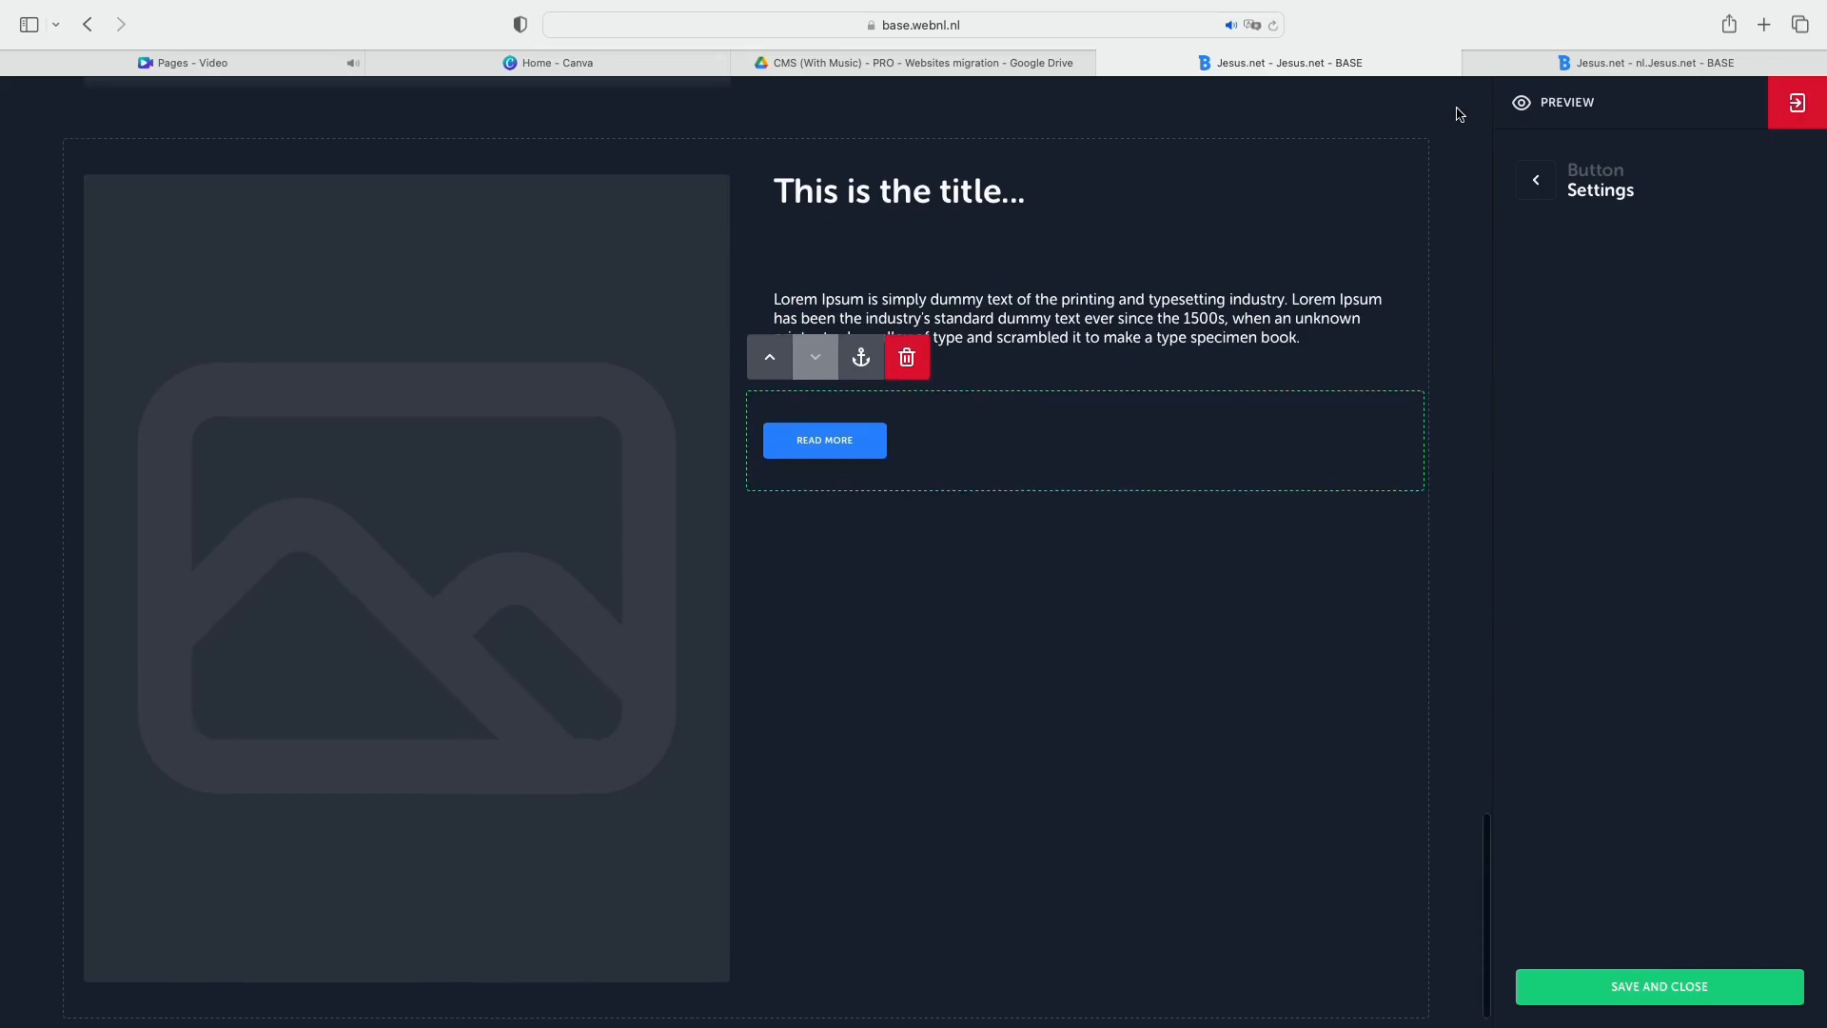
click(422, 285)
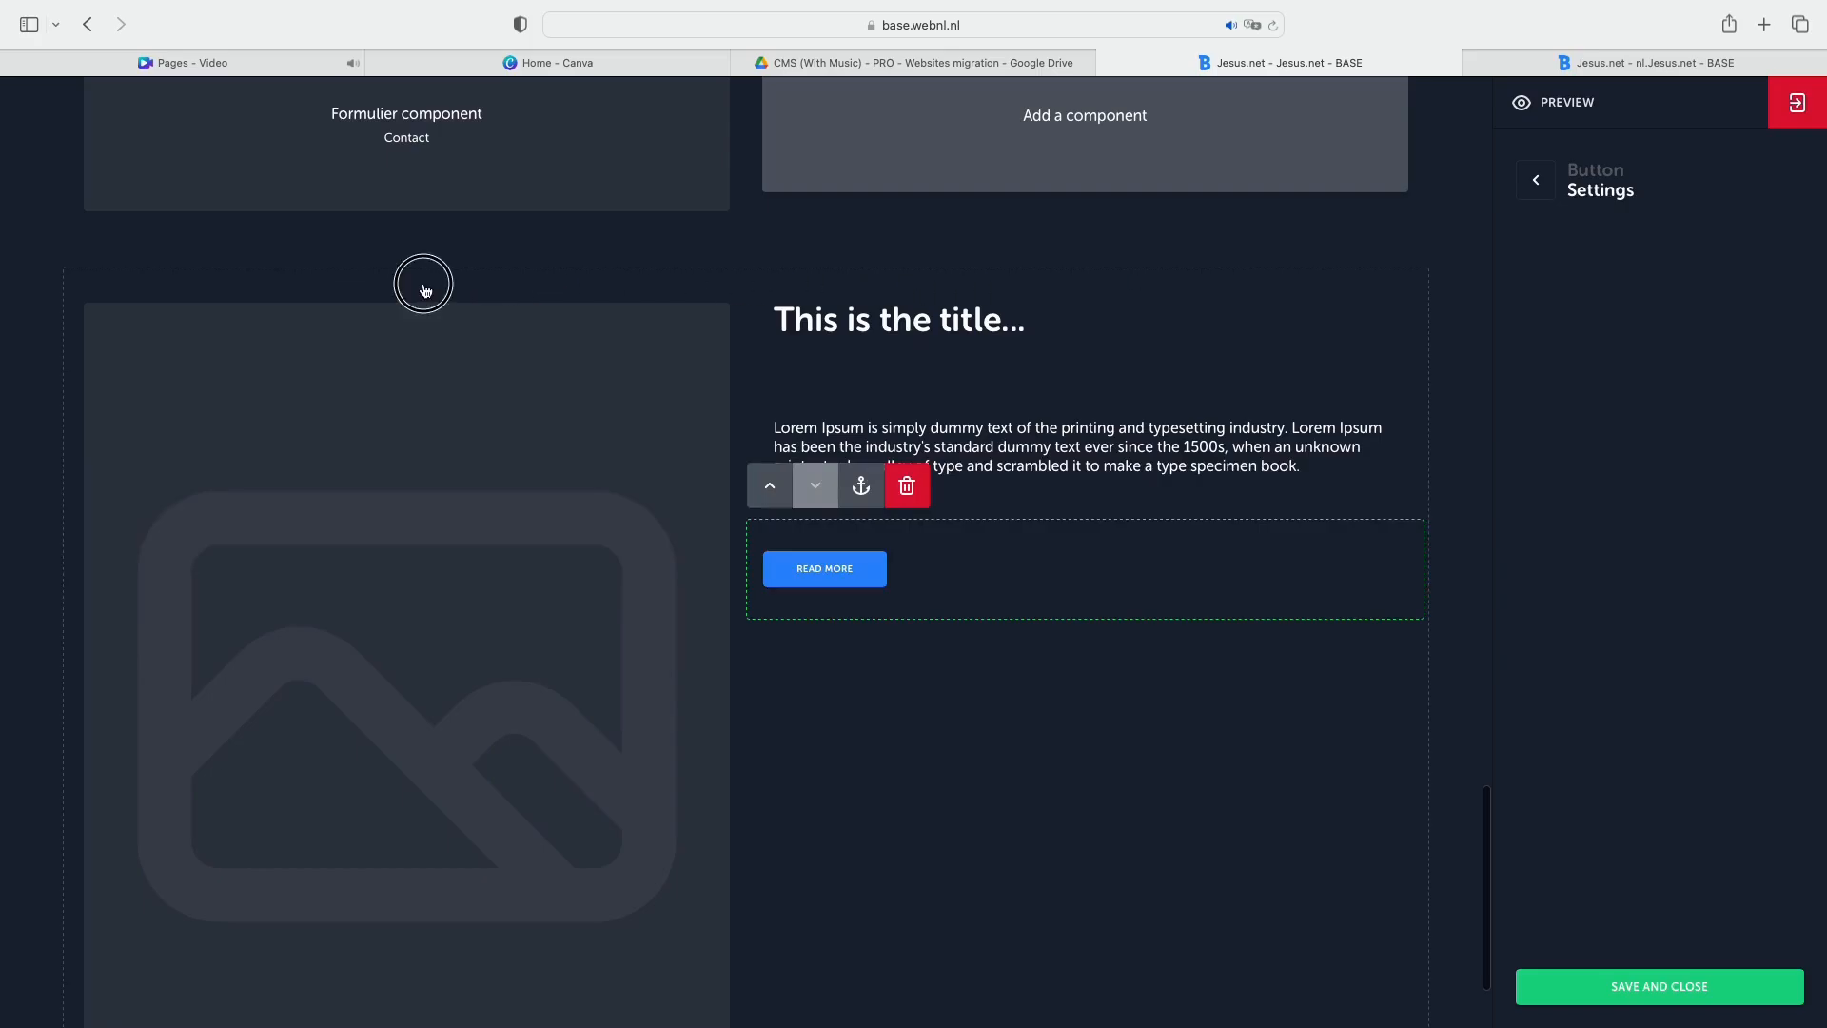
click(178, 234)
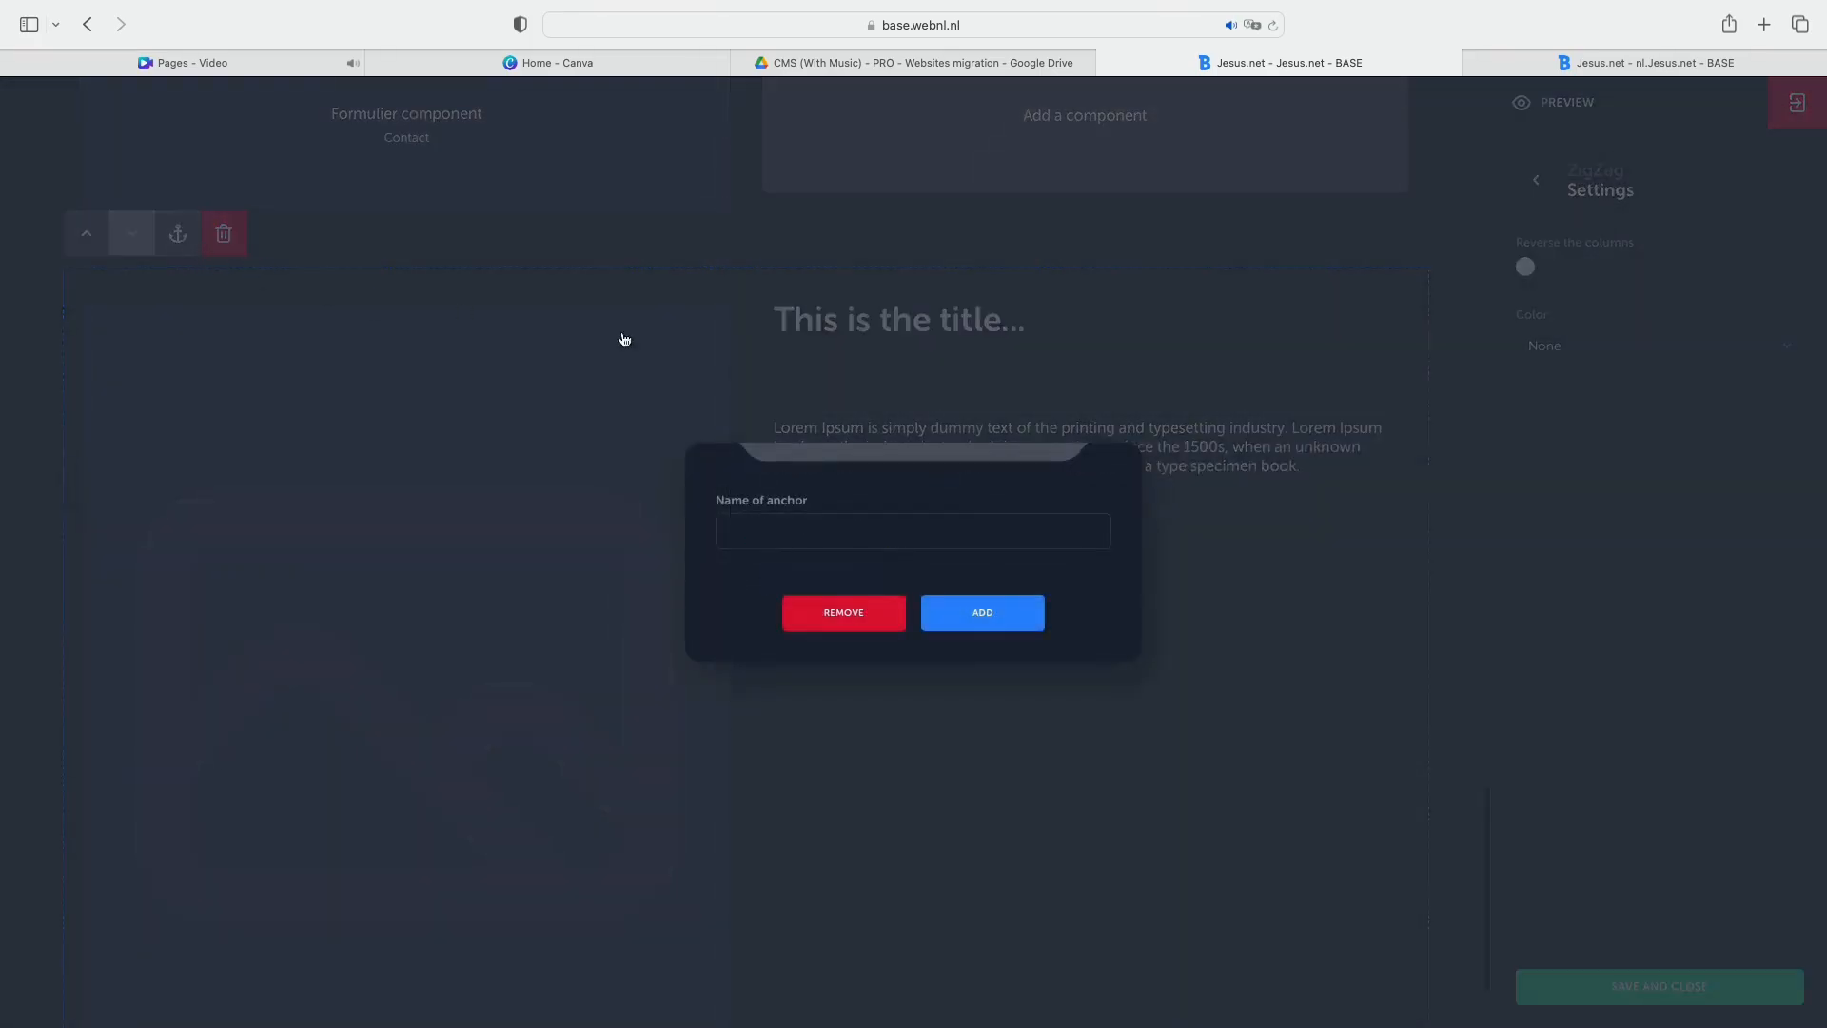
click(887, 528)
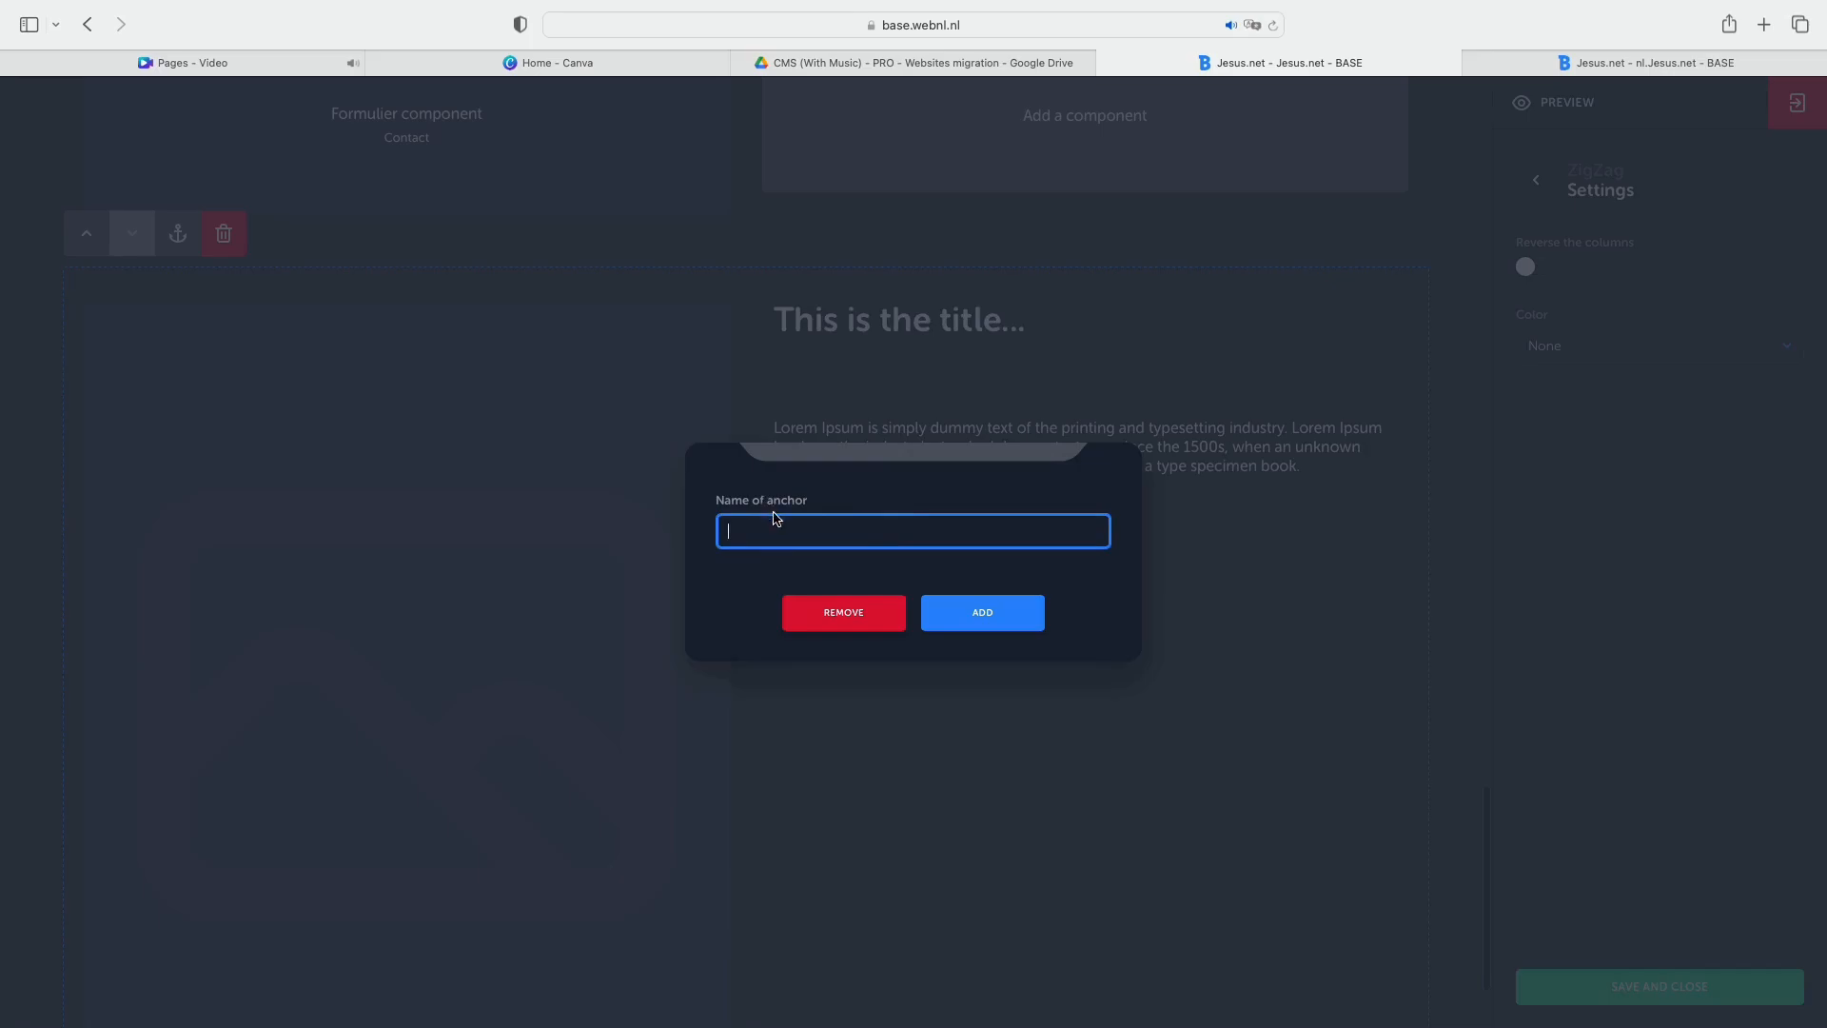
text(Anchor)
click(1027, 603)
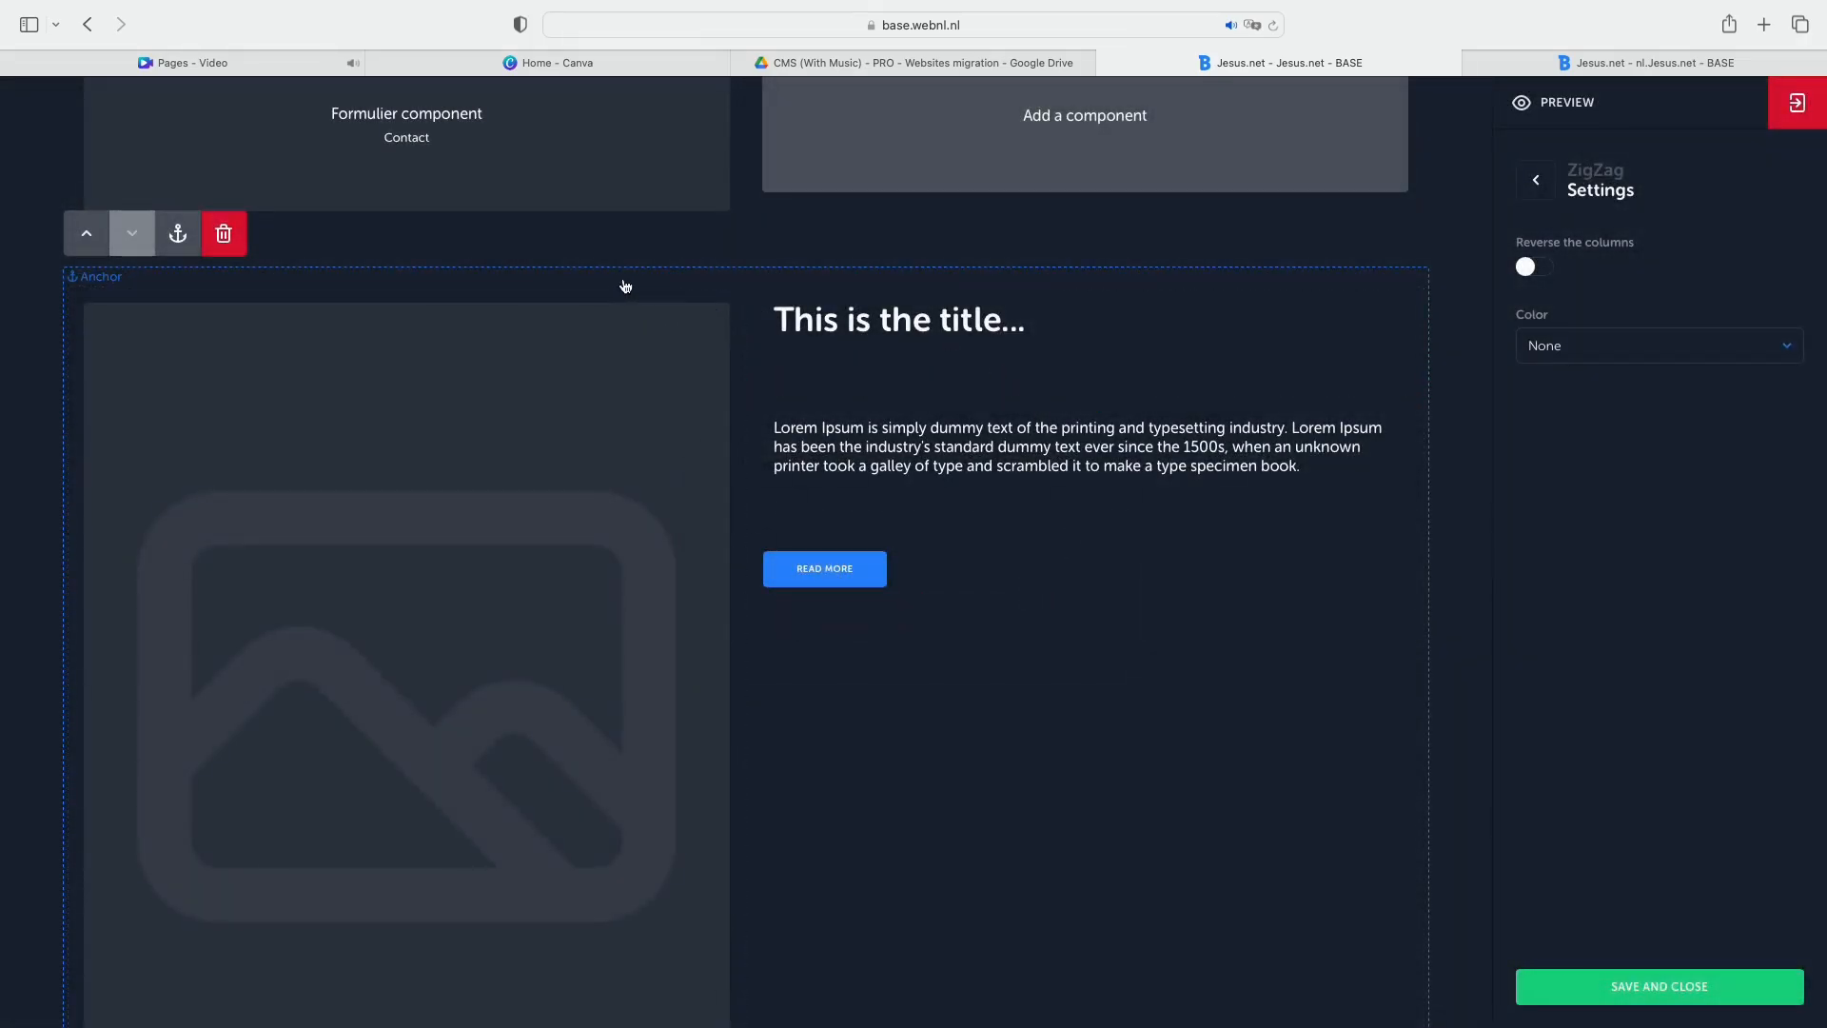
Add a button below the text of the page's opening block and set its label to "Anchor".
scroll(625, 286, up, 1)
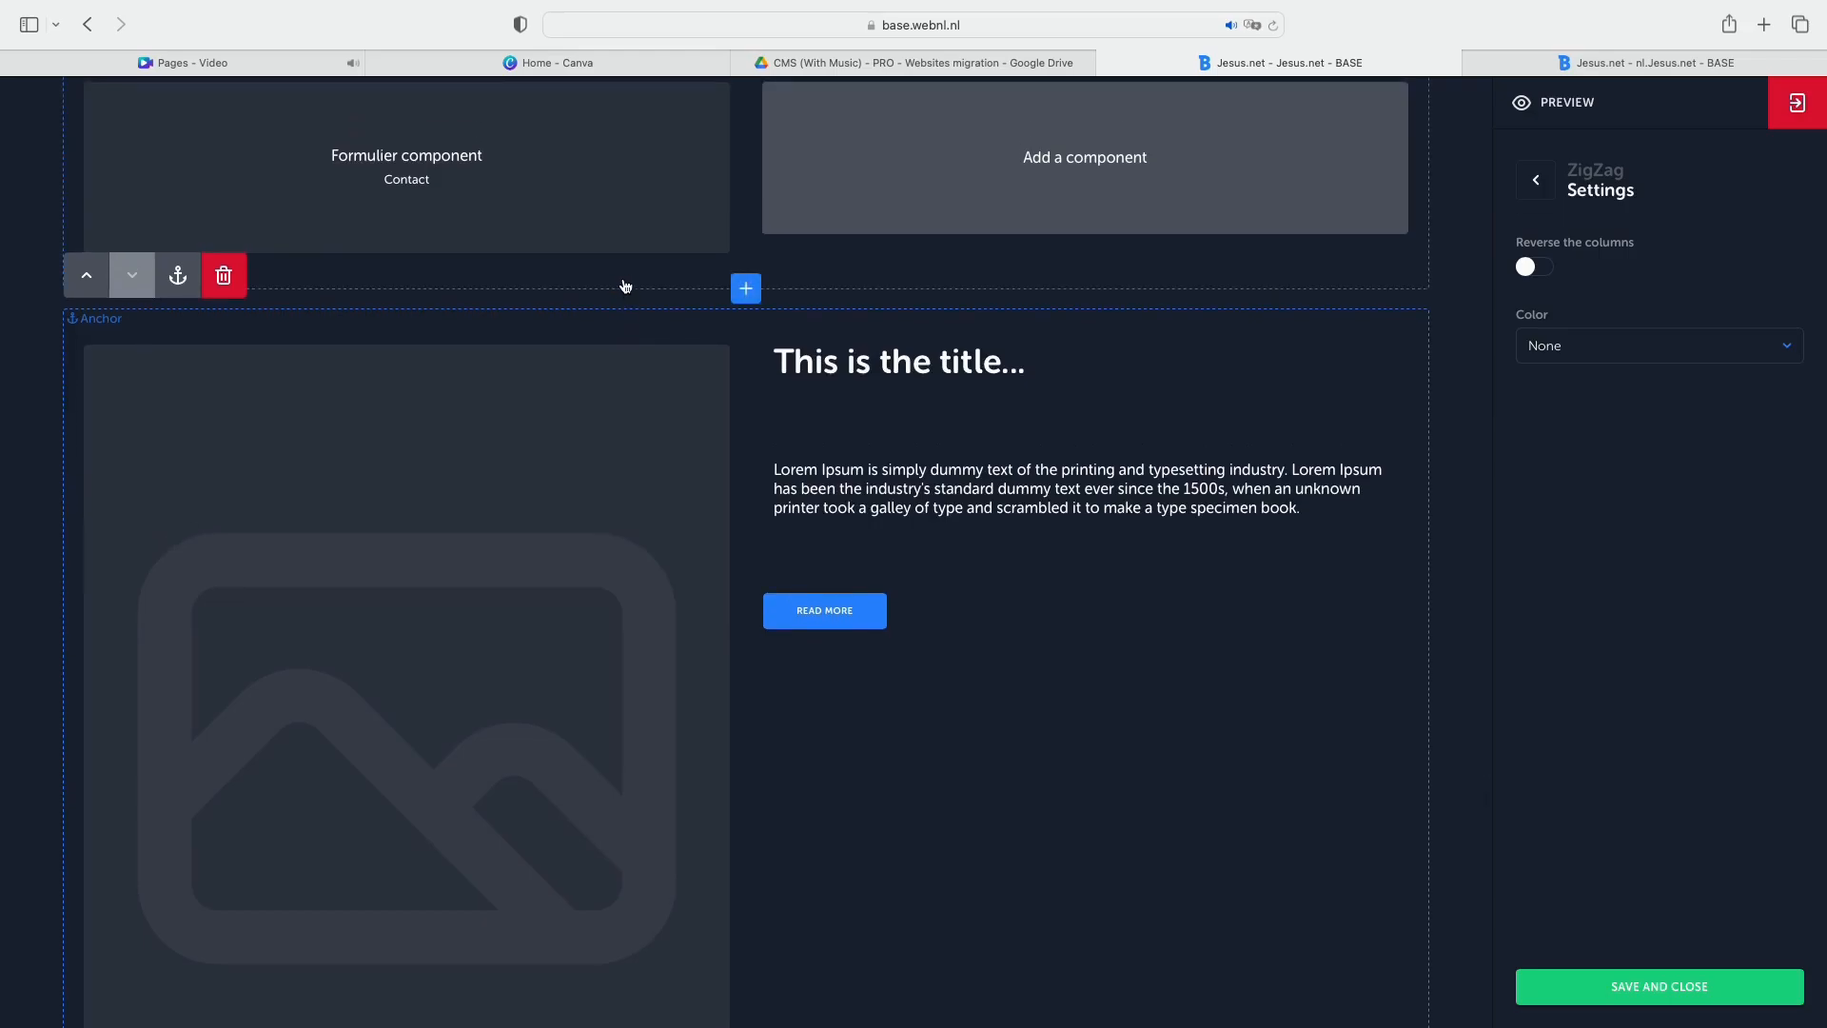
scroll(625, 286, up, 10)
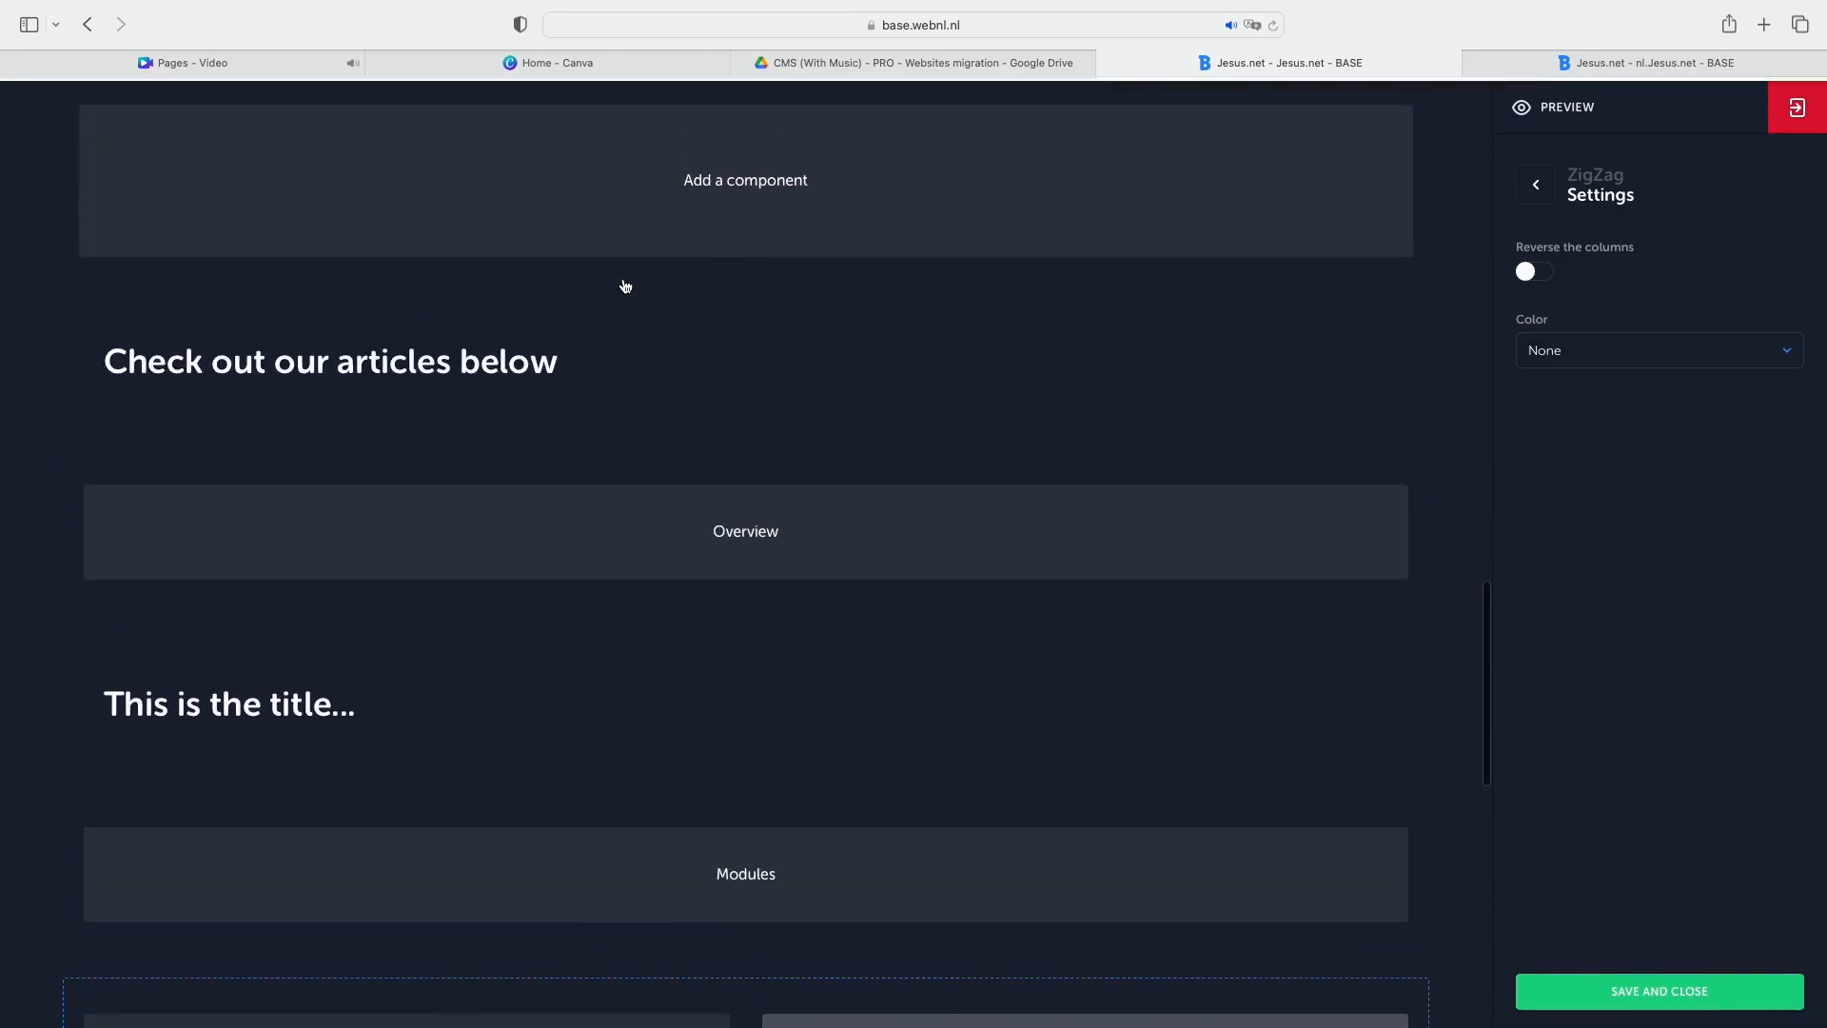
scroll(625, 286, down, 9)
scroll(625, 286, up, 4)
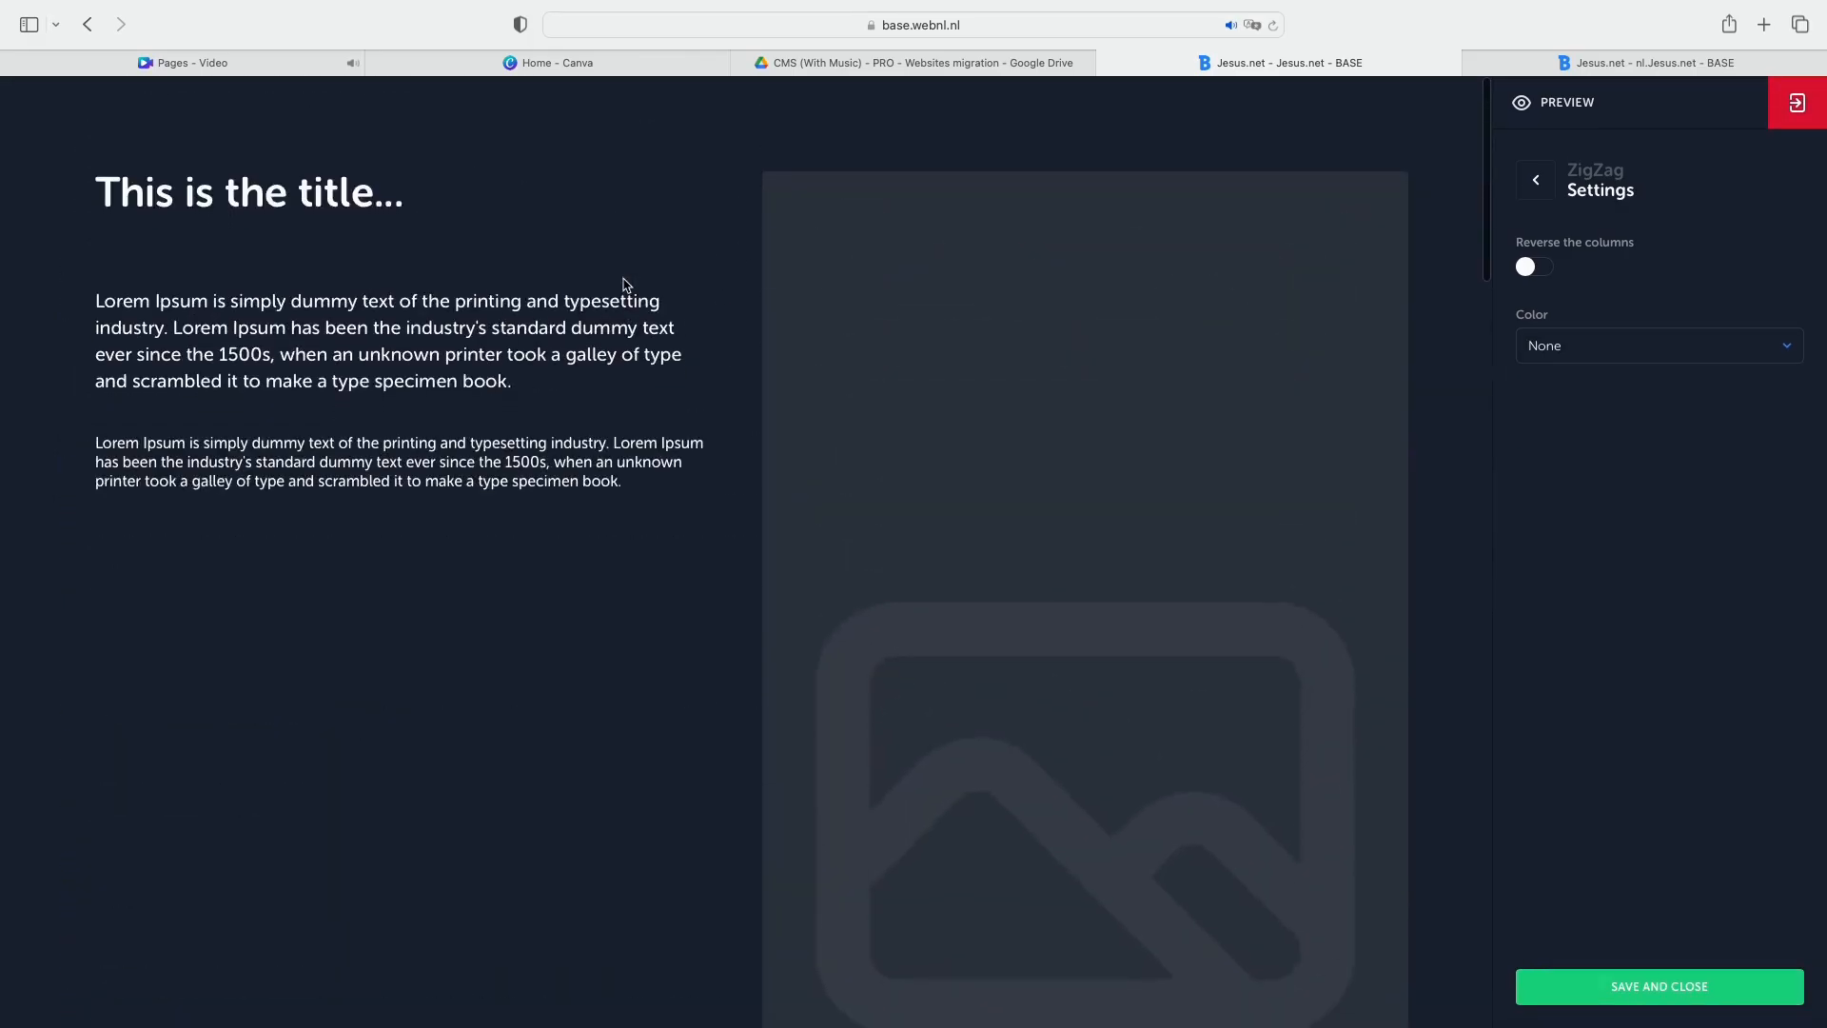
click(408, 525)
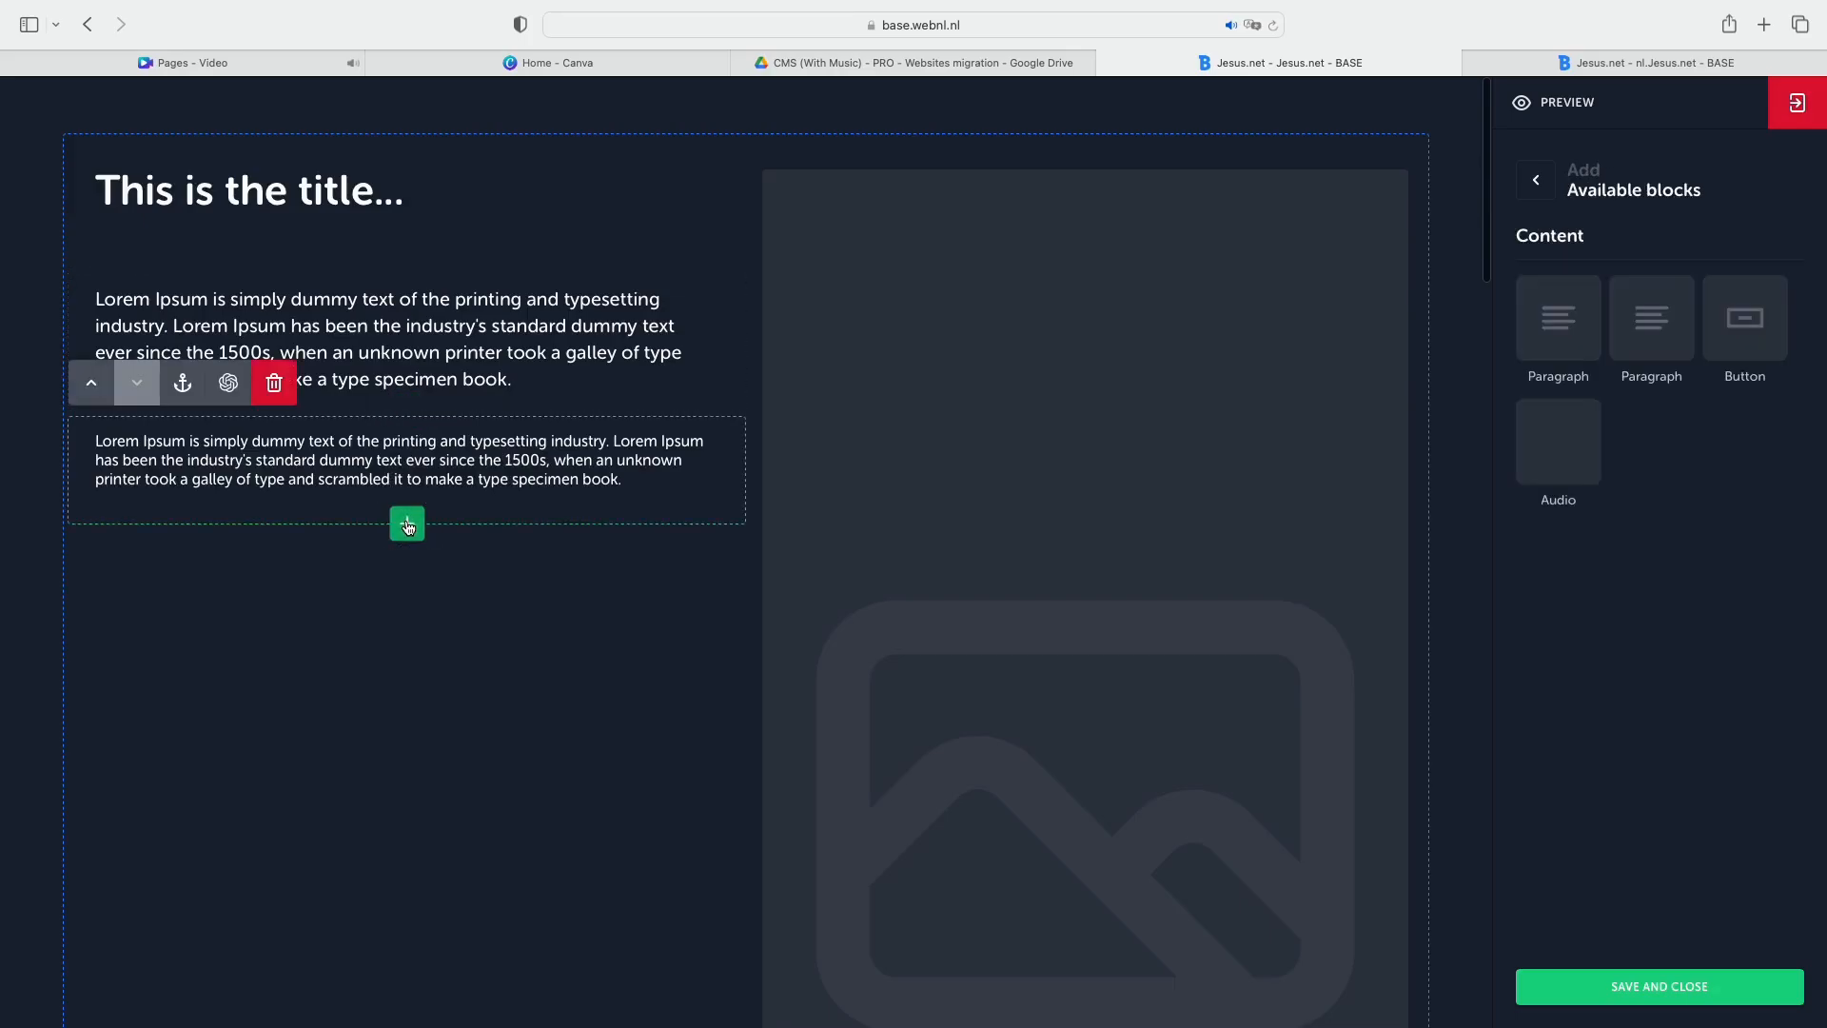
click(1746, 319)
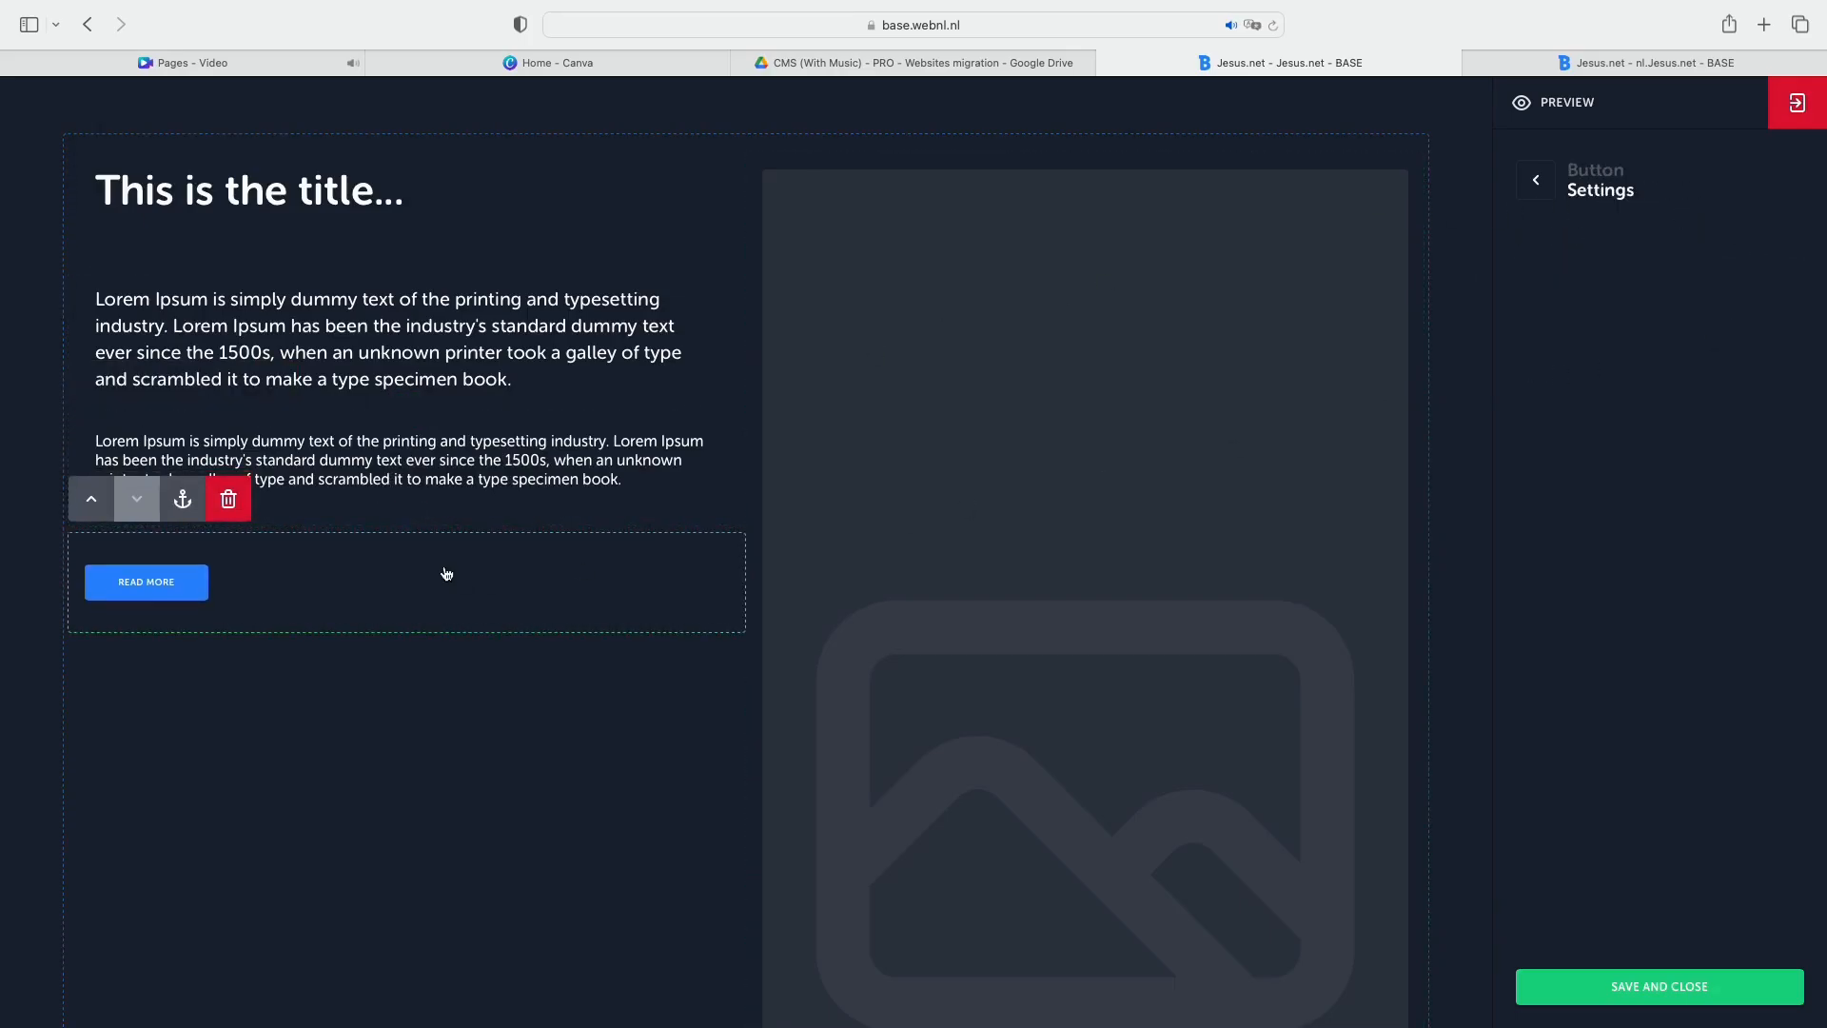
click(147, 584)
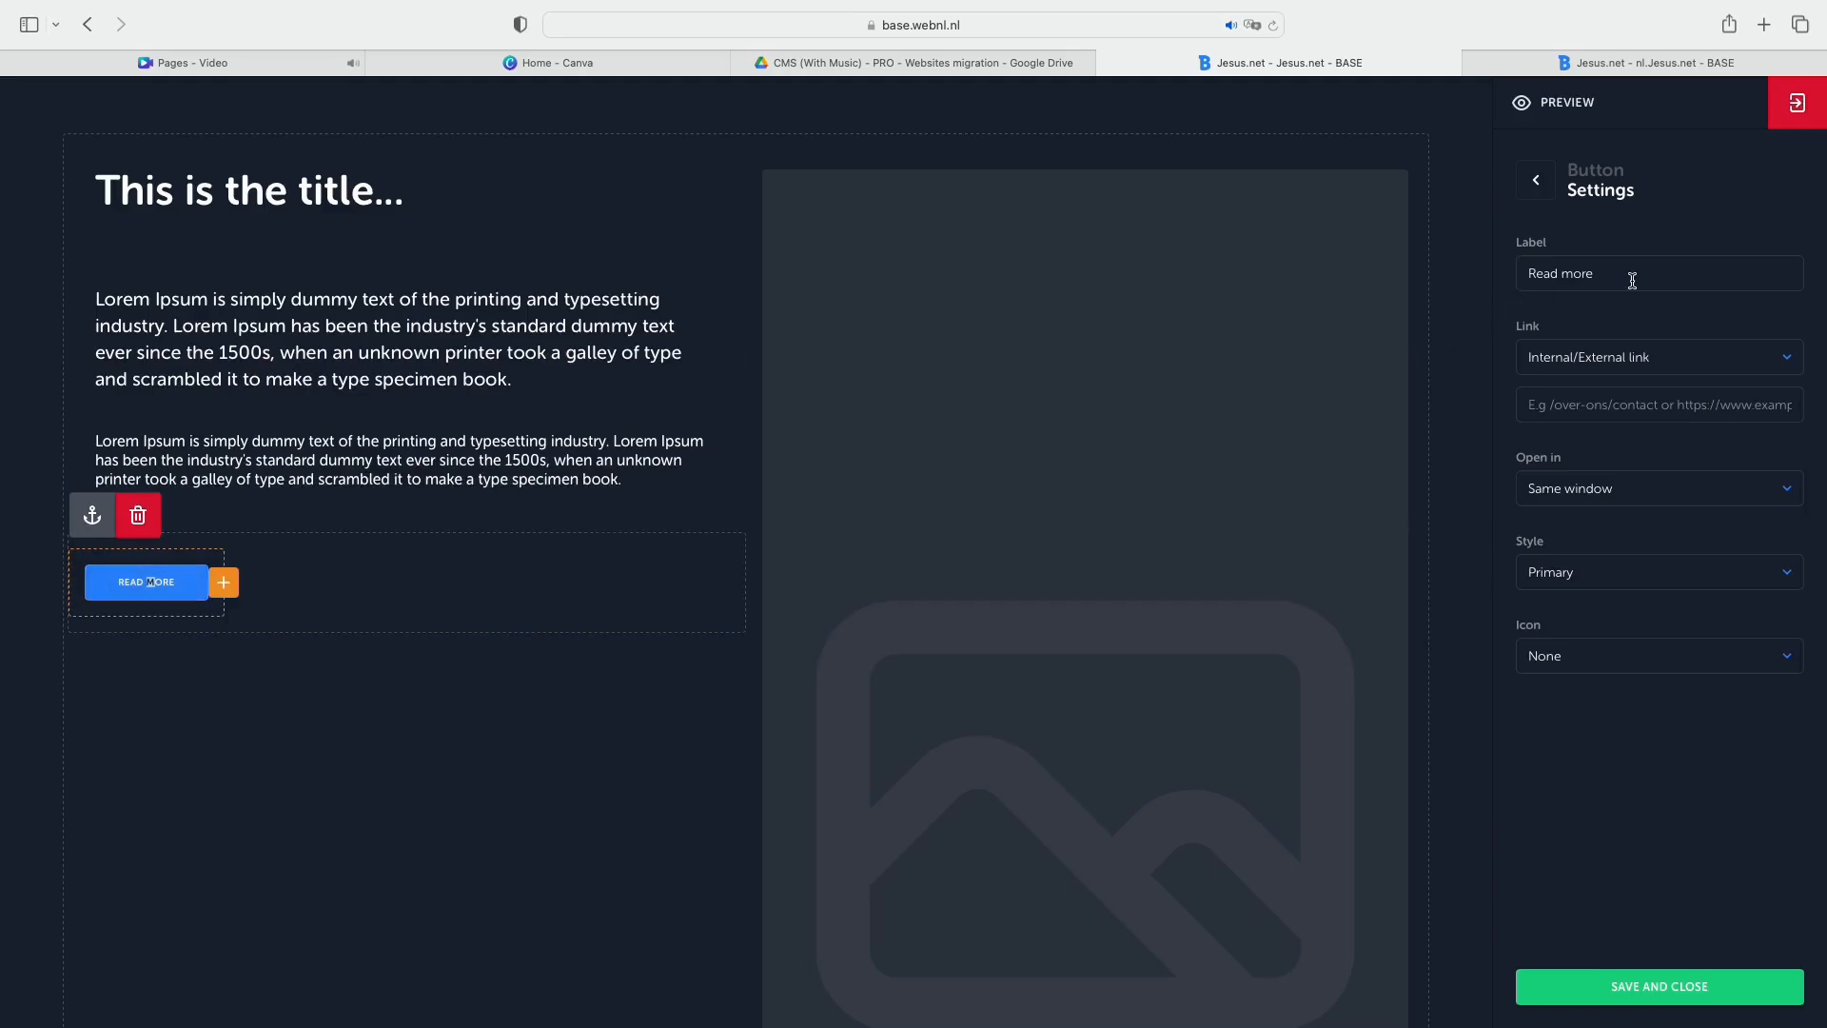
drag(1632, 280, 1501, 269)
text(Anchor)
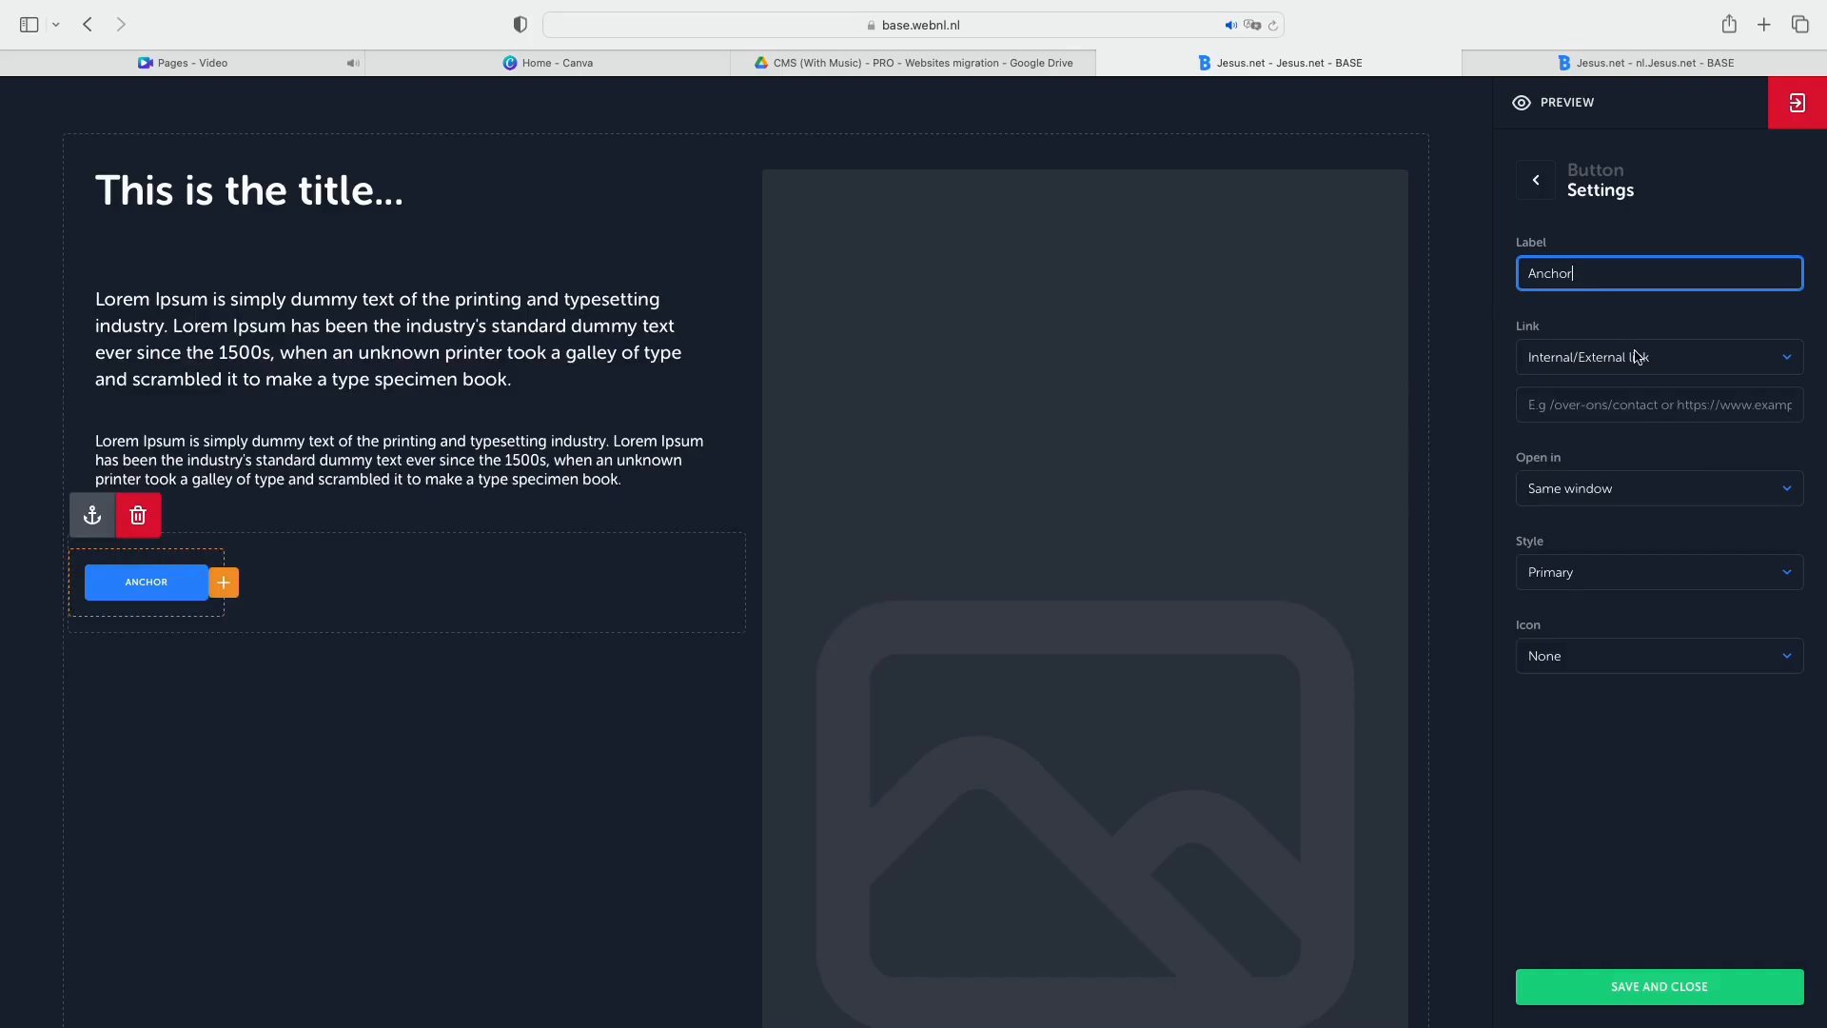
Set the new button's link type to Anchors and its target to "Anchor".
click(1635, 354)
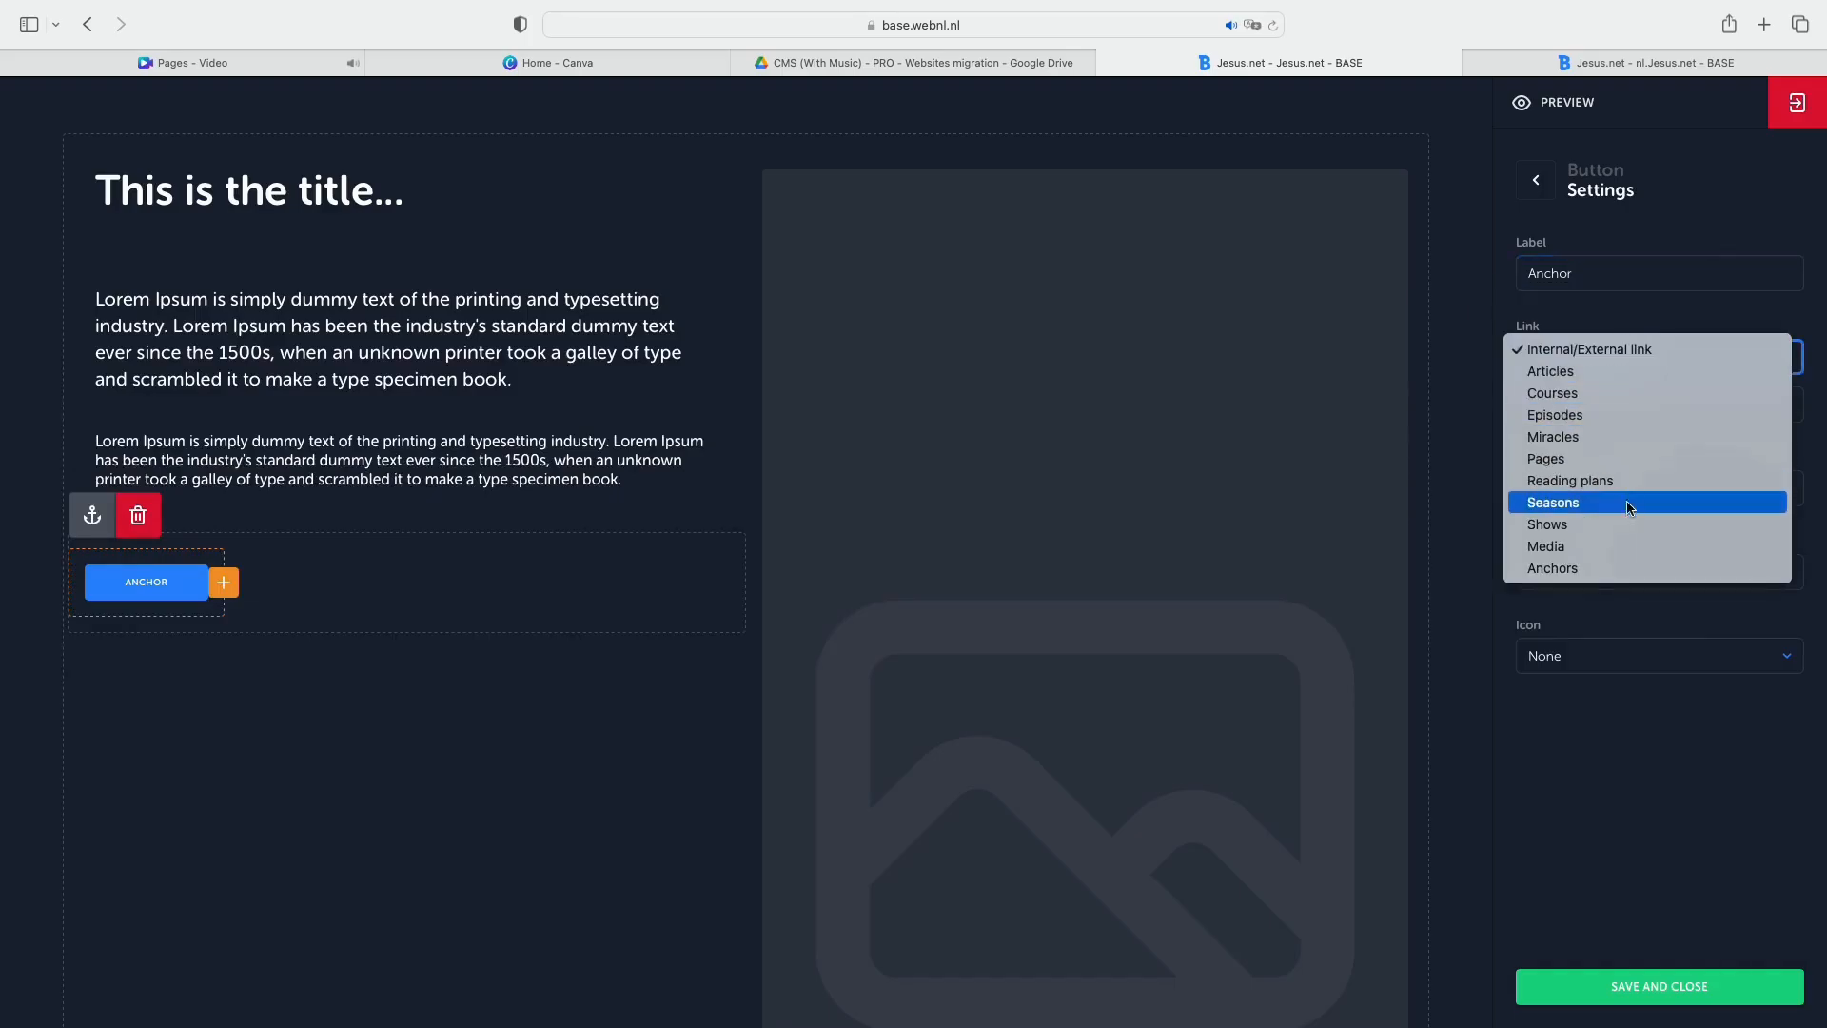
click(1629, 568)
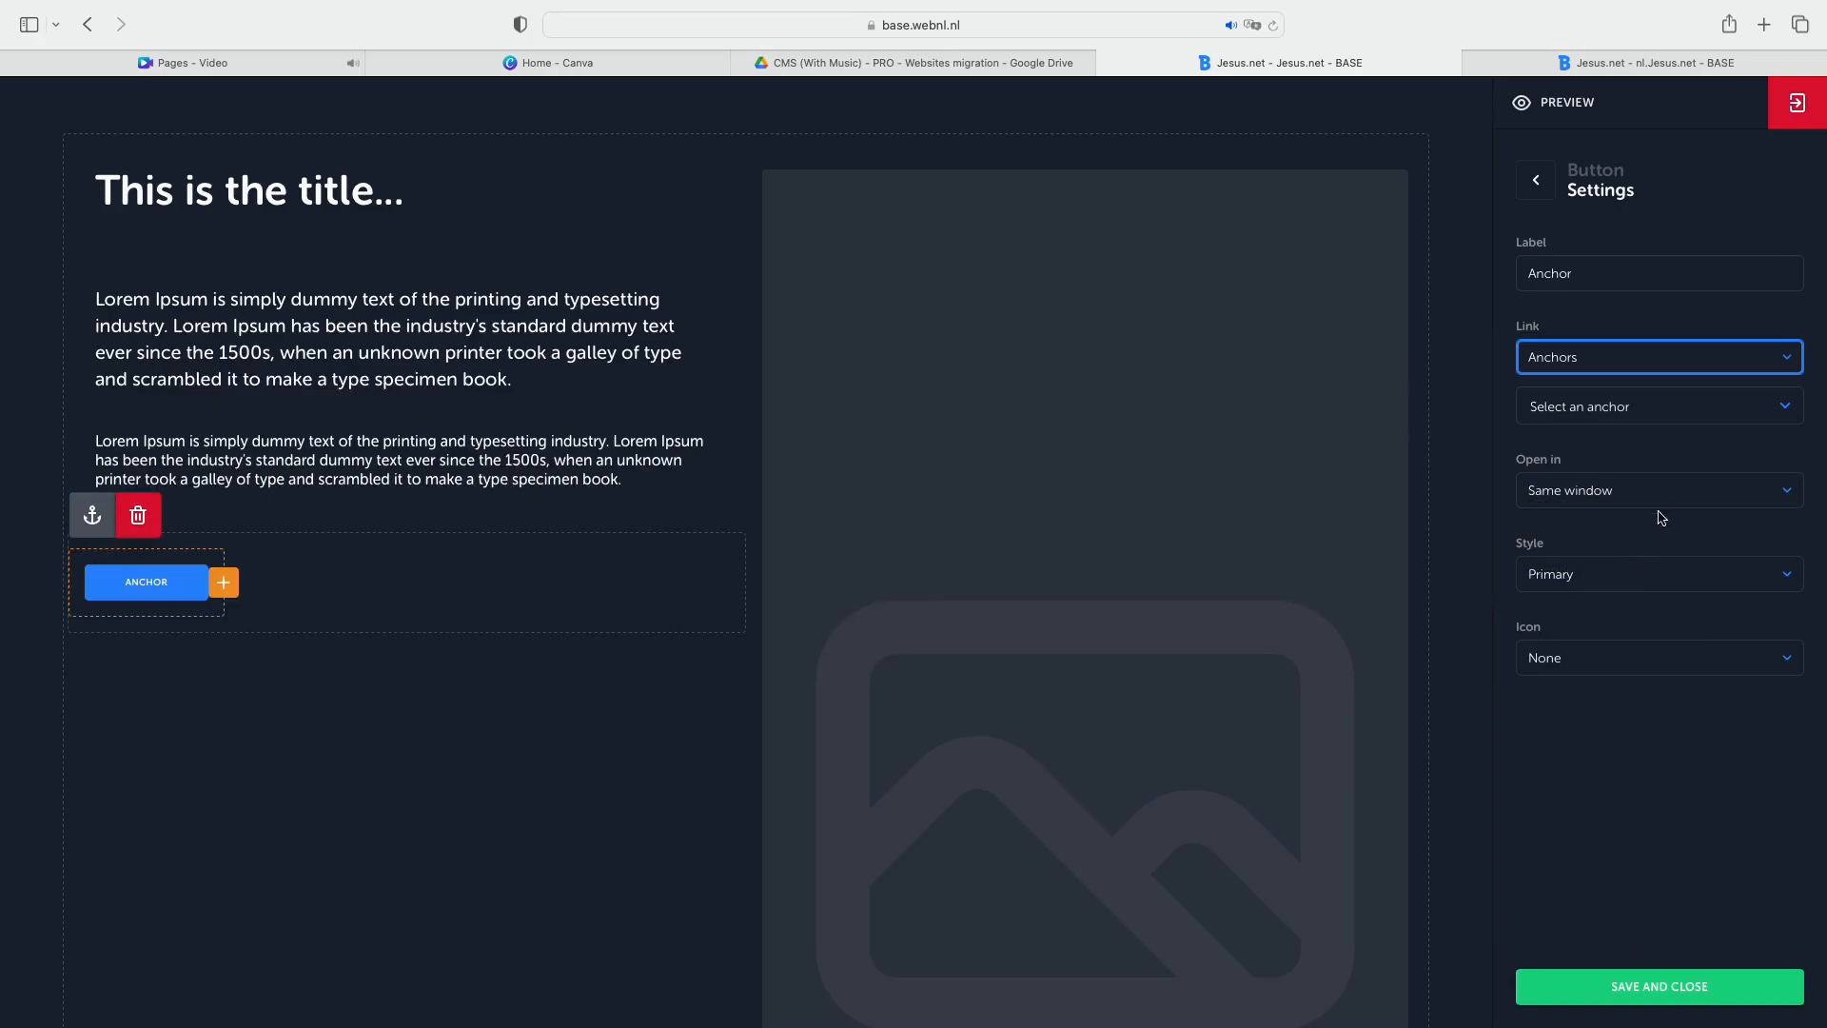
click(1658, 415)
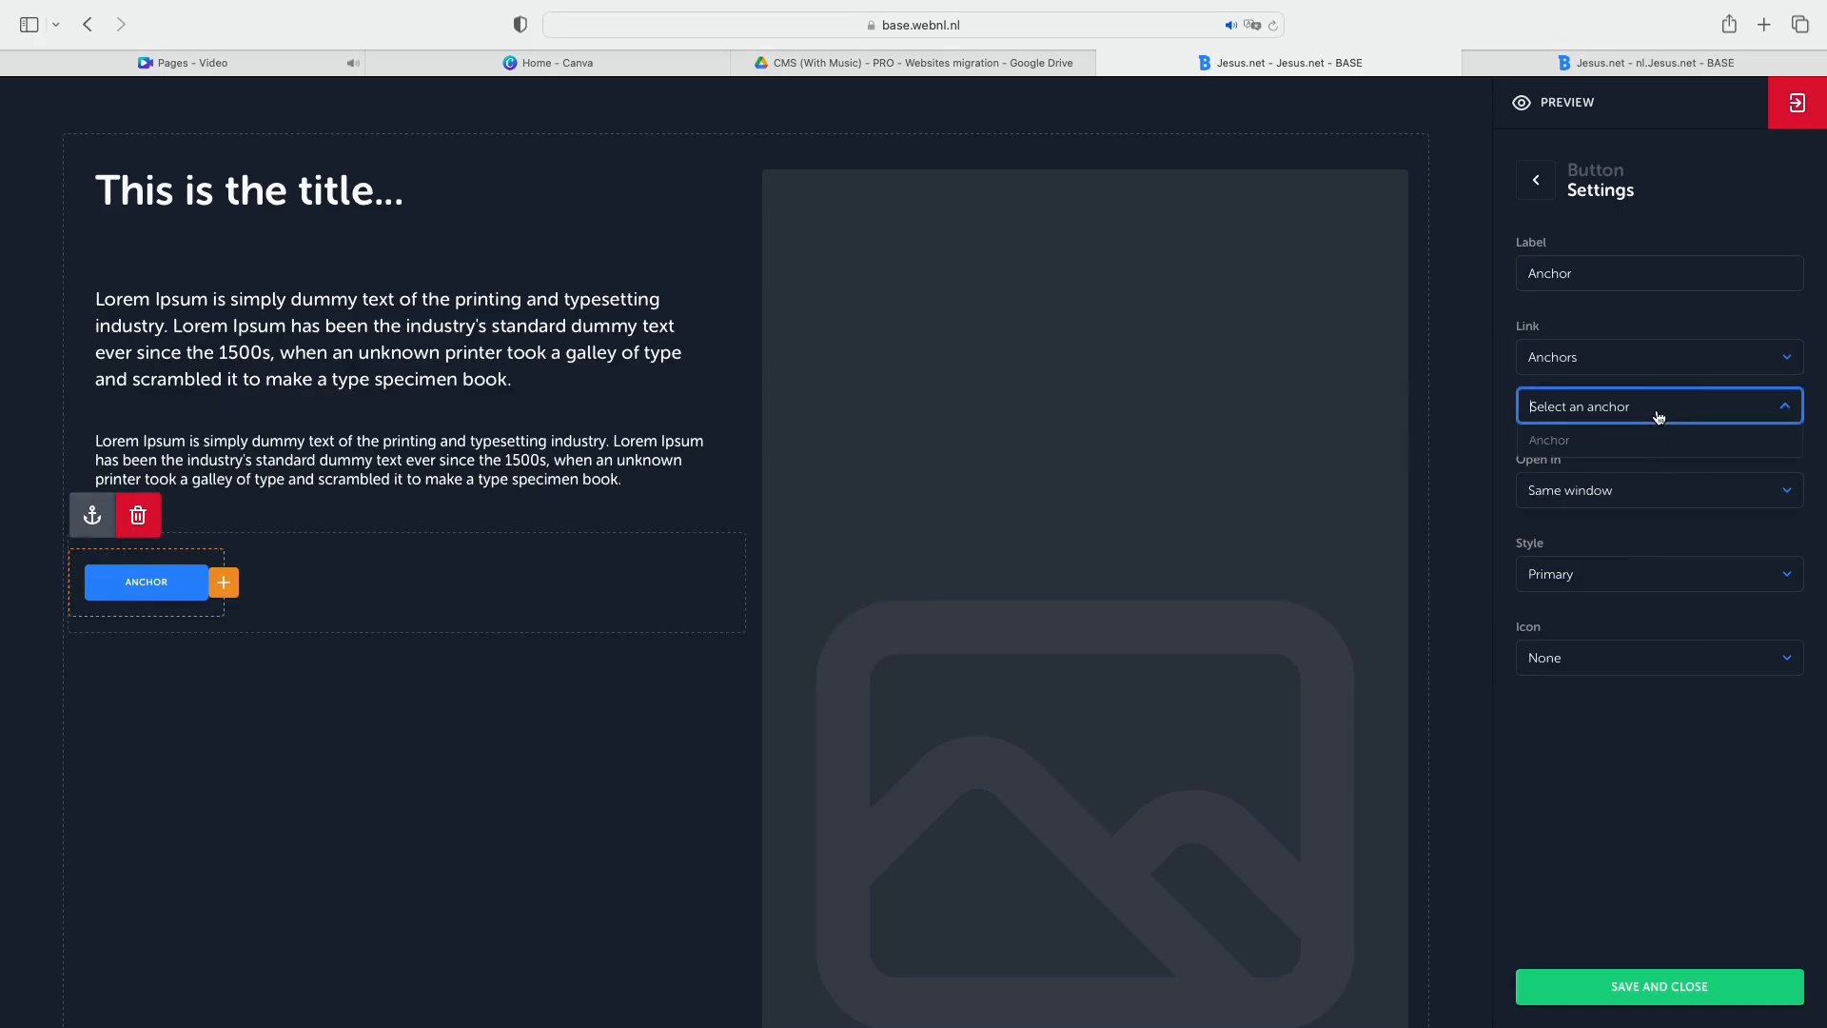
click(1566, 440)
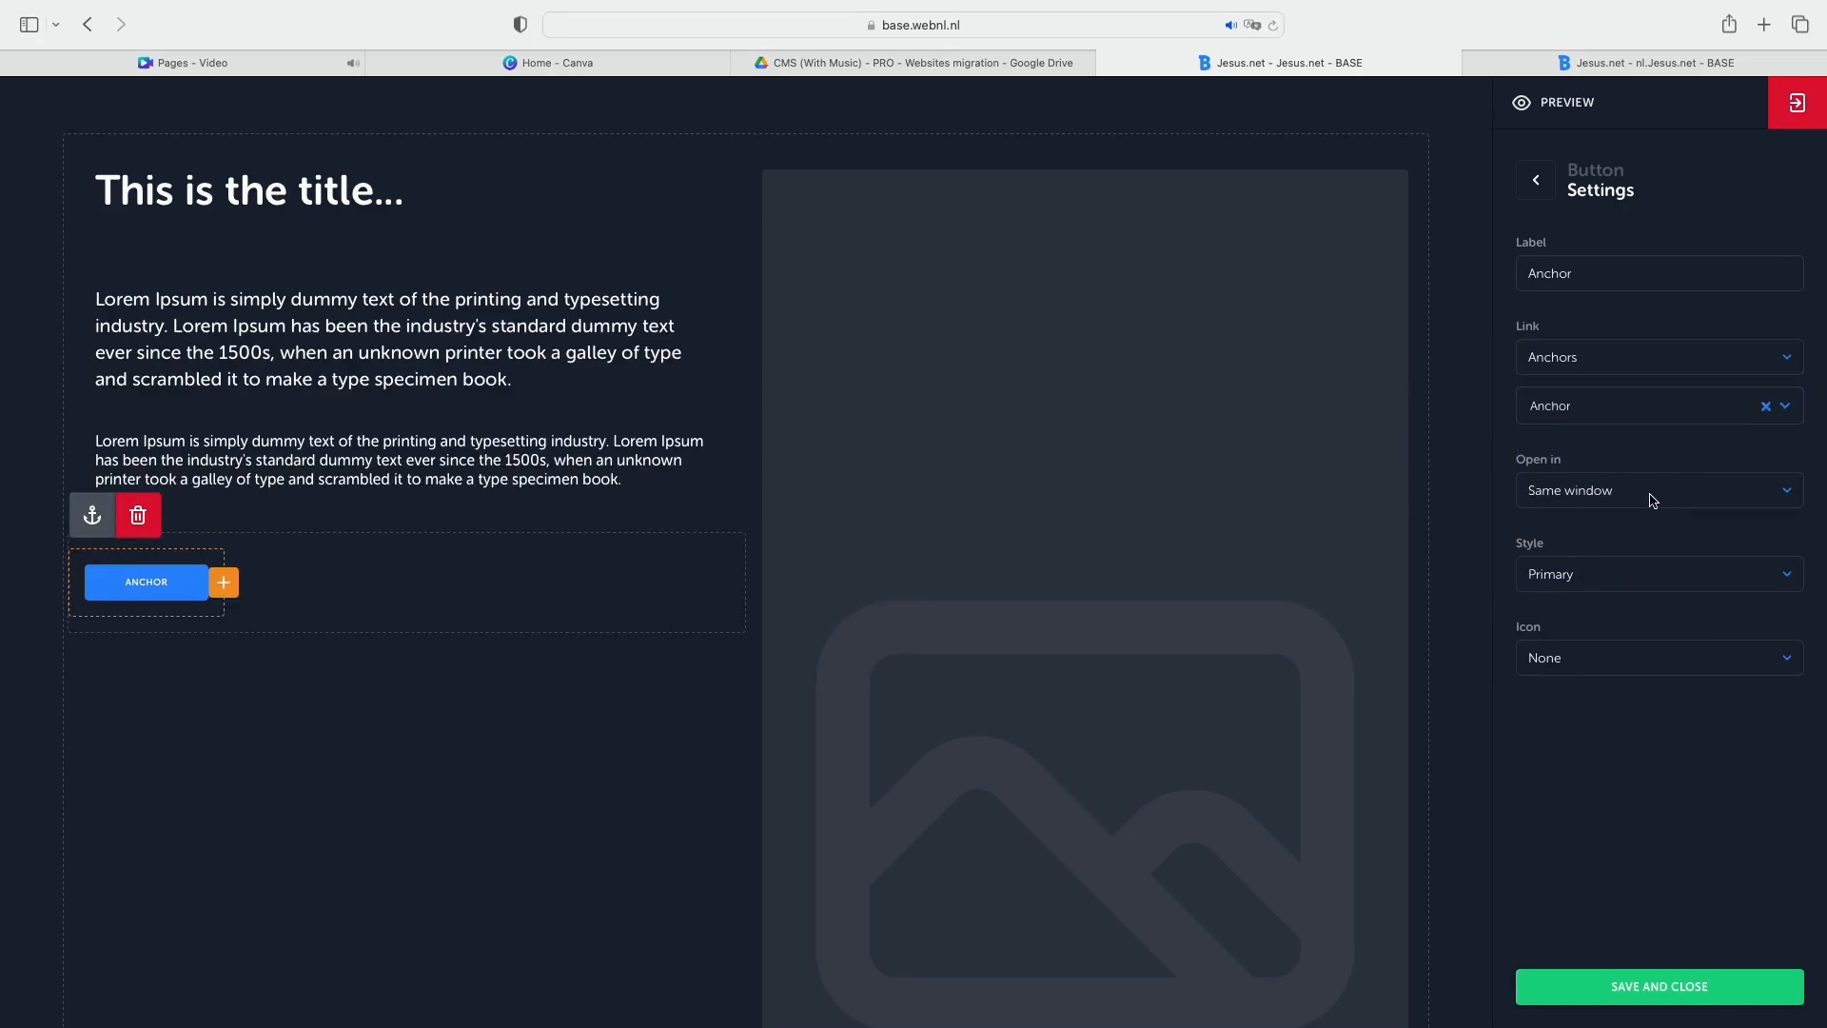
Give the Anchor button an Arrow icon with the icon position set to Right.
click(1607, 662)
click(1580, 693)
click(1584, 741)
click(1587, 757)
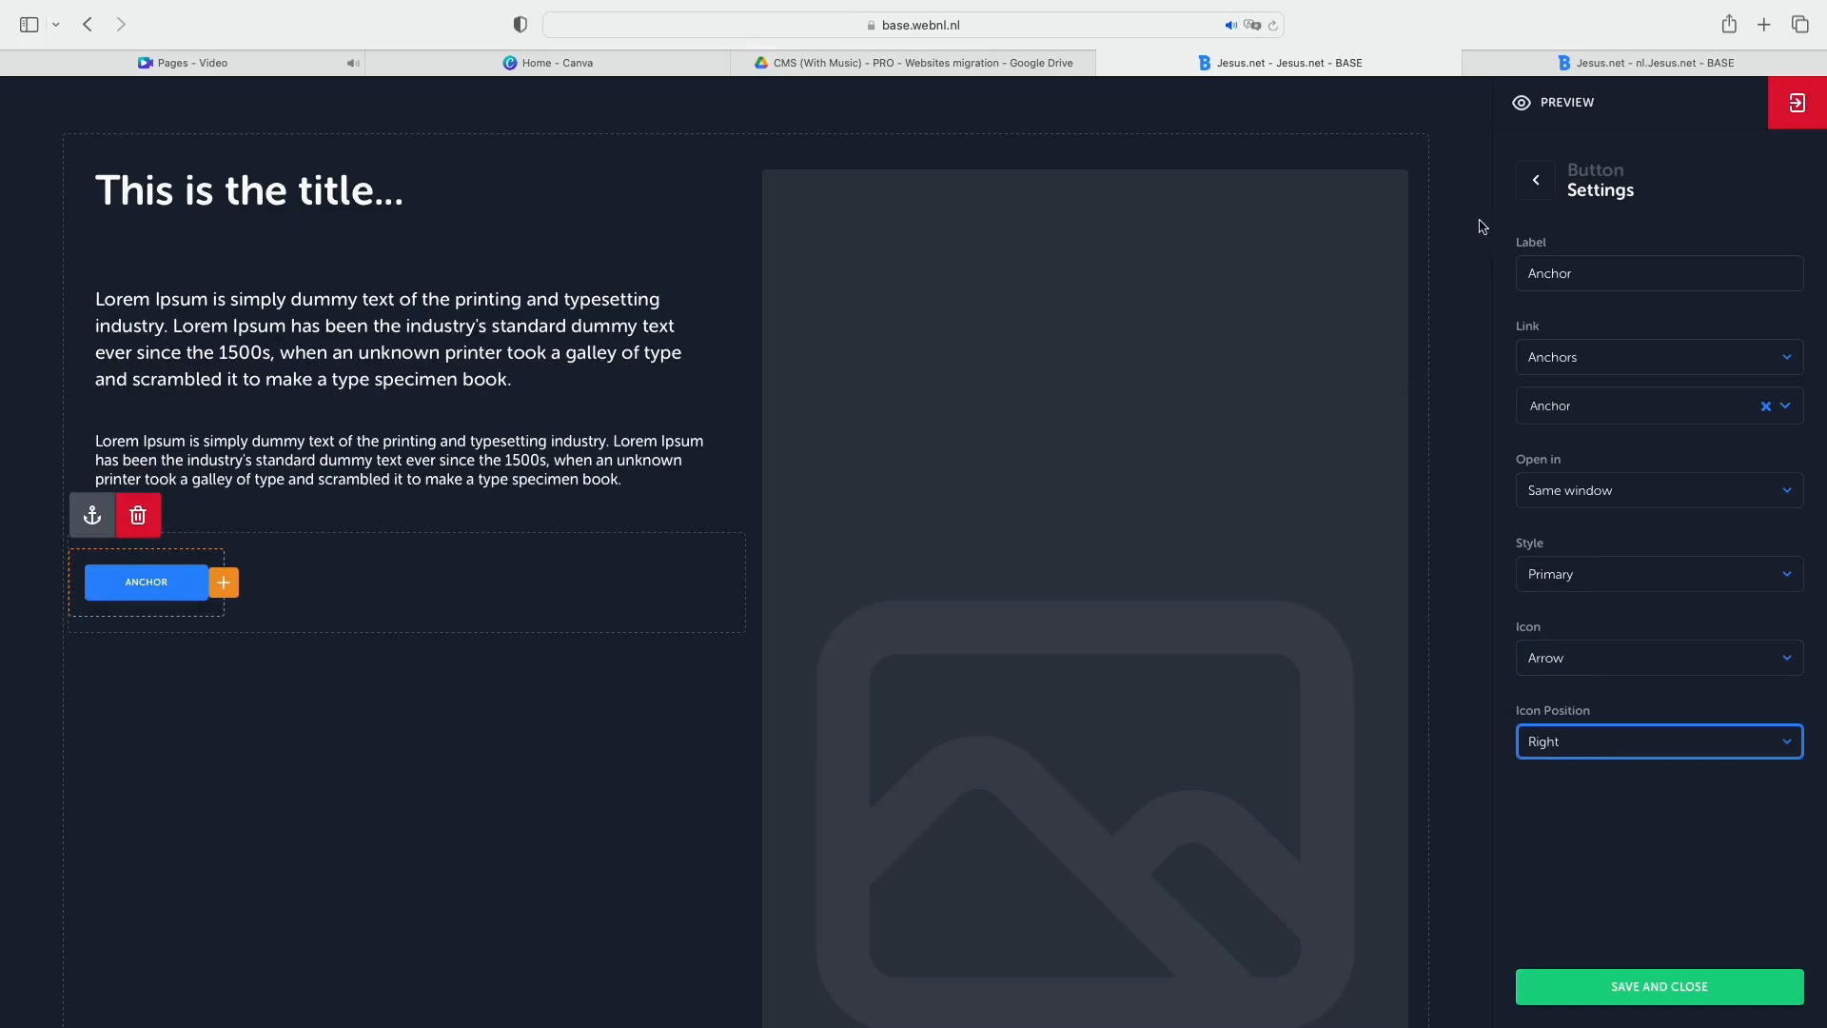
Preview the page and follow the Anchor button to check its jump to the ZigZag block.
click(1532, 105)
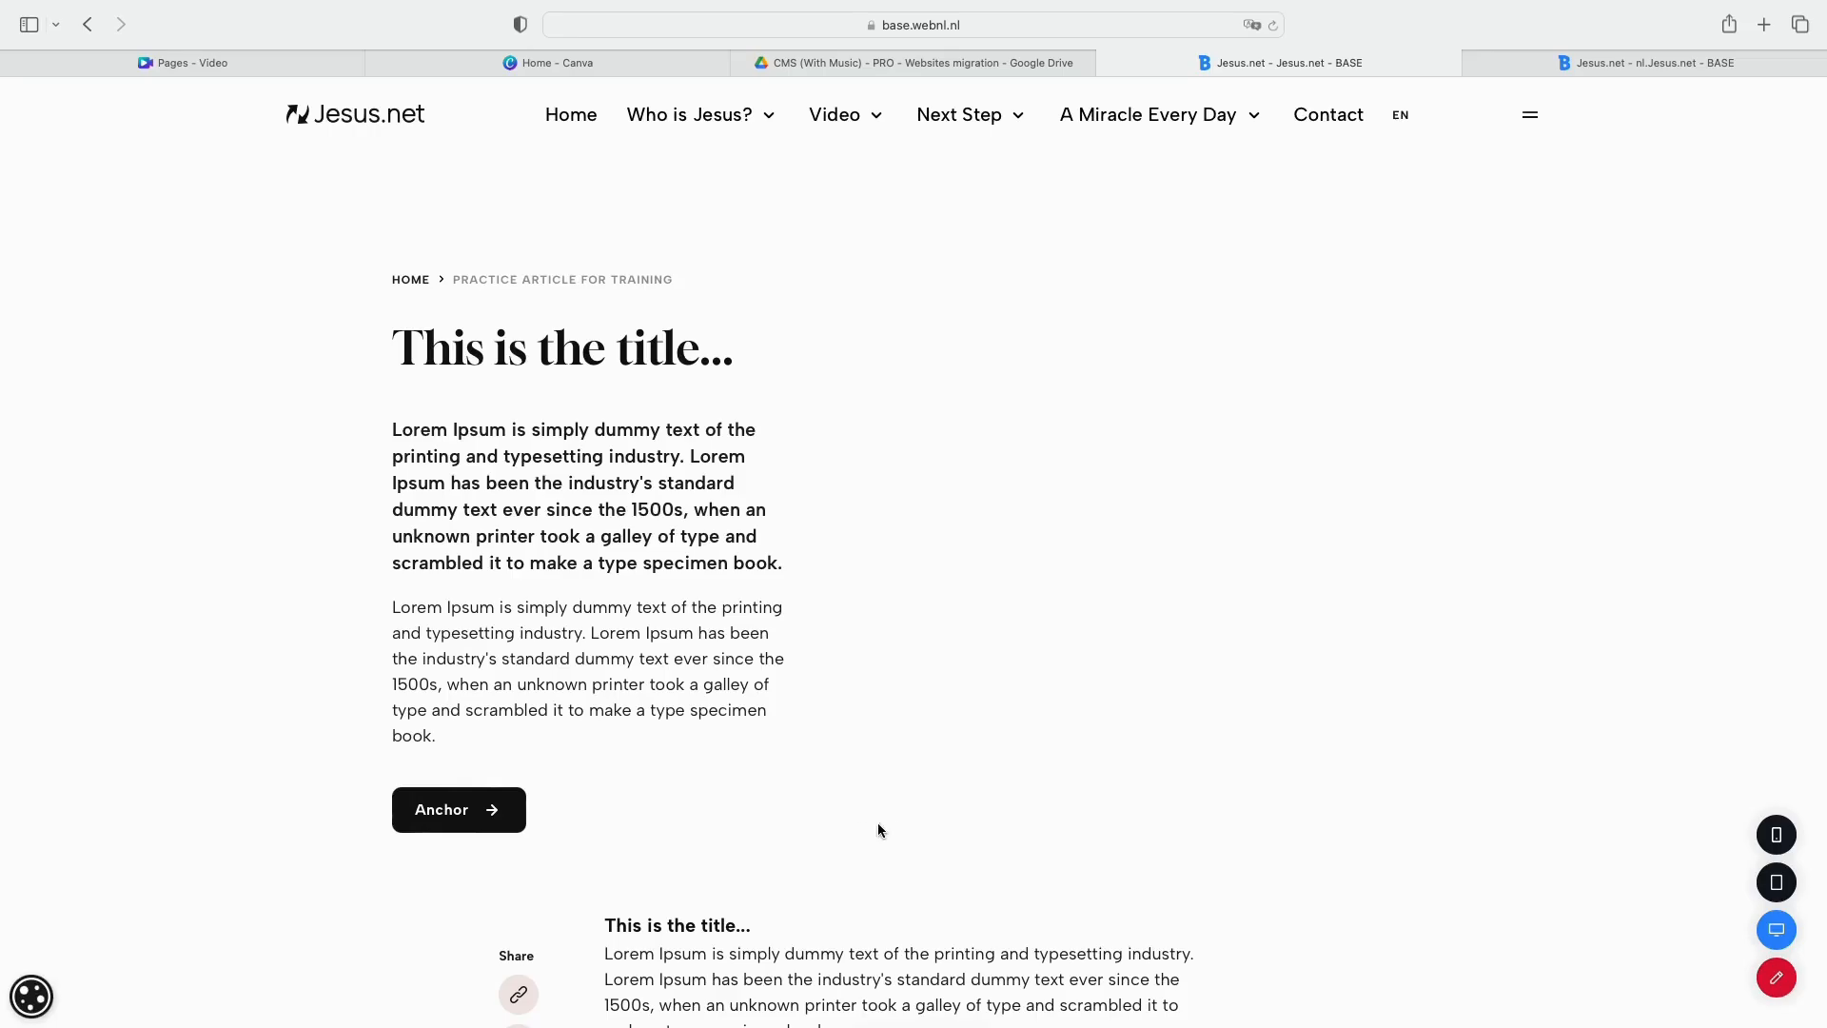
click(493, 811)
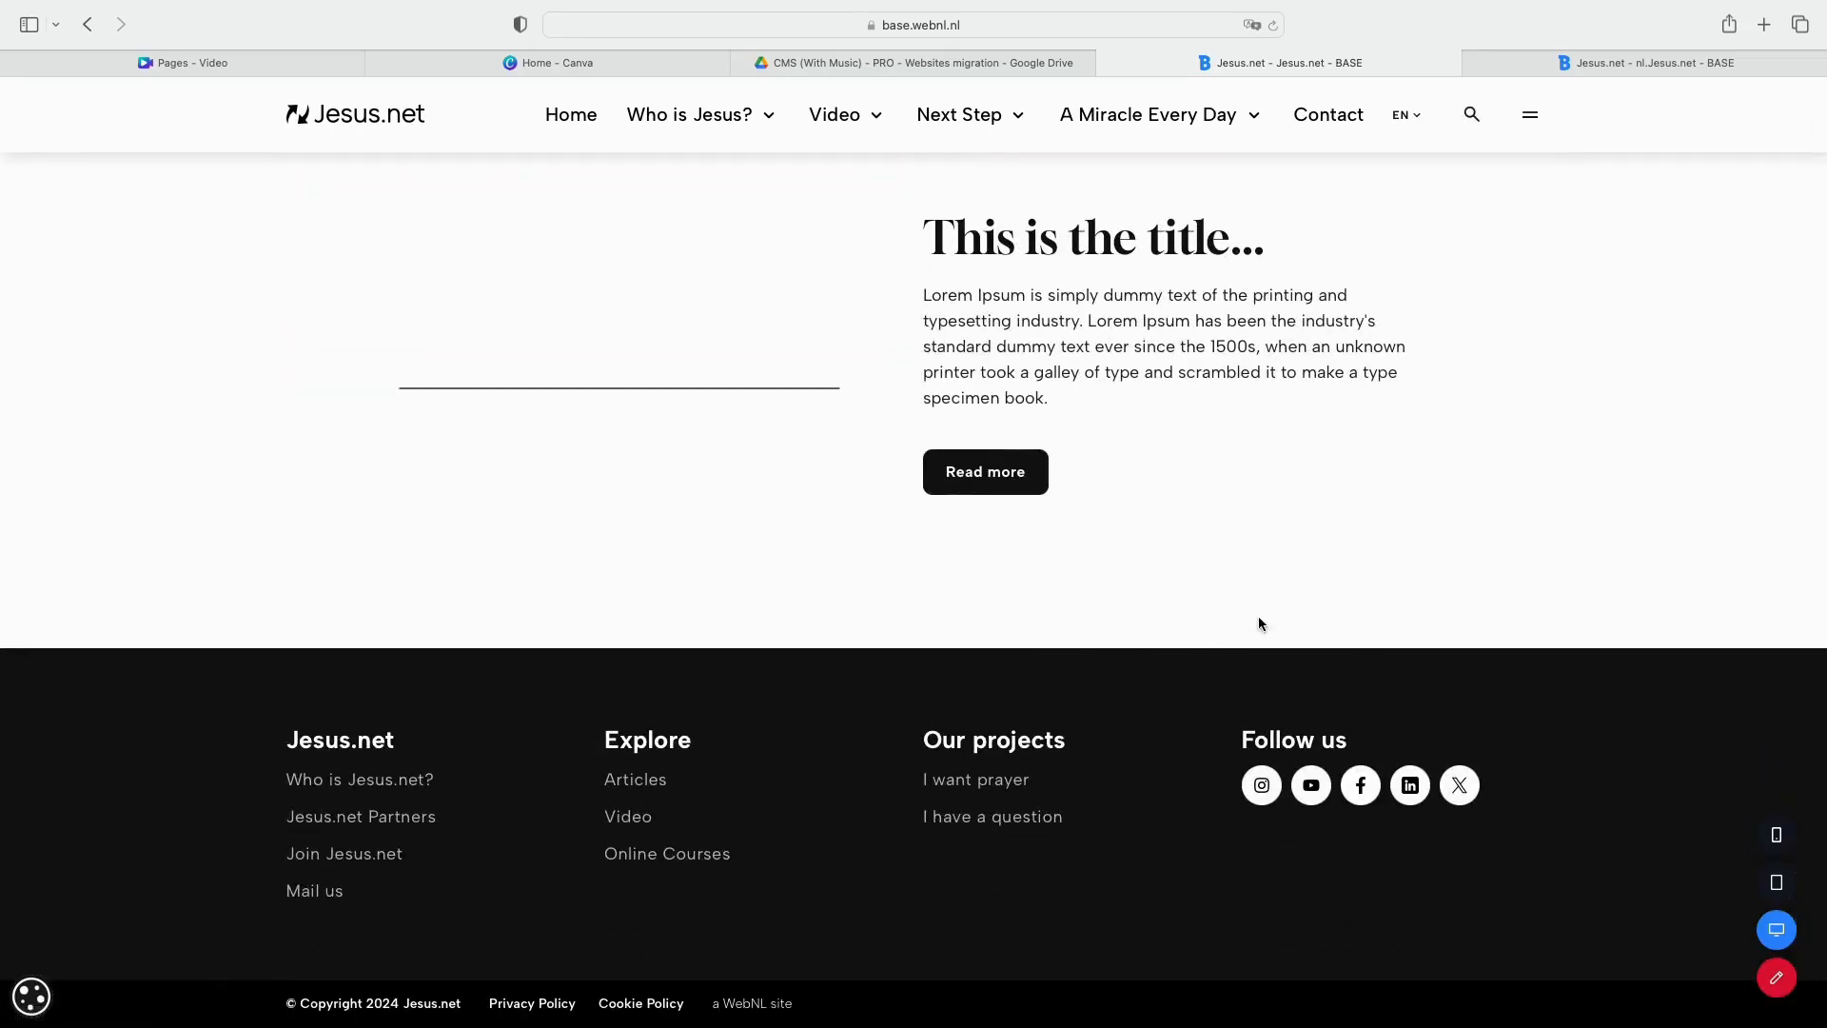
scroll(1460, 599, up, 3)
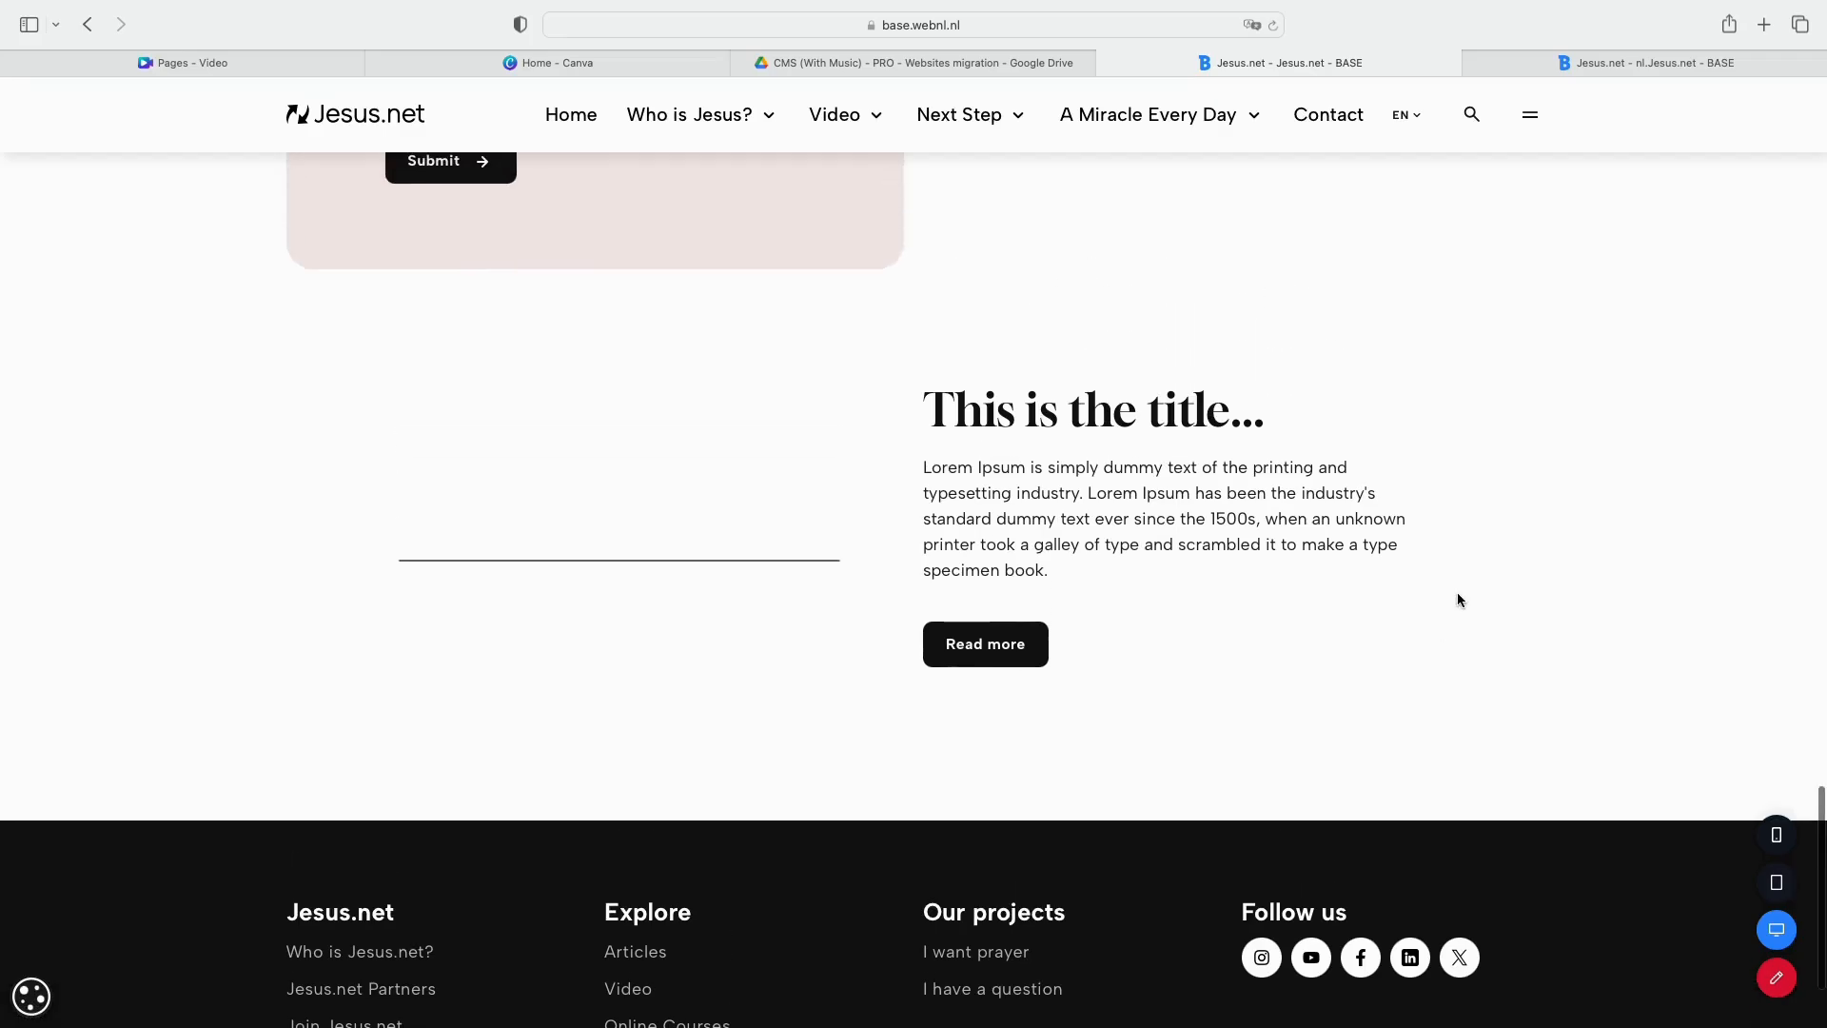